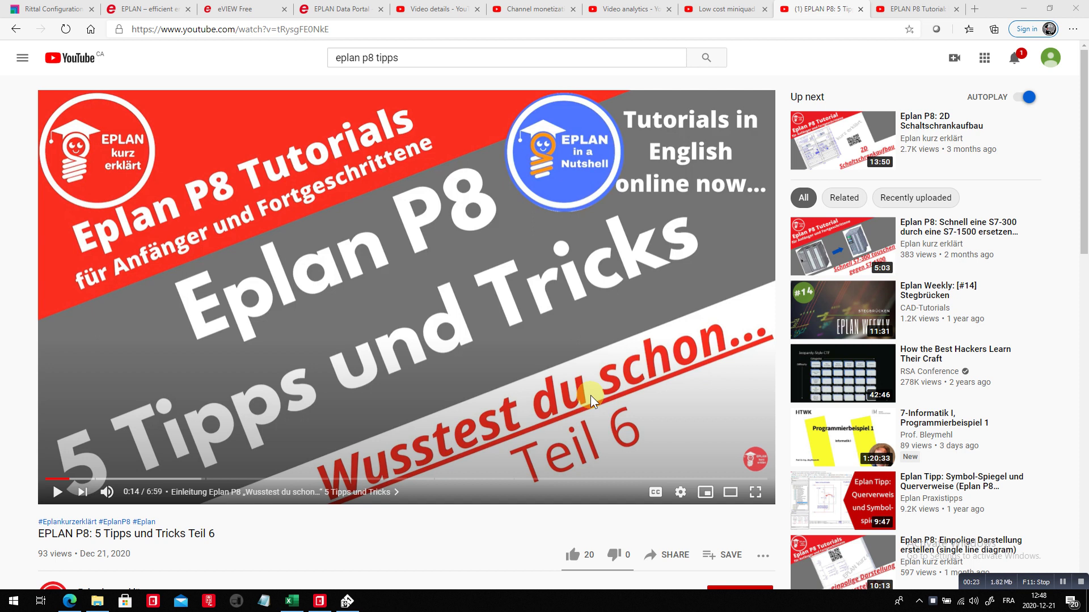
Switch to EPLAN Pro Panel and open the 05 CONTROL DIAGRAM page.
key("alt+Tab")
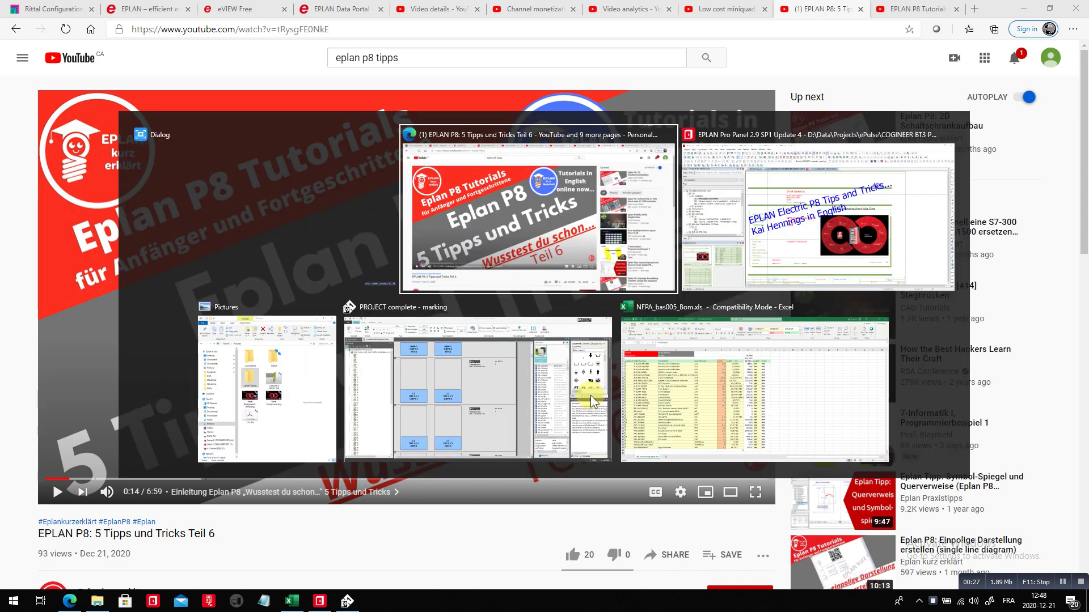
key("alt+Tab")
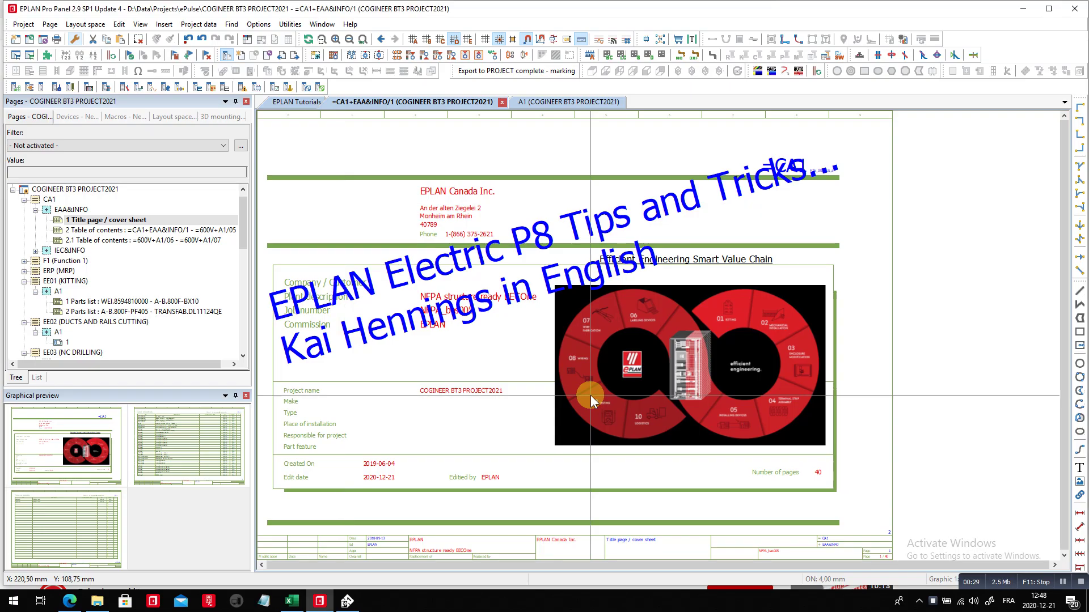
scroll(90, 333, "down", 10)
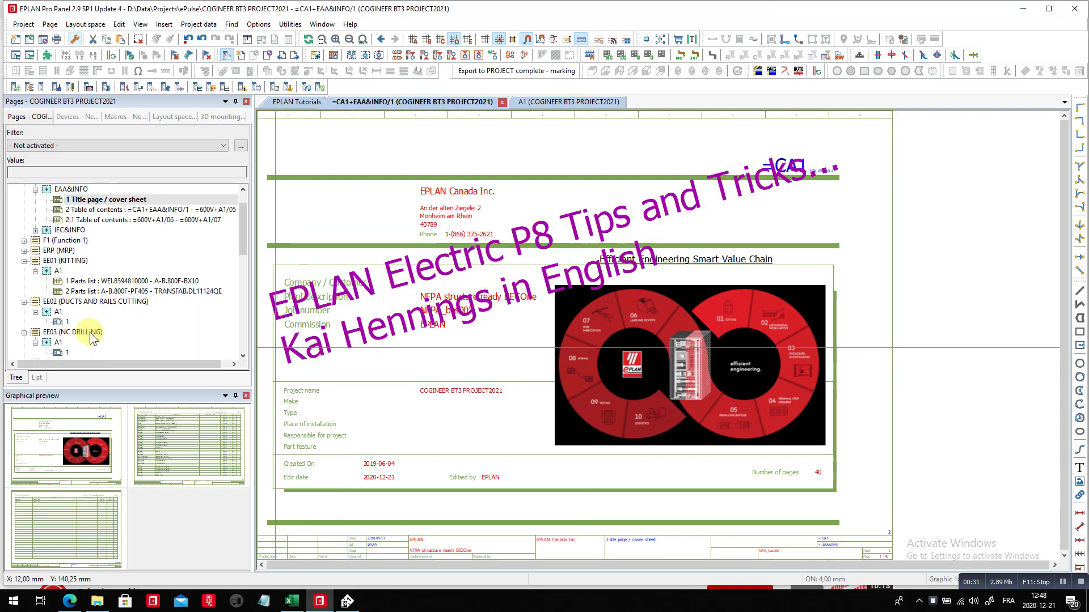
scroll(110, 317, "down", 2)
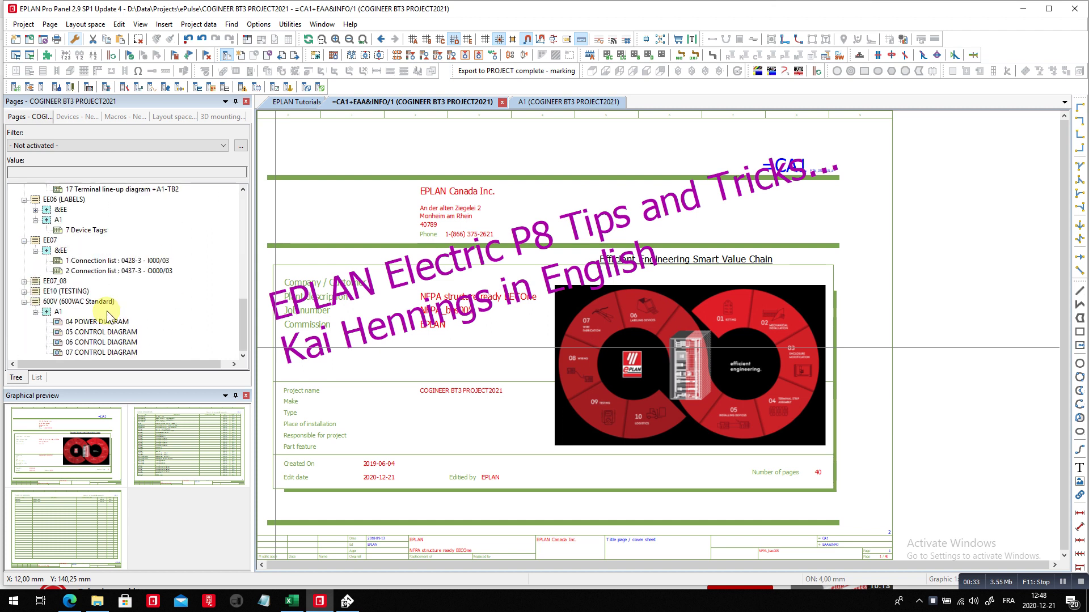
left_click(101, 332)
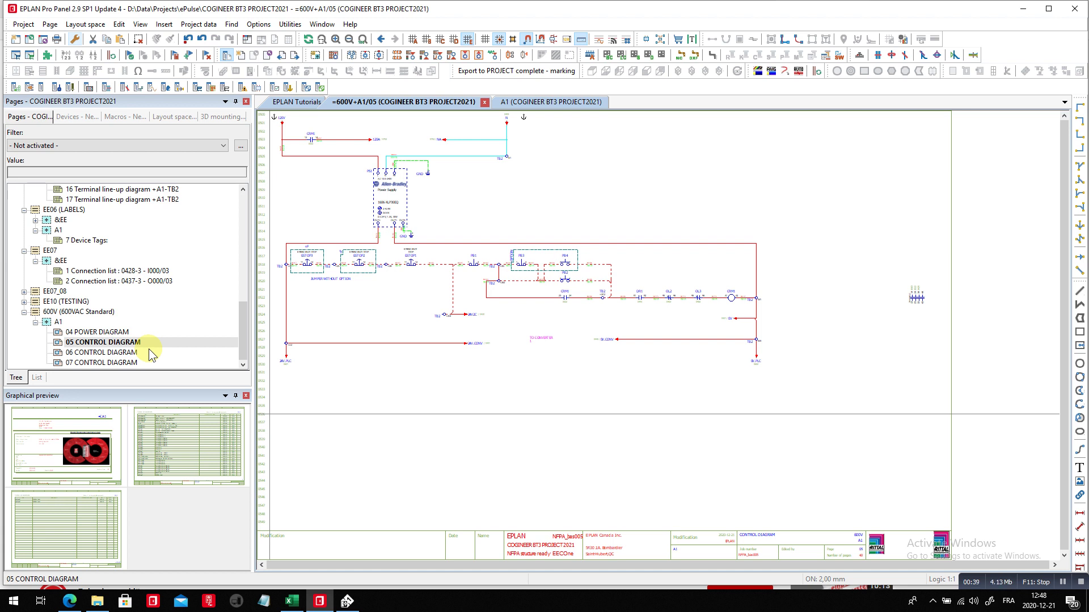
scroll(295, 244, "up", 5)
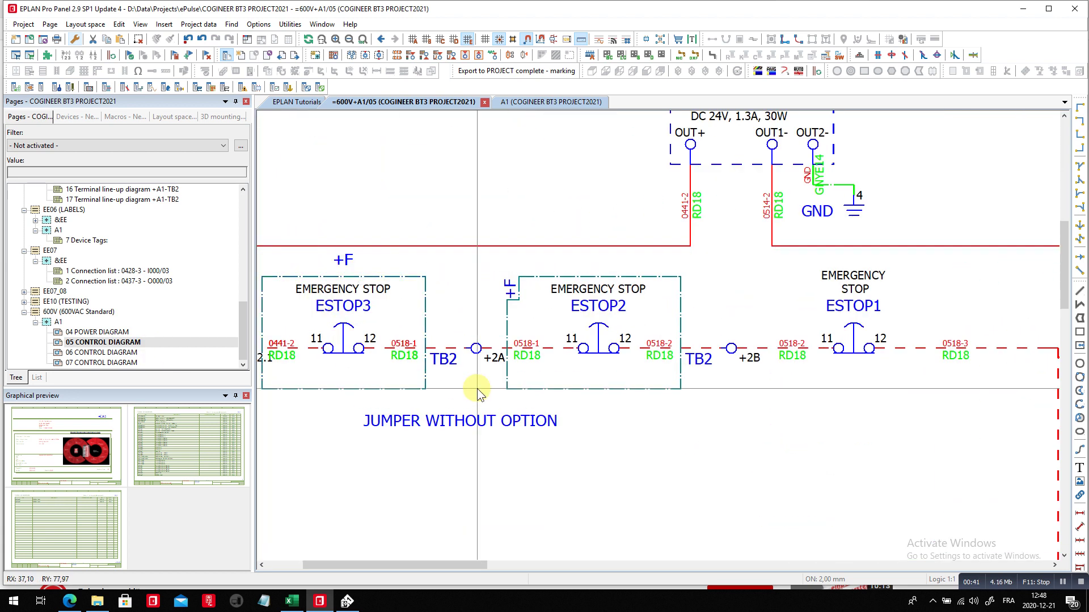
Move ESTOP3's +F label above its box, then select ESTOP2 and drag upward on the page.
left_click(427, 291)
scroll(429, 292, "down", 1)
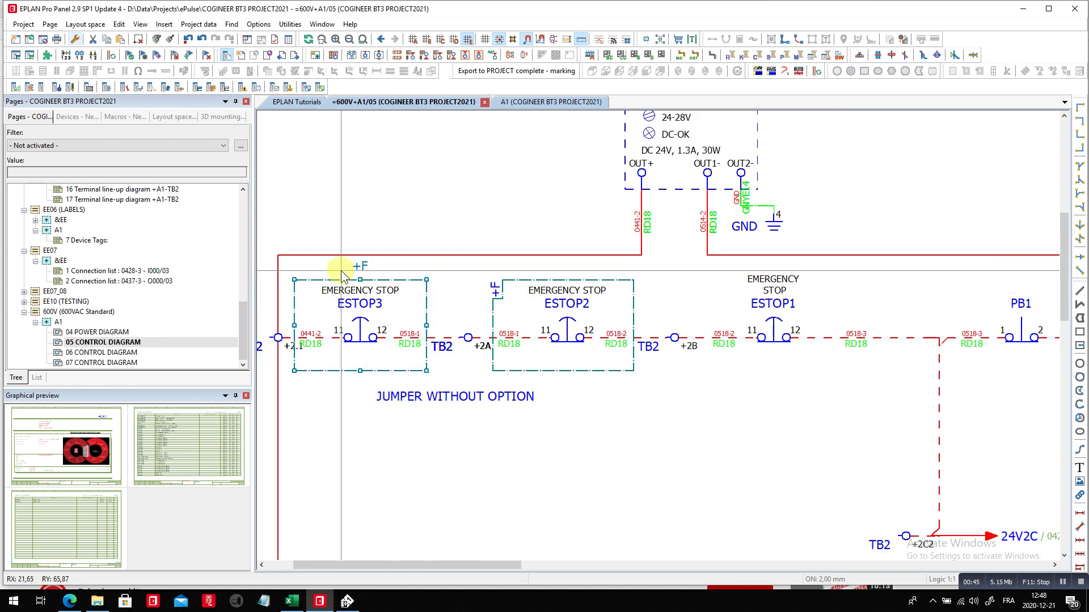
left_click_drag(360, 261, 360, 263)
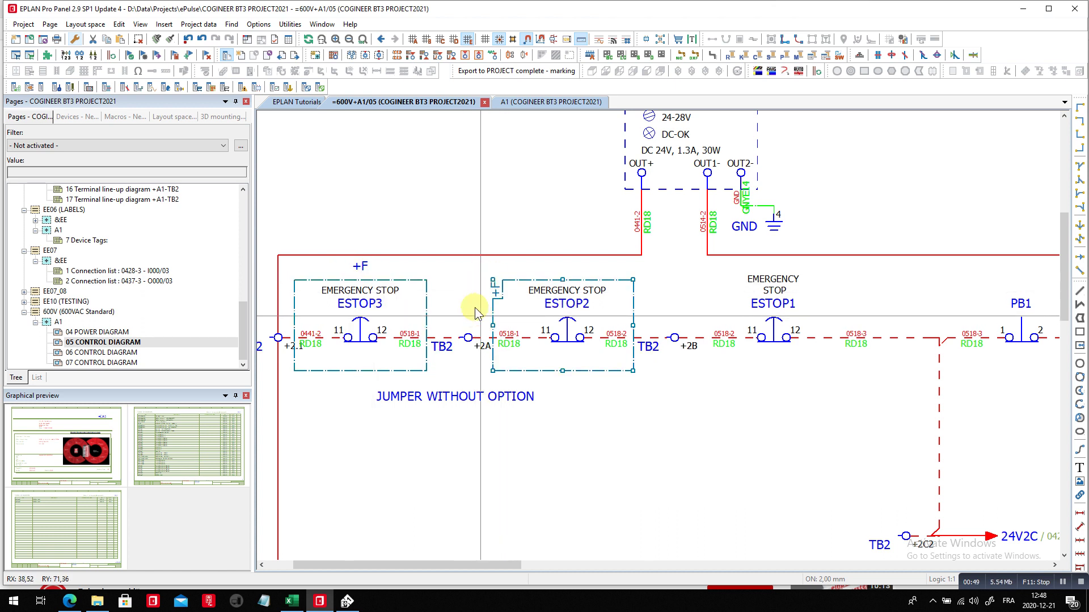
left_click(504, 291)
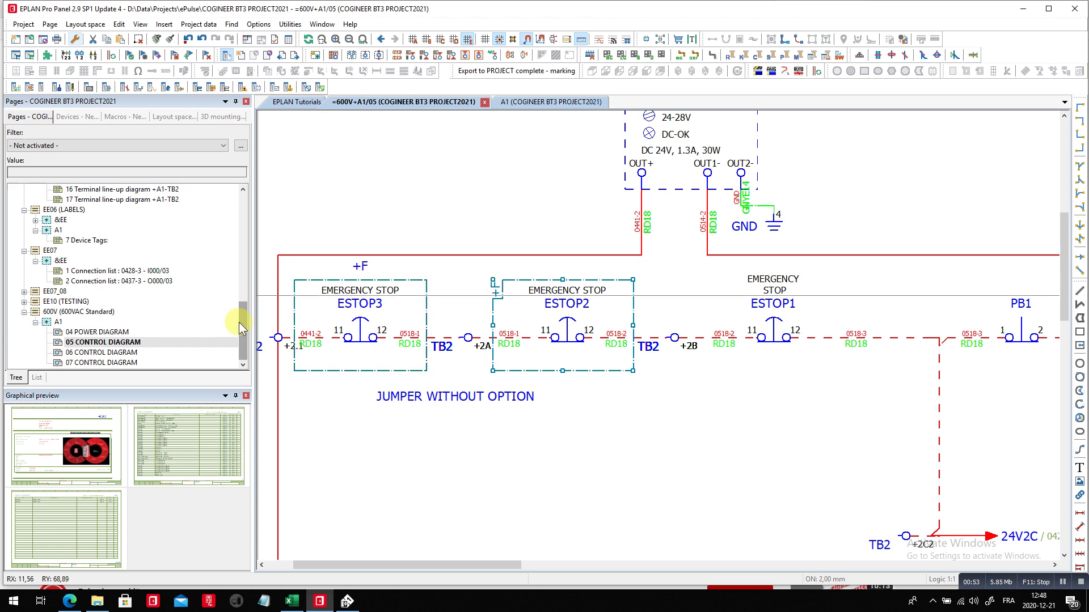
left_click_drag(243, 324, 247, 211)
Open the AT 05 control diagram under Neksys BT3 MACROS > 600V > A1.
double_click(80, 189)
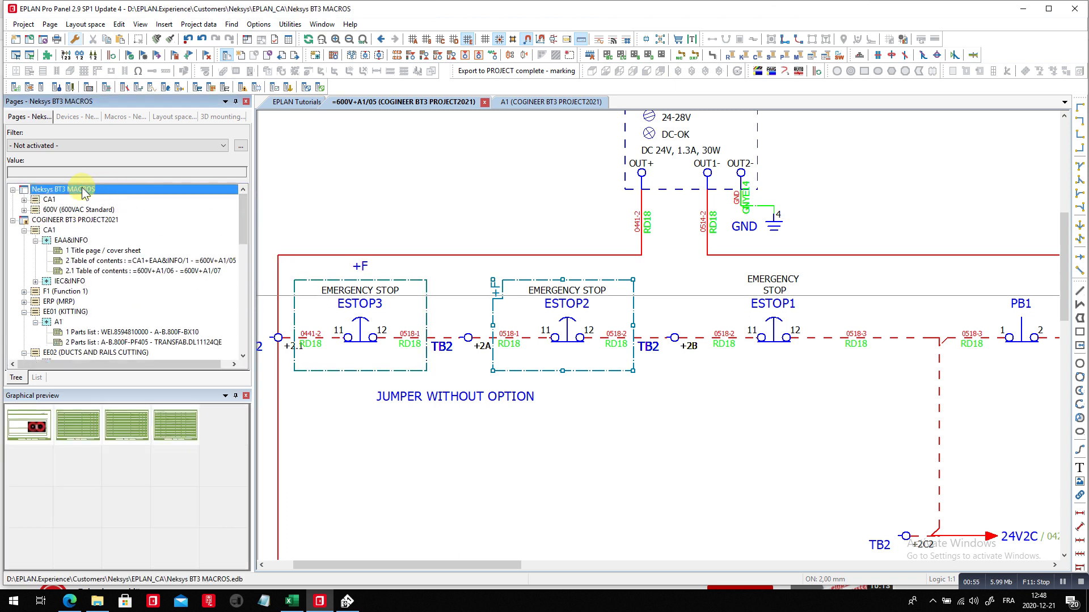
left_click(67, 210)
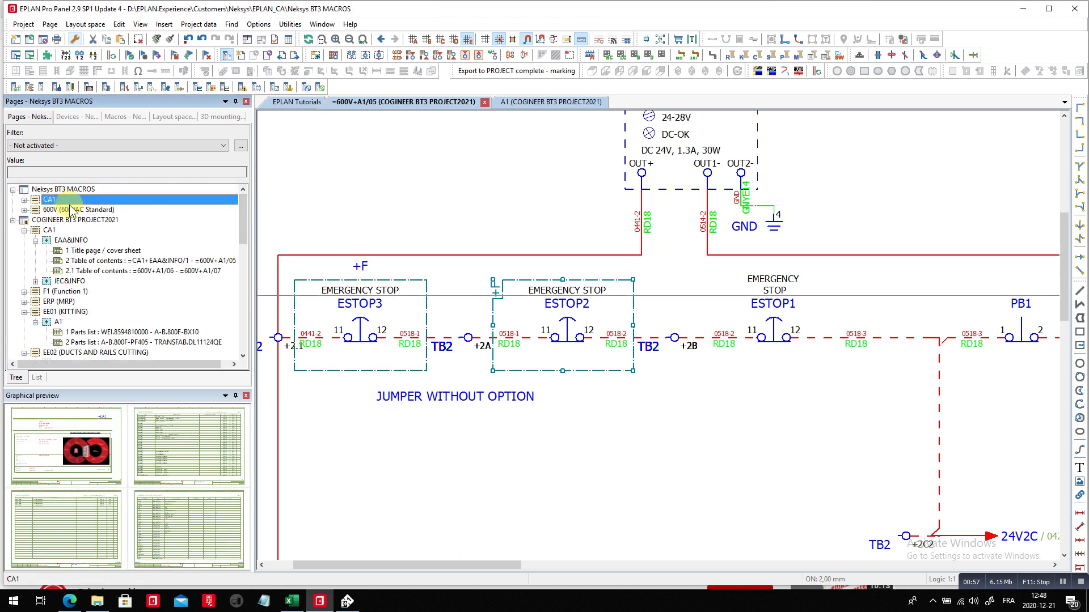
double_click(76, 211)
double_click(58, 220)
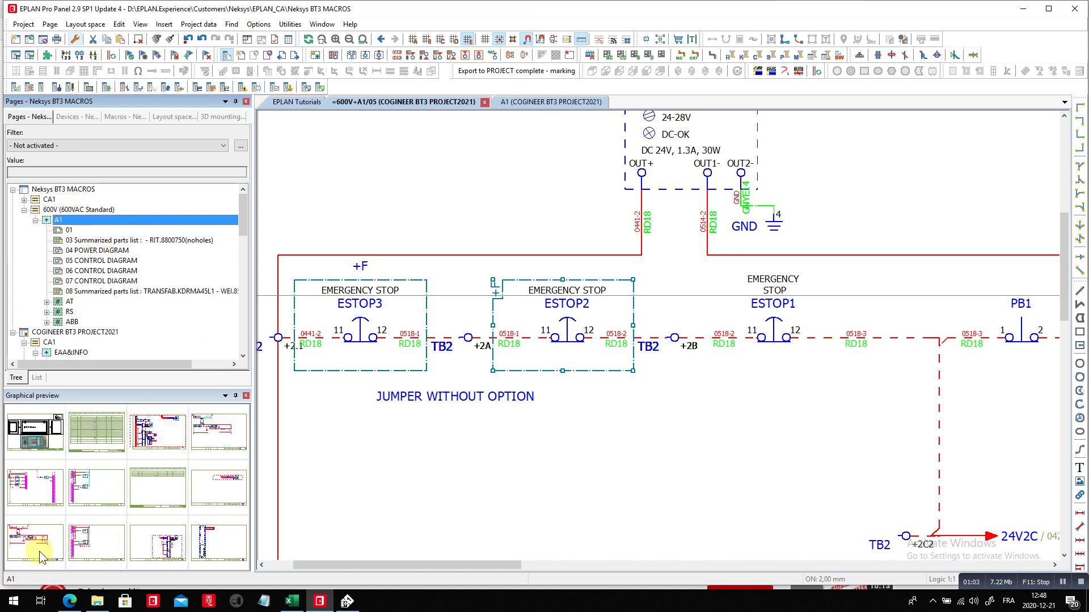
double_click(35, 553)
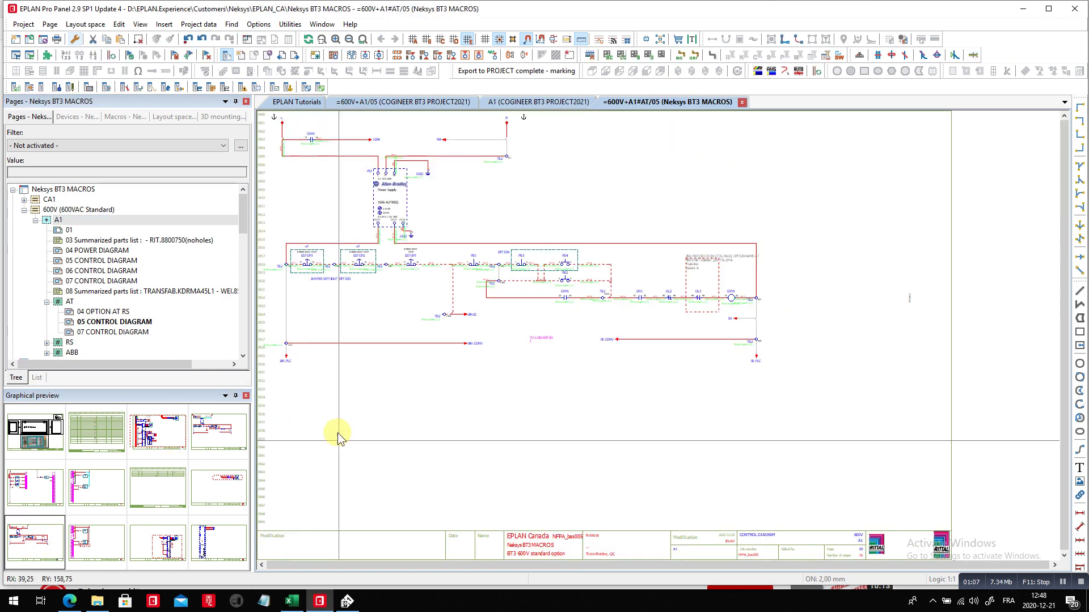
scroll(270, 247, "up", 4)
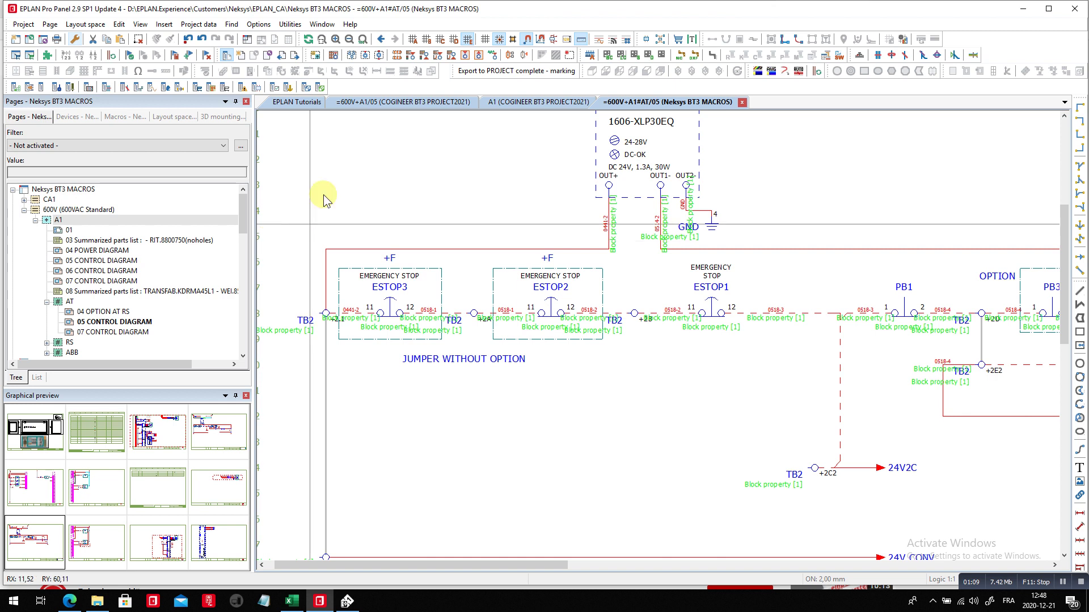
Enable 'Draw structure box with recess' in Neksys BT3 MACROS graphical editing settings.
left_click(77, 40)
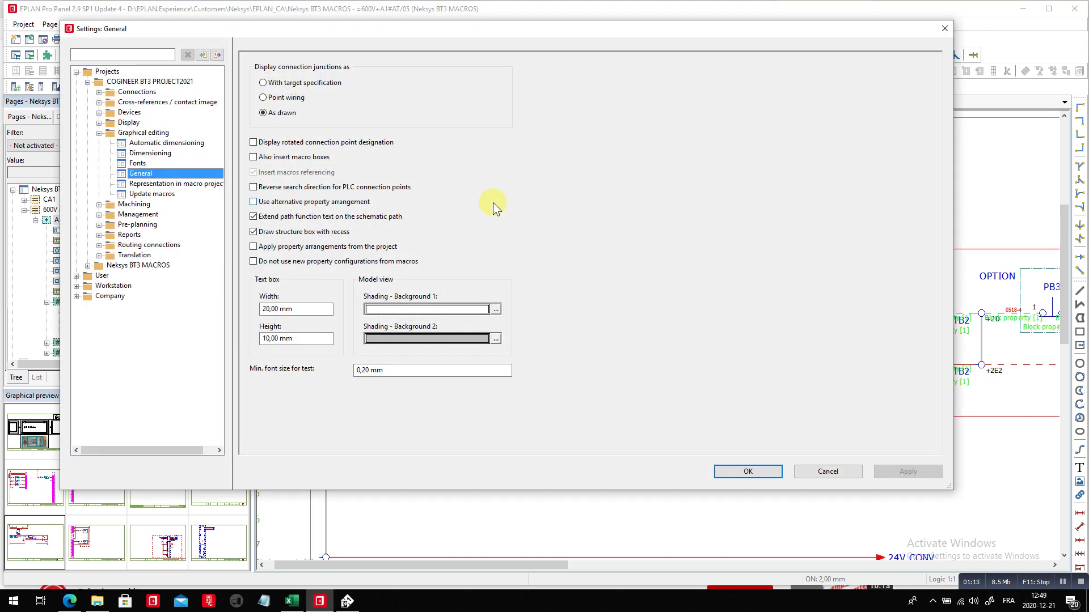
left_click(148, 81)
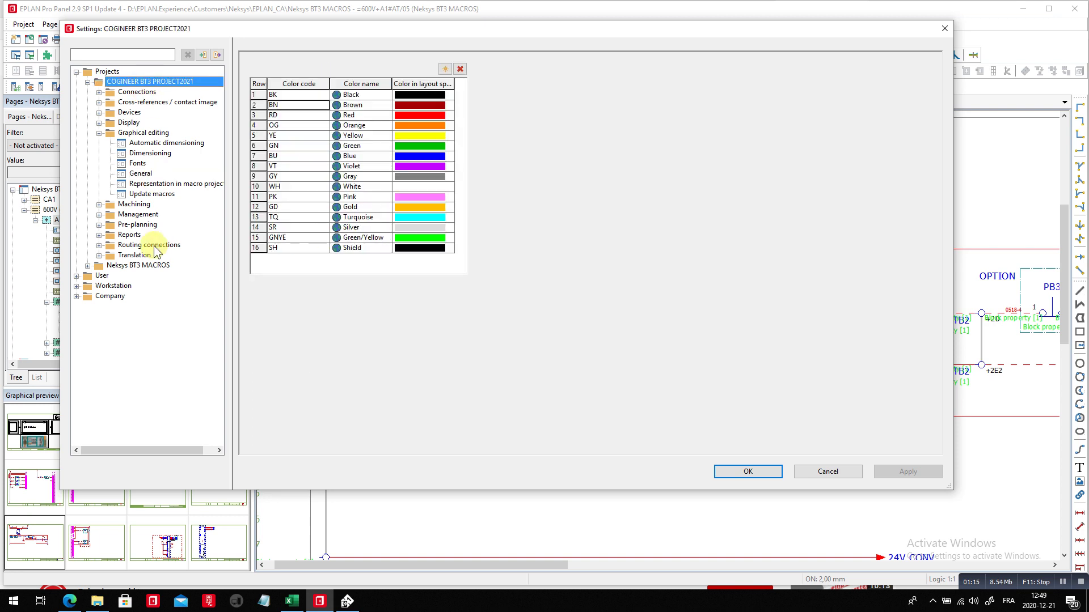
double_click(158, 266)
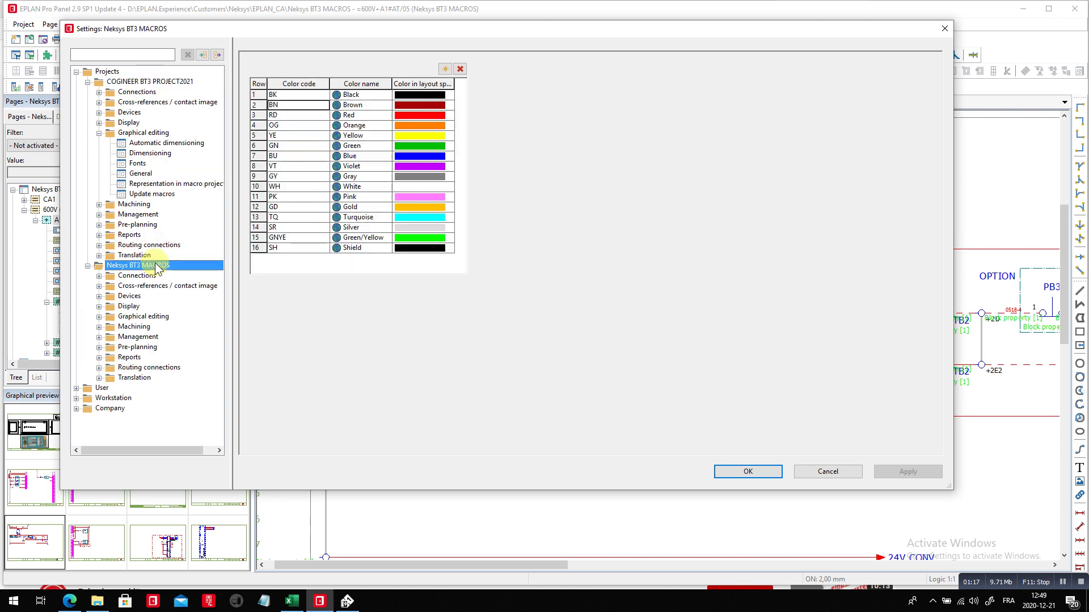
left_click(161, 316)
left_click(149, 356)
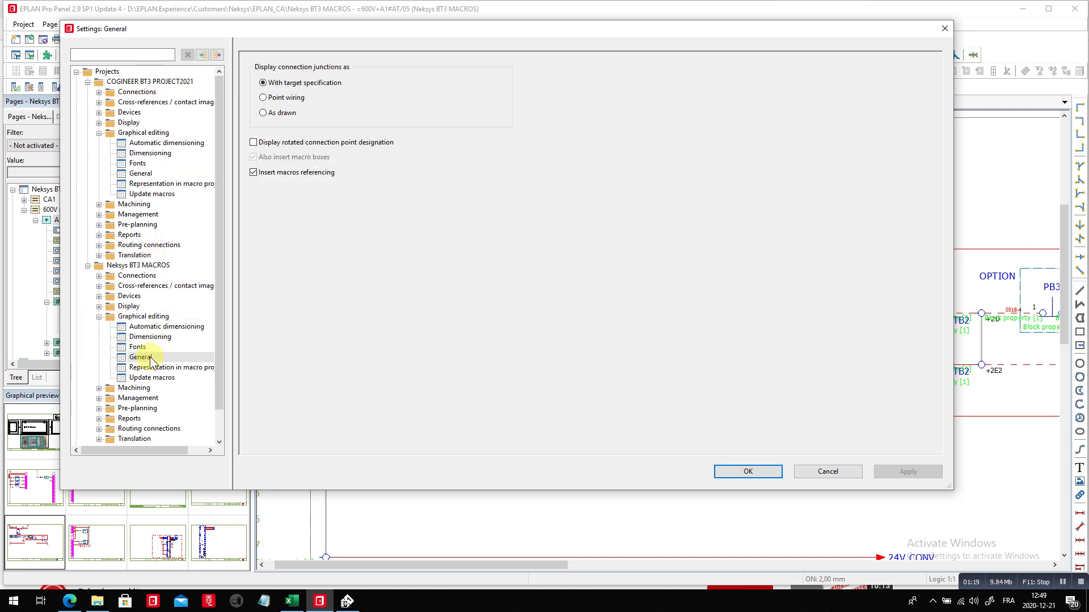
left_click(262, 232)
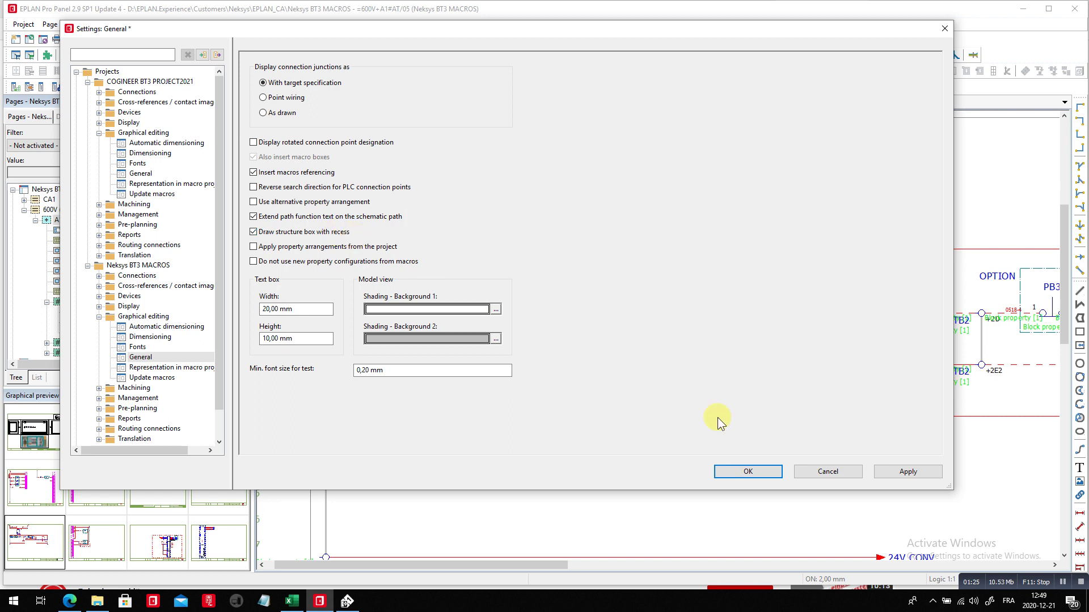
left_click(763, 472)
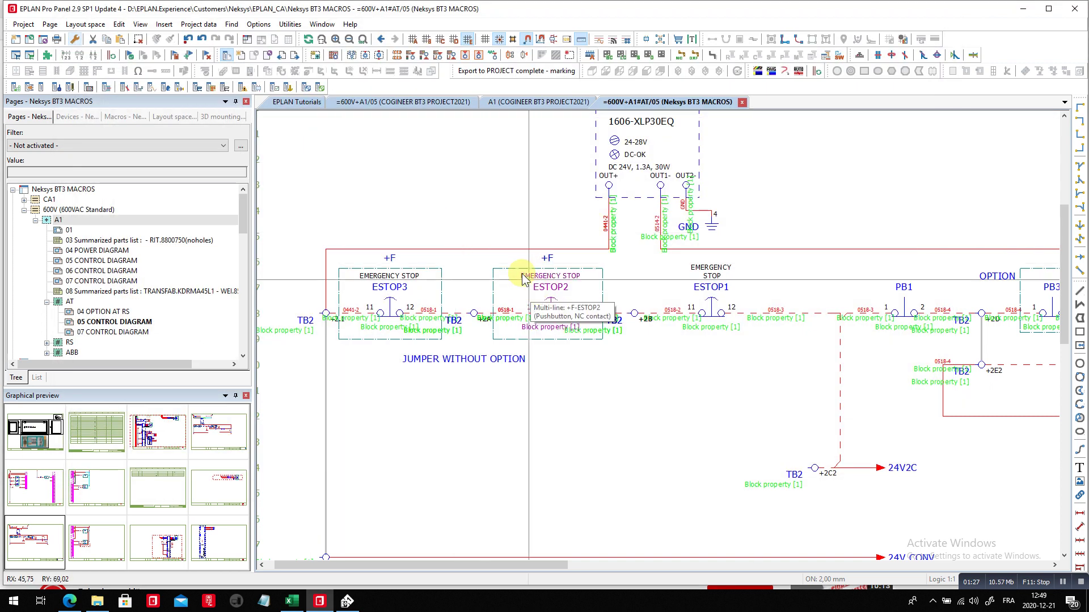
Set ESTOP2's label arrangement to Default value (left top) with the DT angle at 90°.
double_click(509, 271)
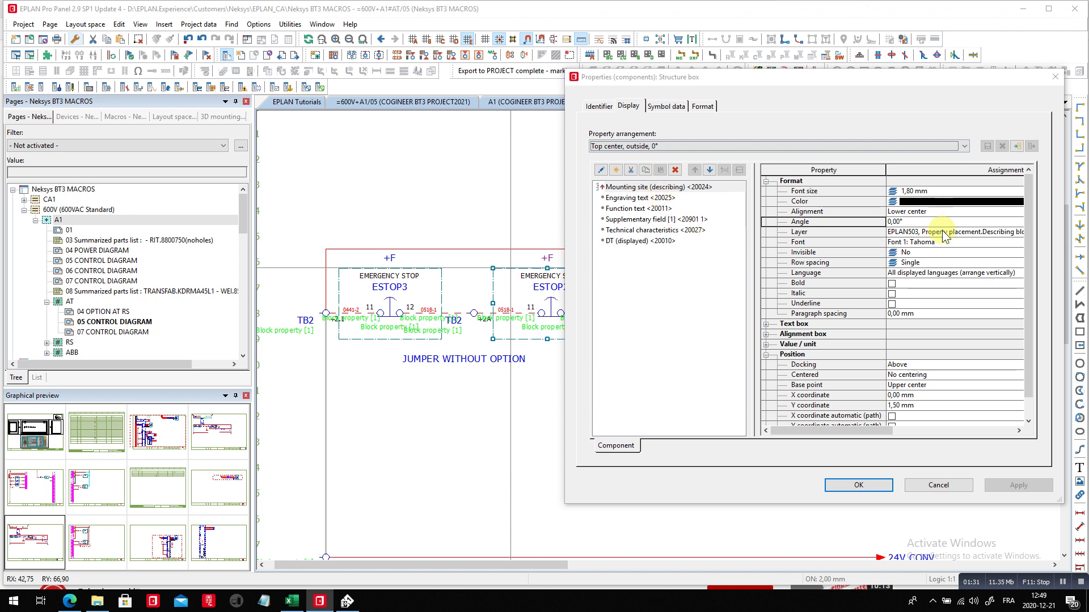
left_click(671, 145)
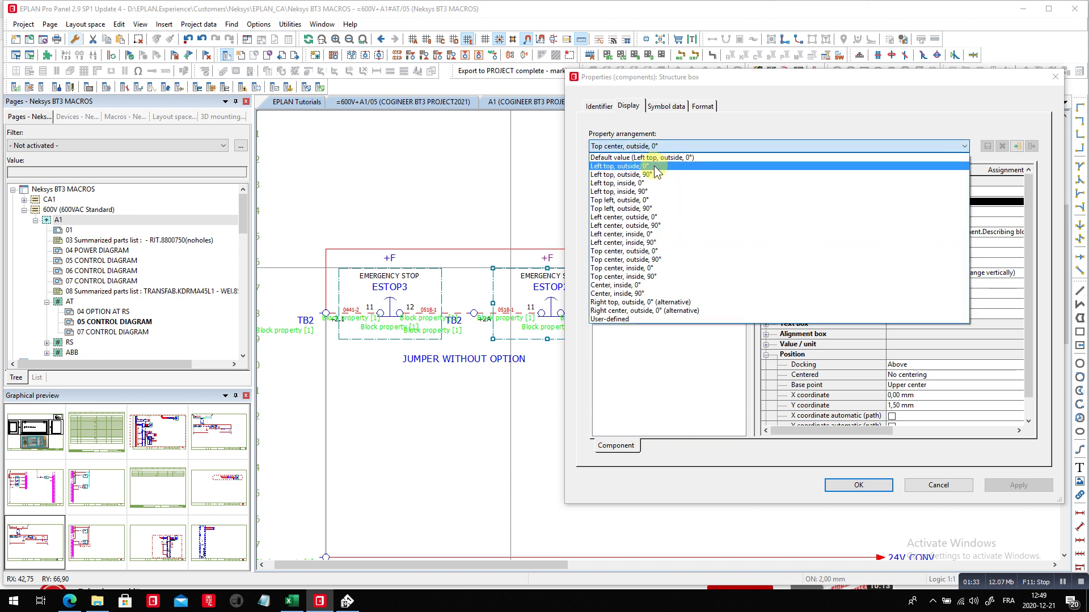
left_click(658, 158)
left_click(997, 483)
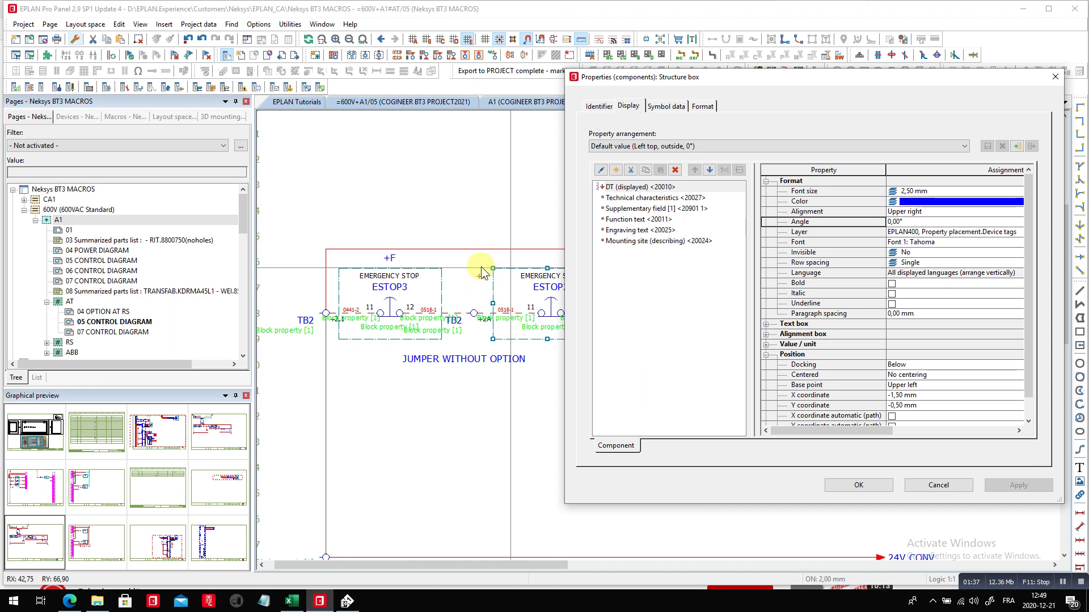
left_click(628, 187)
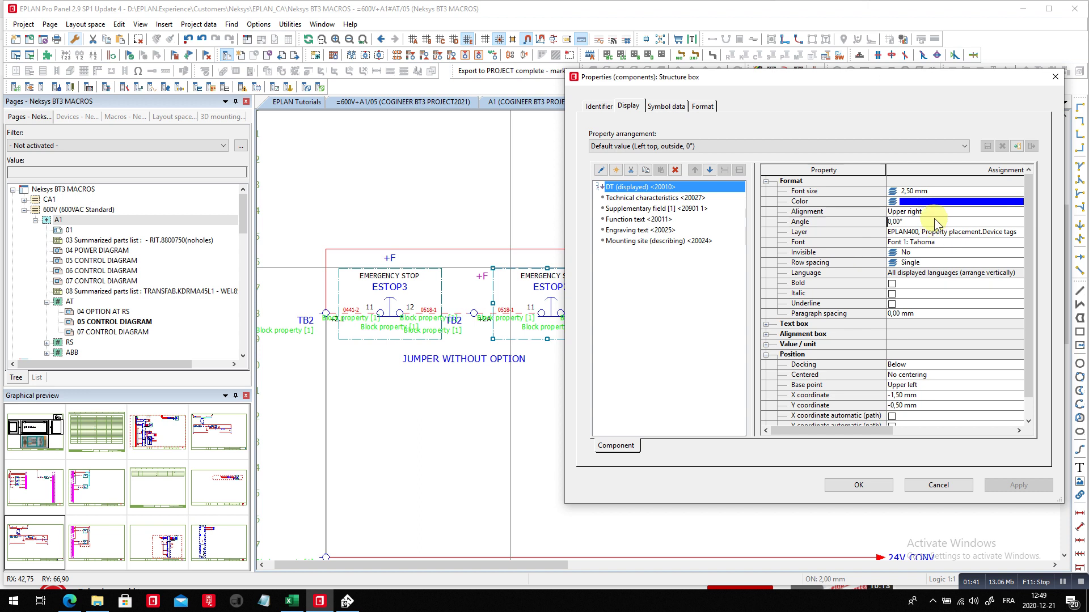
left_click(934, 222)
left_click(993, 222)
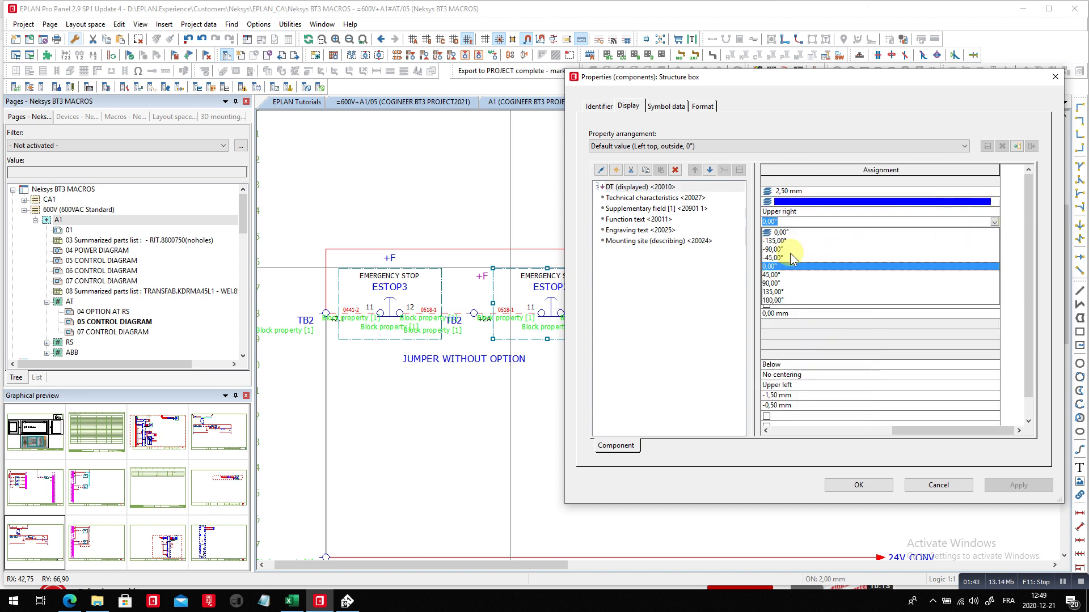
left_click(779, 283)
left_click(858, 484)
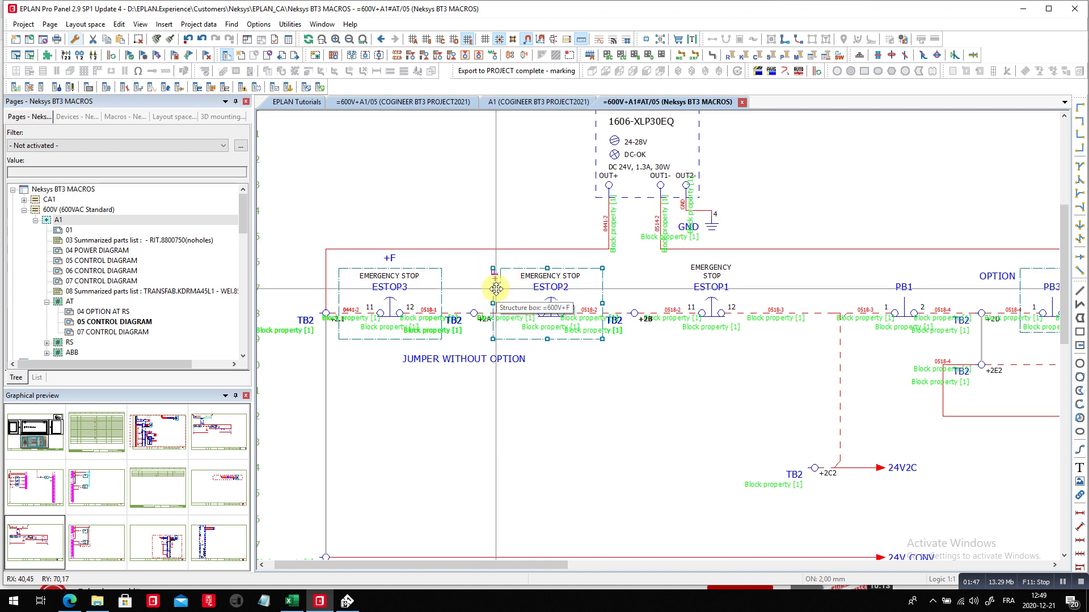
Copy ESTOP2's format and assign it to the ESTOP3 and OPTION boxes.
left_click(157, 40)
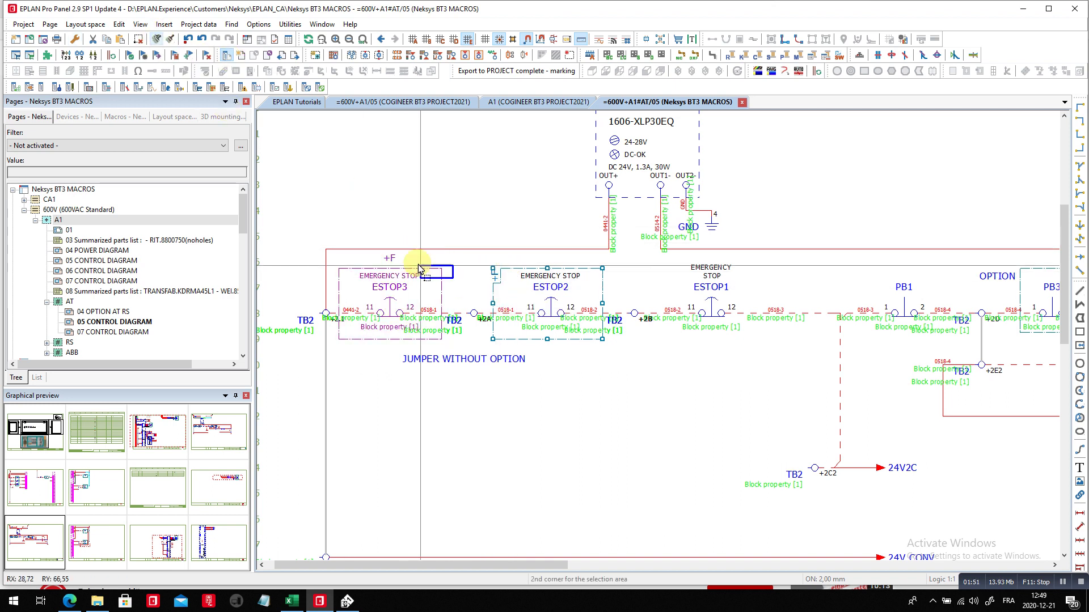
left_click(173, 40)
scroll(627, 287, "down", 1)
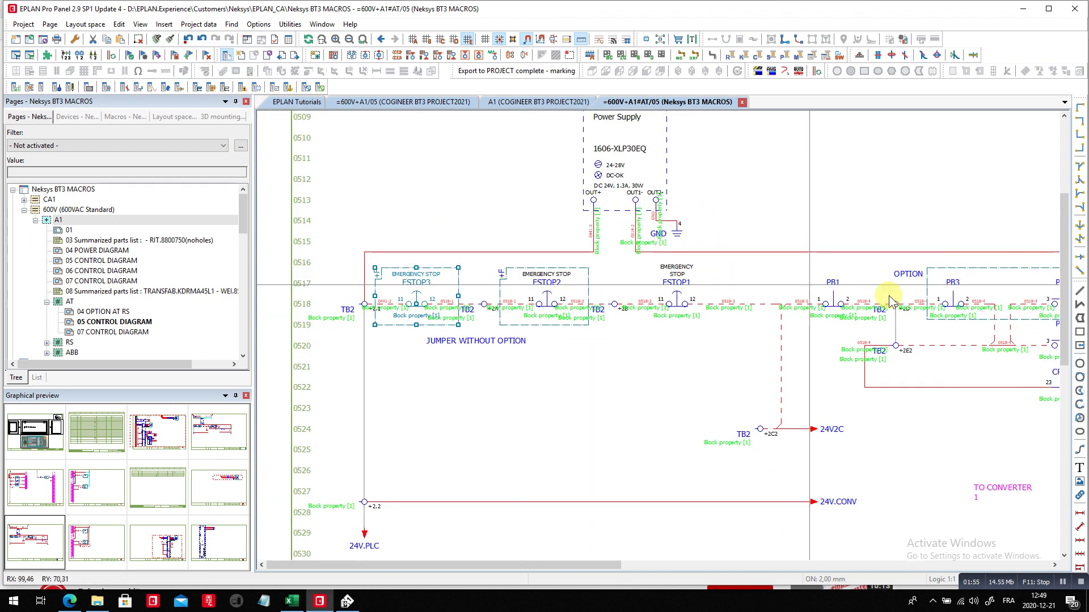
left_click(946, 282)
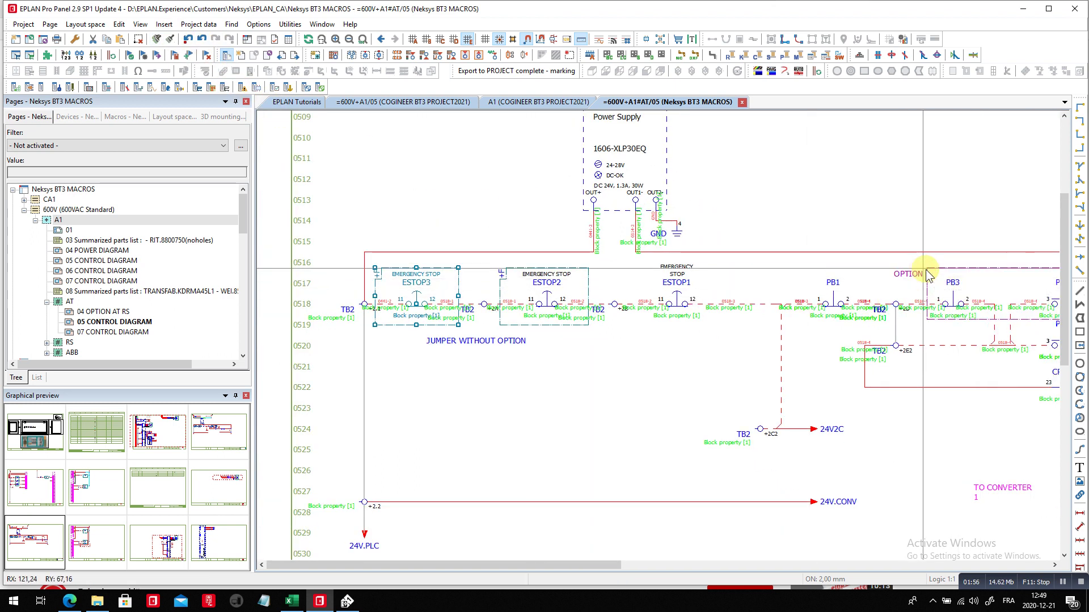
left_click(173, 40)
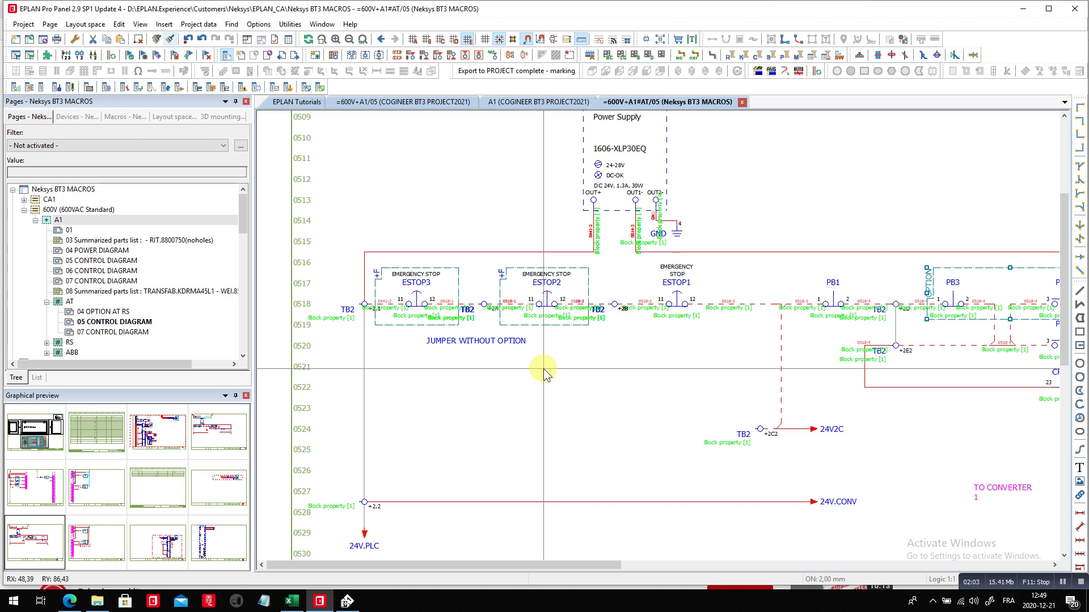
Open the S1:Enclosure layout and undock the 3D mounting layout navigator into its own window.
left_click(176, 116)
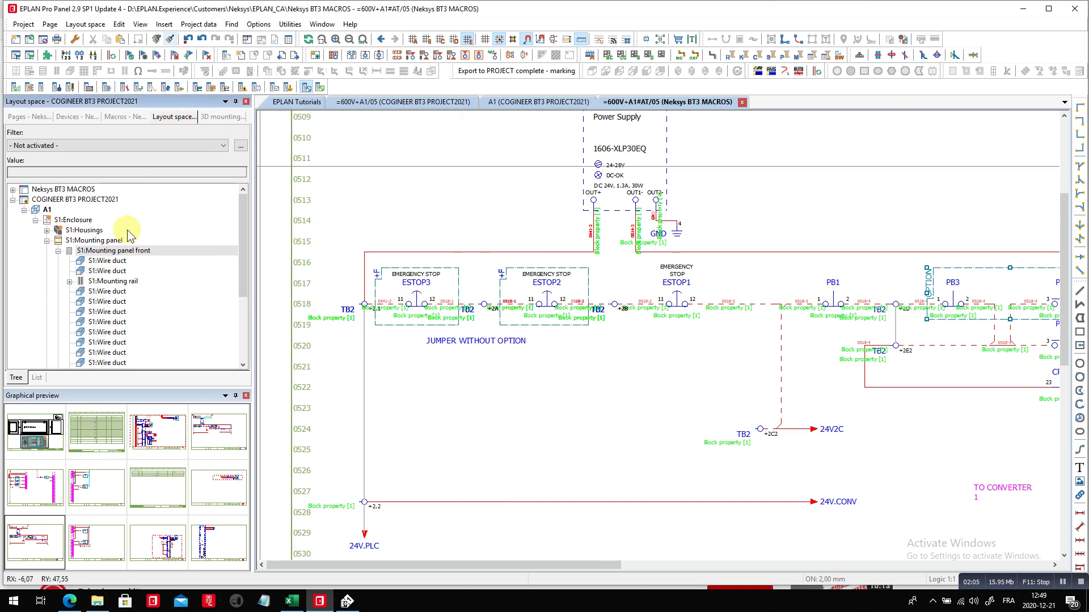
double_click(73, 220)
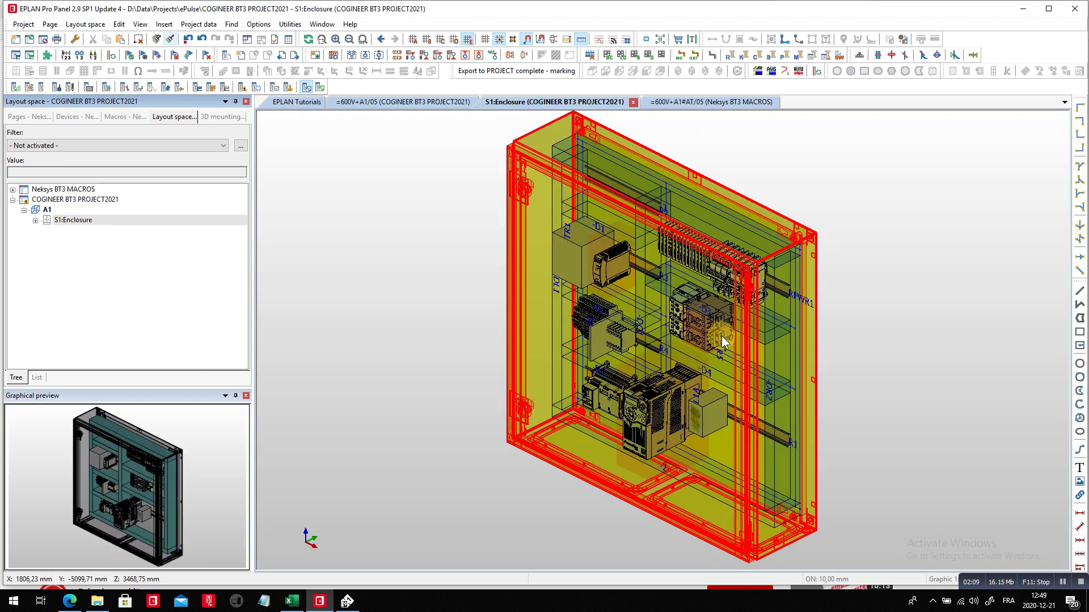
left_click(220, 117)
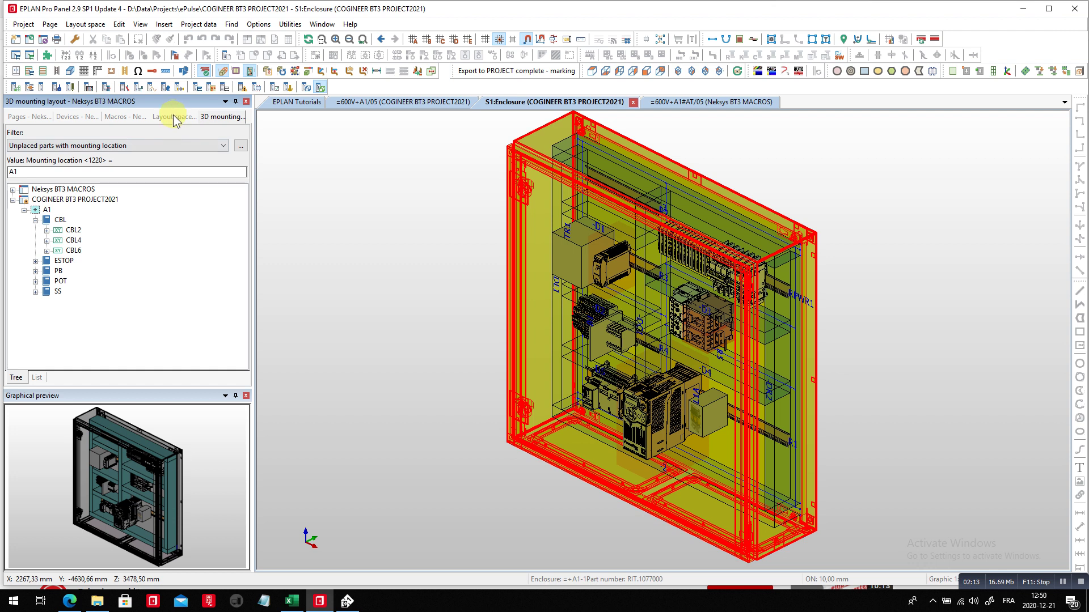
left_click(172, 116)
left_click(220, 117)
left_click_drag(223, 118, 18, 327)
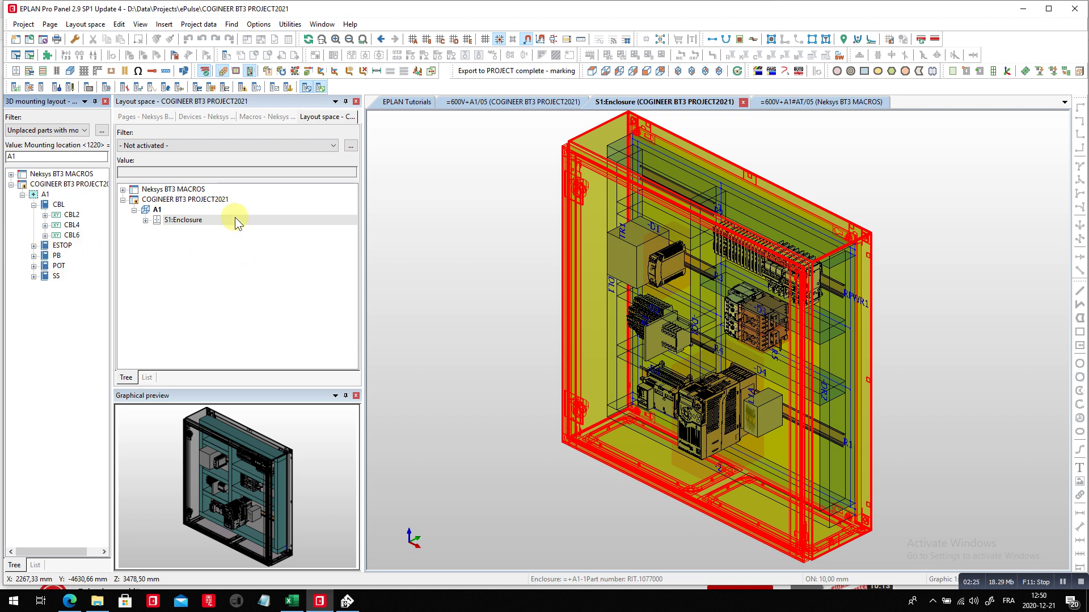
Show only the mounting panels, view them from the front, and narrow the layout panel.
right_click(189, 221)
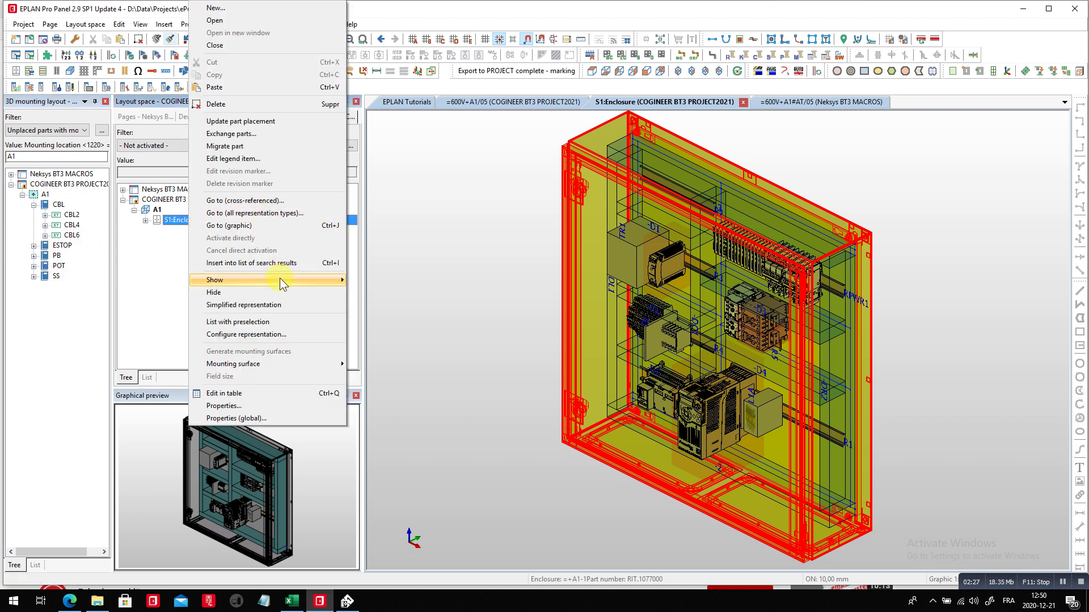
mouse_move(280, 279)
left_click(407, 307)
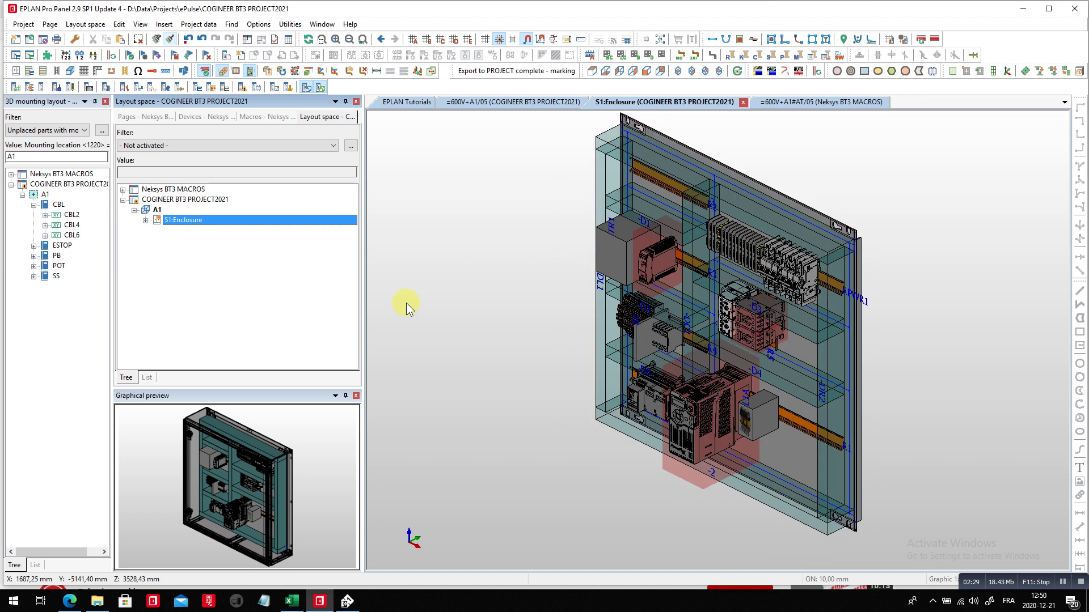
left_click(647, 72)
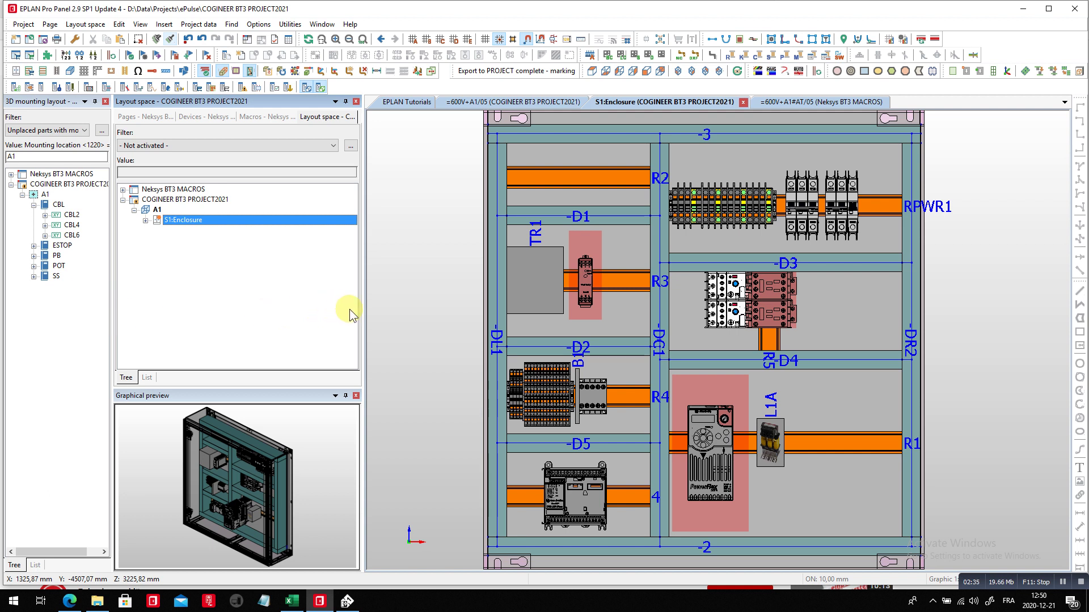
left_click_drag(362, 309, 252, 310)
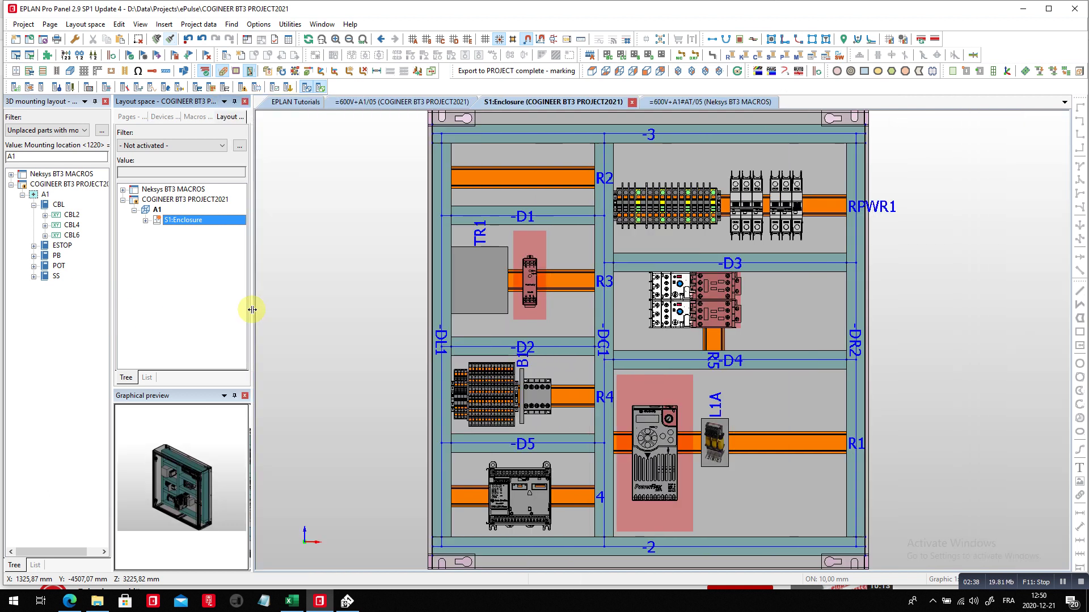
Set the 3D mounting layout navigator to fly out as a side tab.
left_click(85, 102)
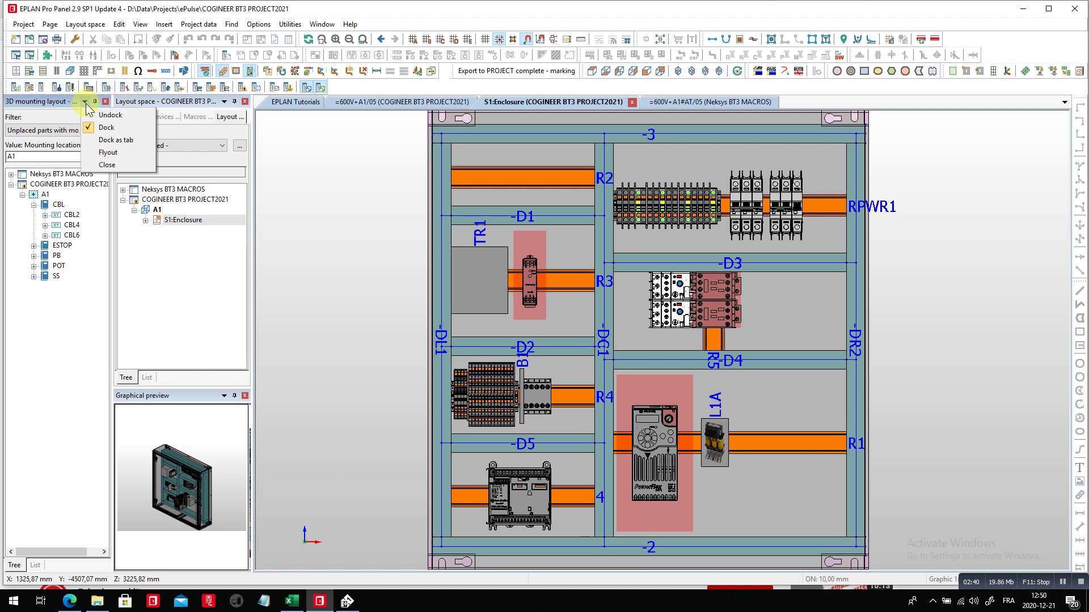
left_click(108, 153)
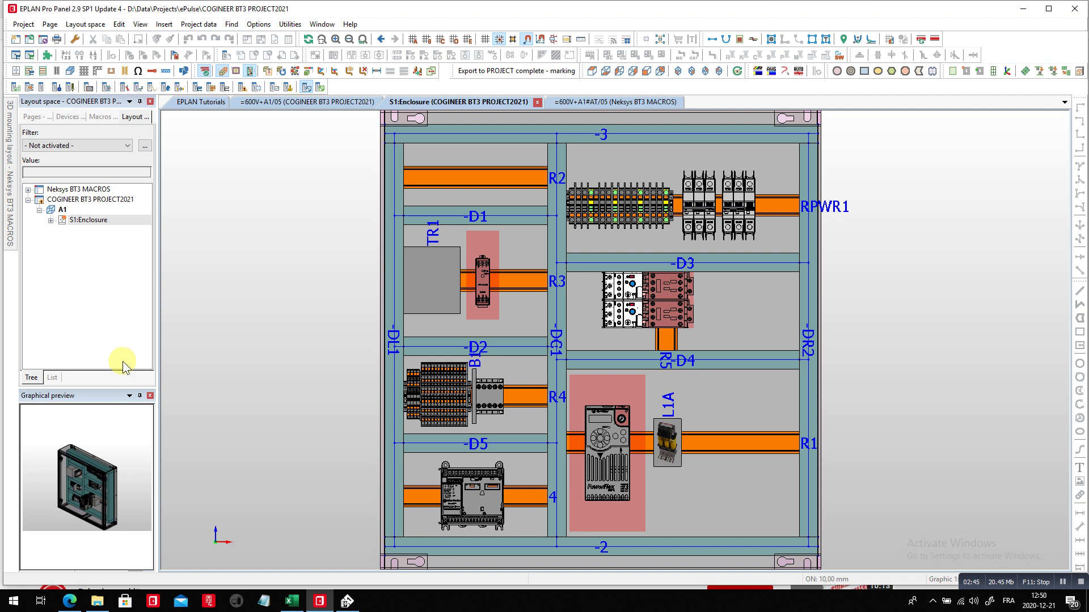
mouse_move(11, 216)
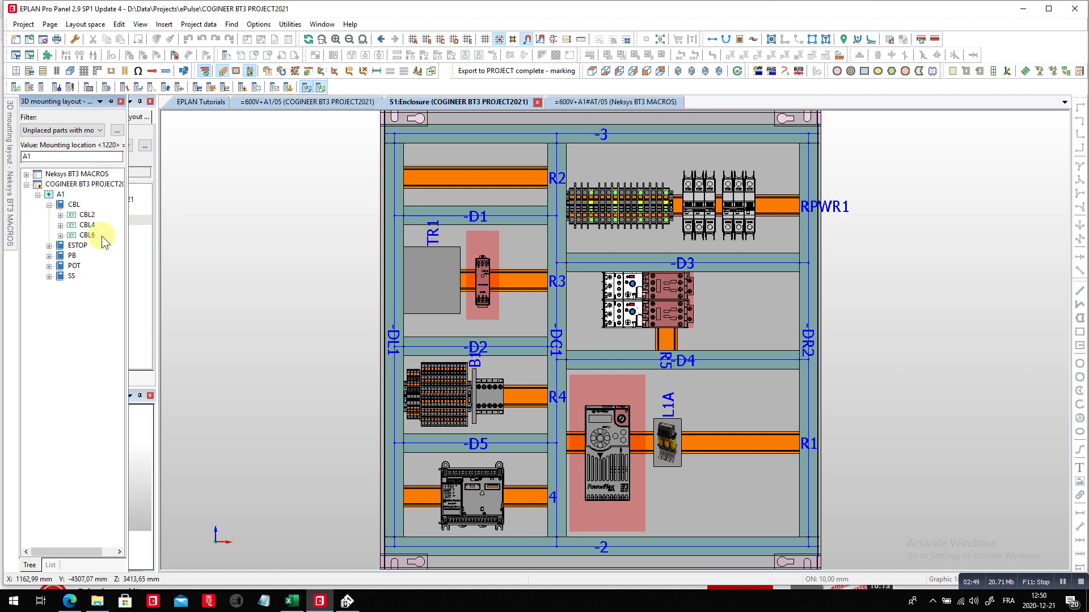
Drag ESTOP1's A-B 800F emergency-stop part onto the mounting panel, then cancel placement.
left_click(49, 245)
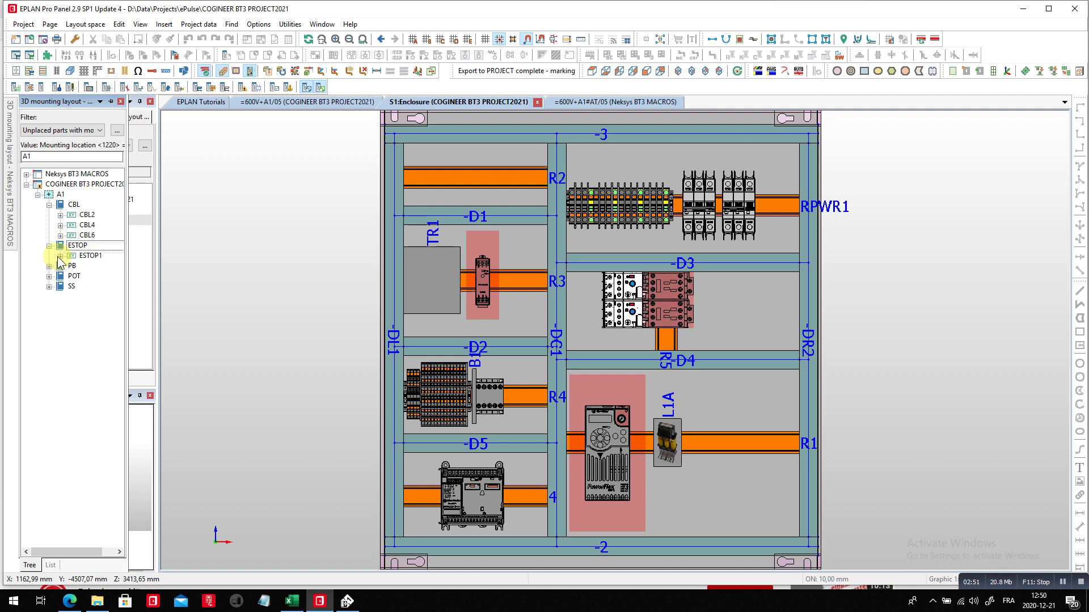
left_click(63, 257)
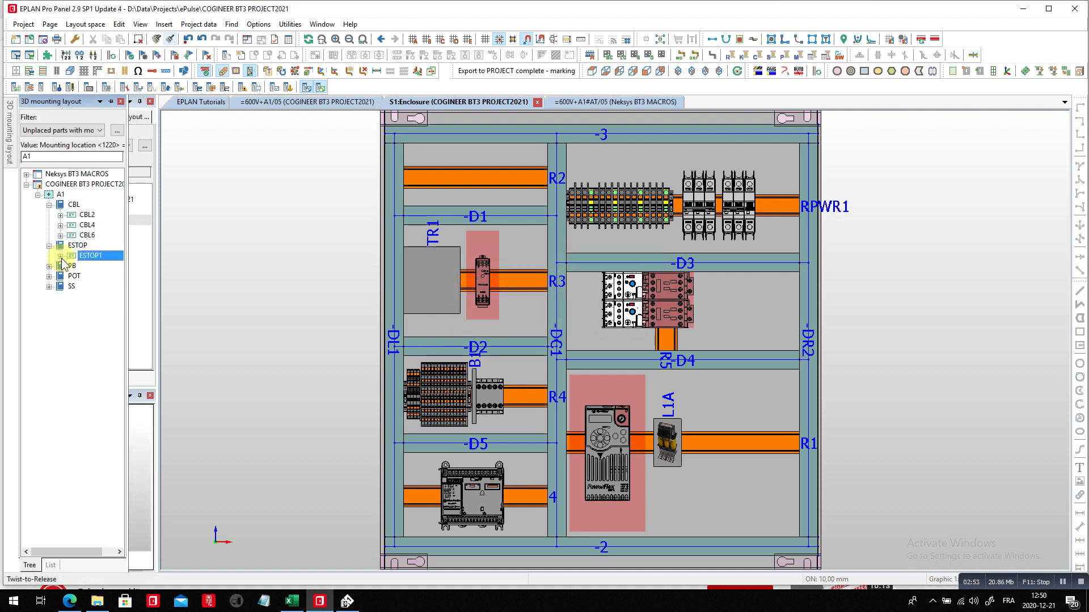
left_click(60, 256)
left_click_drag(89, 271, 734, 297)
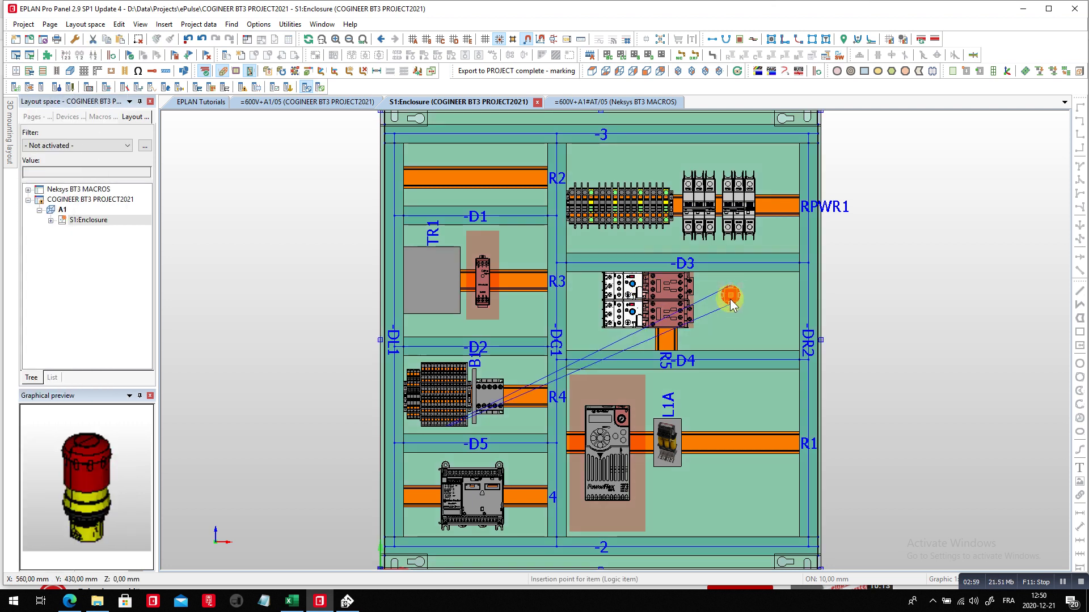
key("Escape")
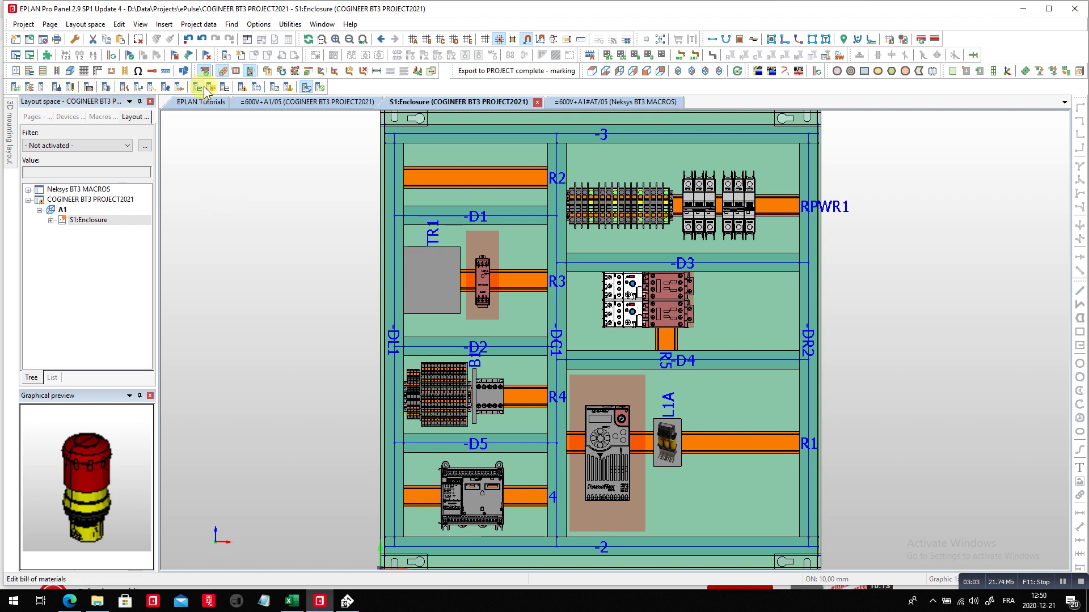
Turn the Navigators toolbar off and back on, then open the Customize dialog.
right_click(394, 91)
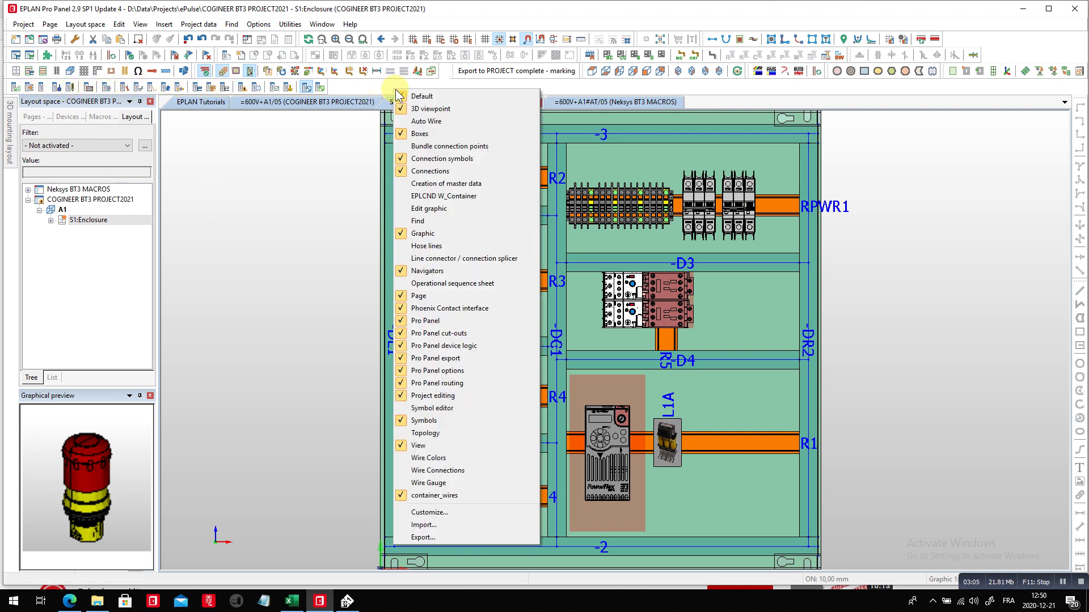
left_click(437, 271)
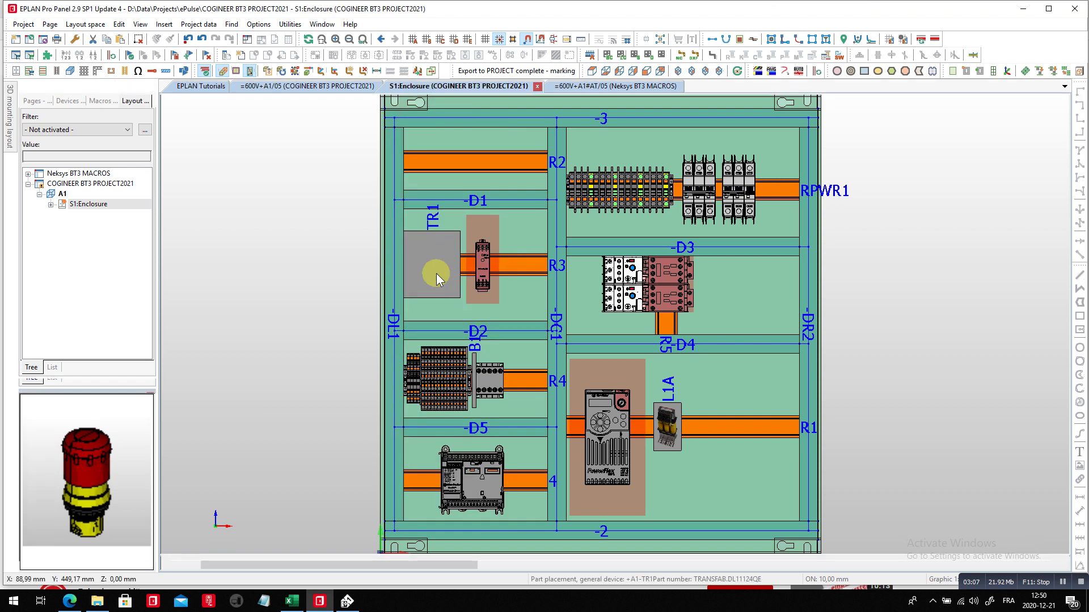
right_click(408, 76)
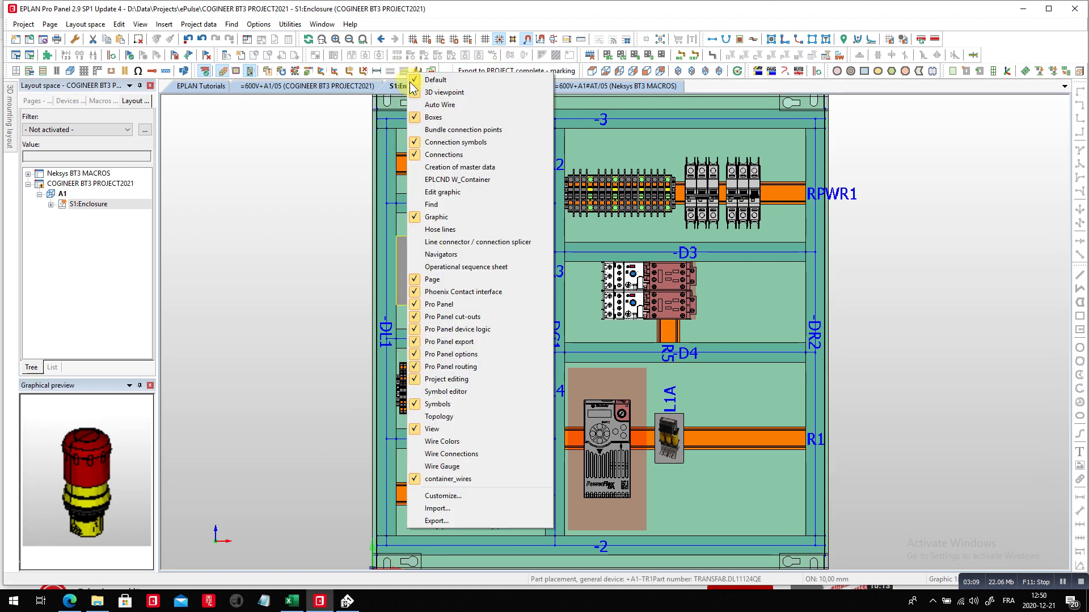
left_click(440, 255)
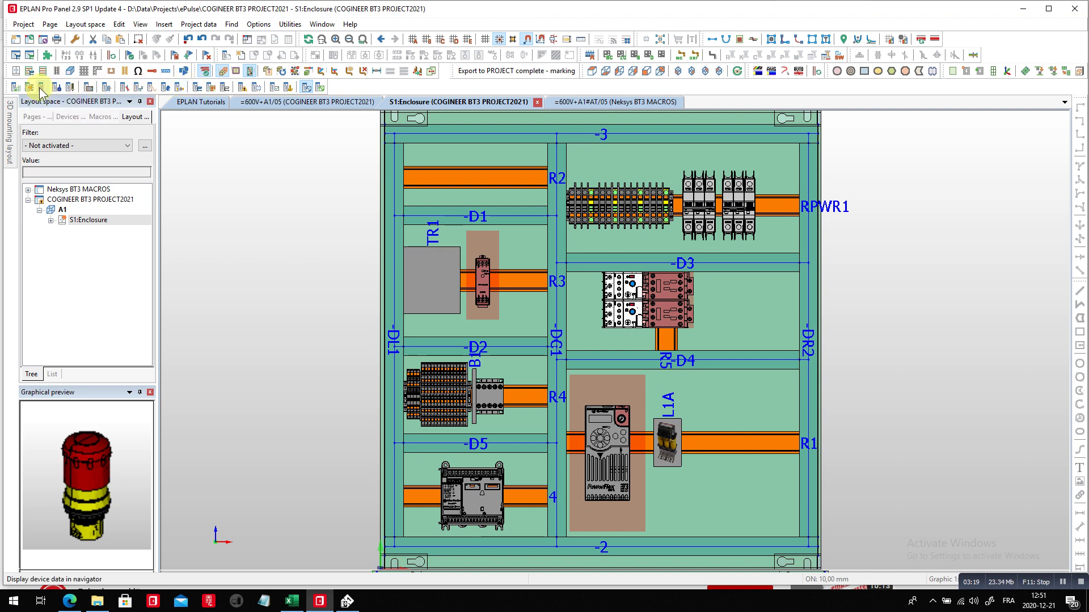
right_click(361, 87)
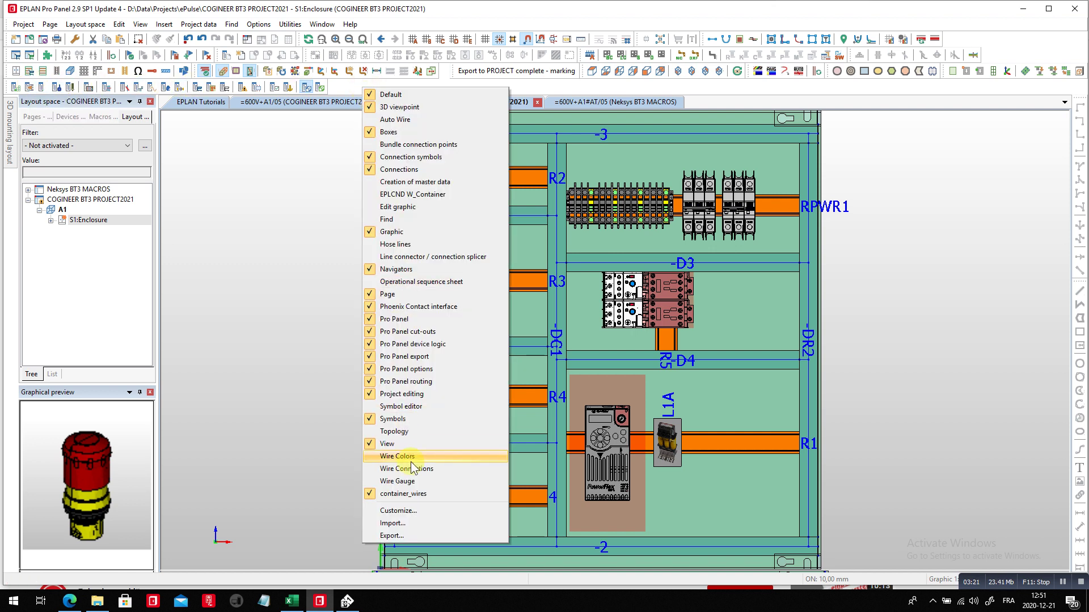
left_click(429, 518)
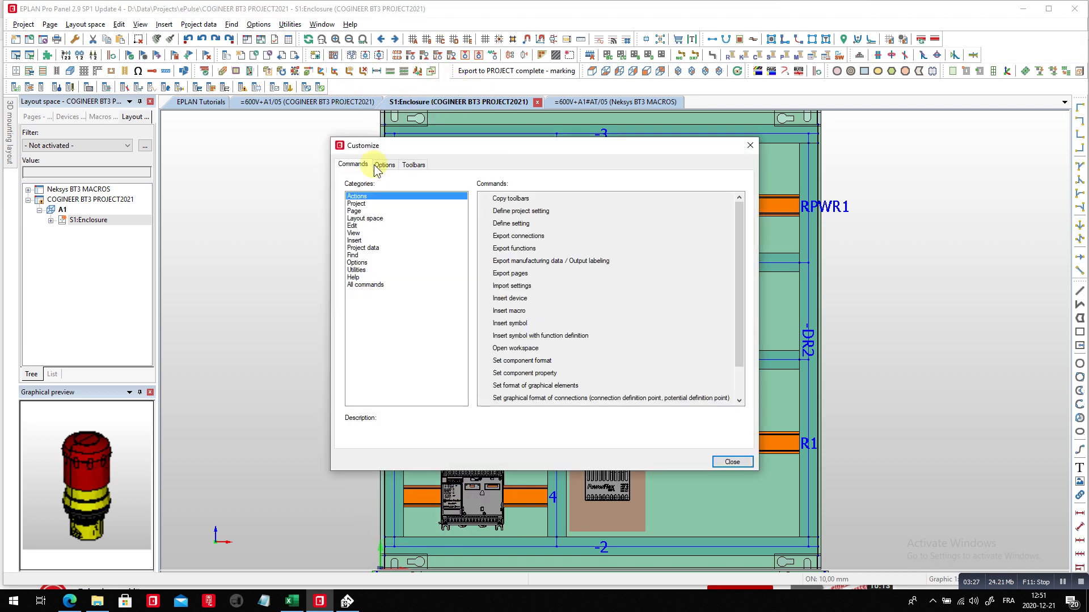
Drag Page:Navigator from the Page category onto the toolbar and close Customize.
left_click(366, 218)
left_click(364, 211)
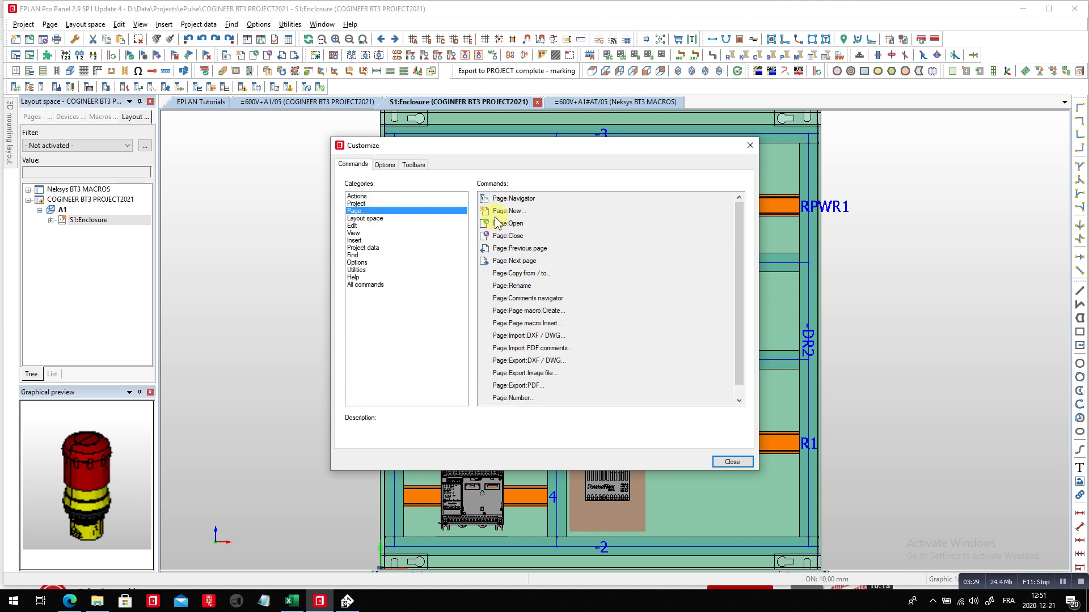
left_click(516, 199)
mouse_move(520, 201)
left_mouse_down()
mouse_move(408, 95)
mouse_move(299, 89)
left_mouse_up()
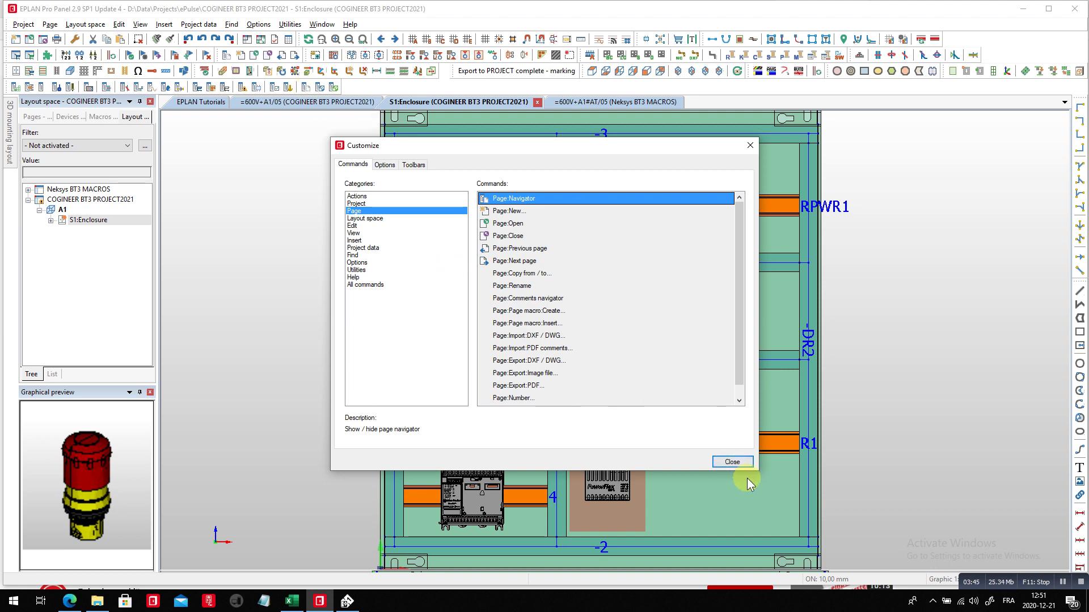
left_click(733, 462)
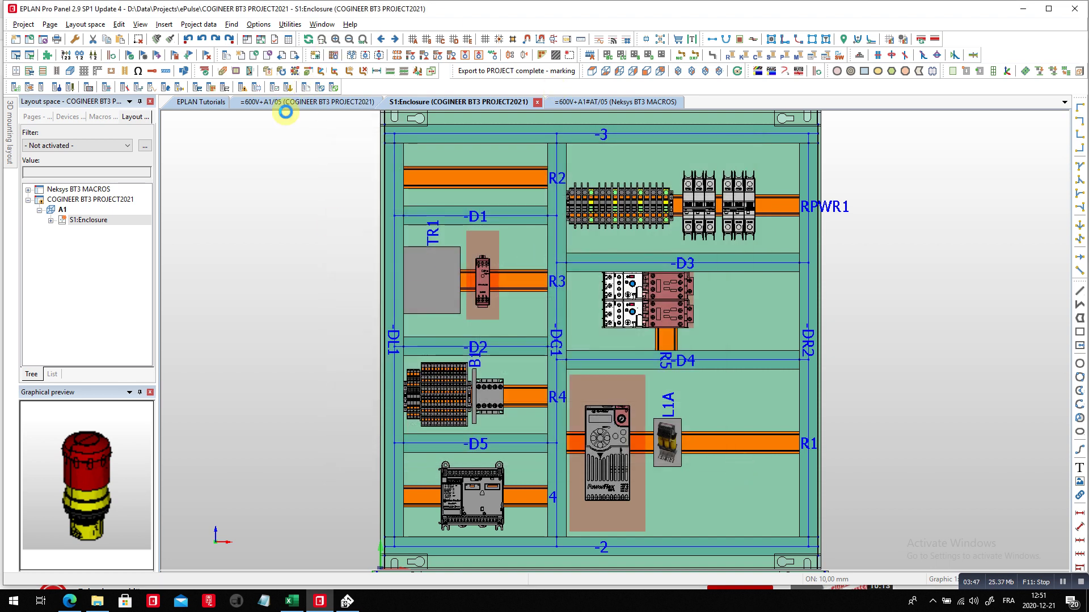
left_click(139, 24)
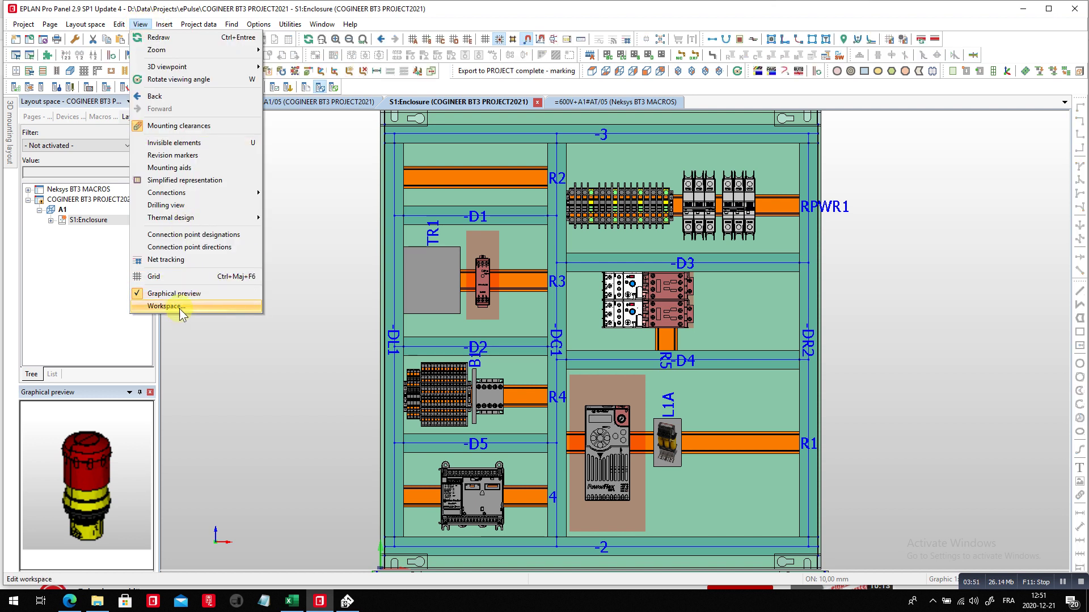
left_click(433, 269)
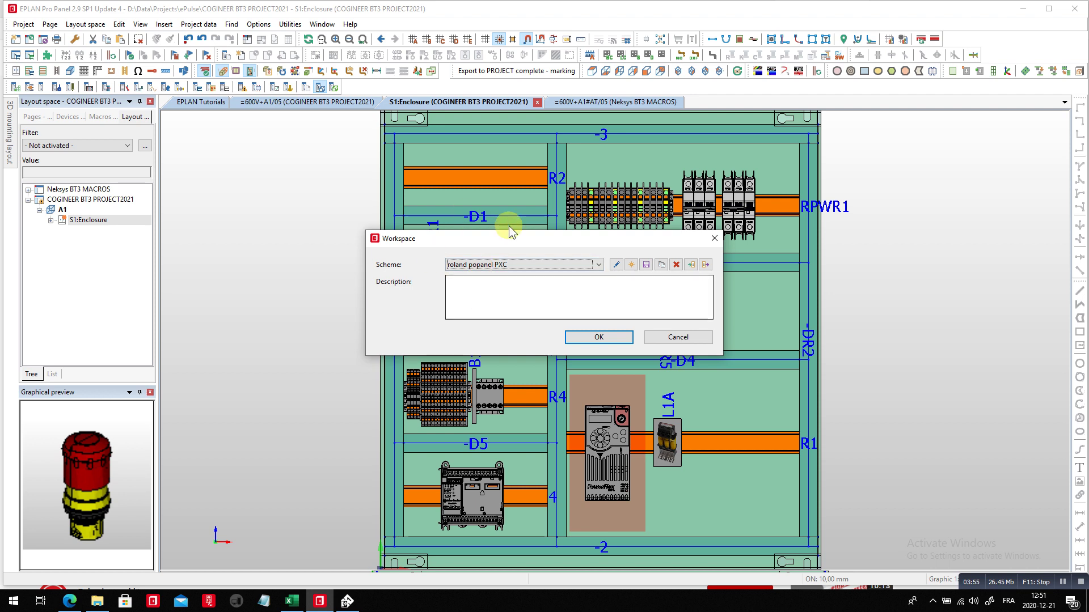
left_click(514, 278)
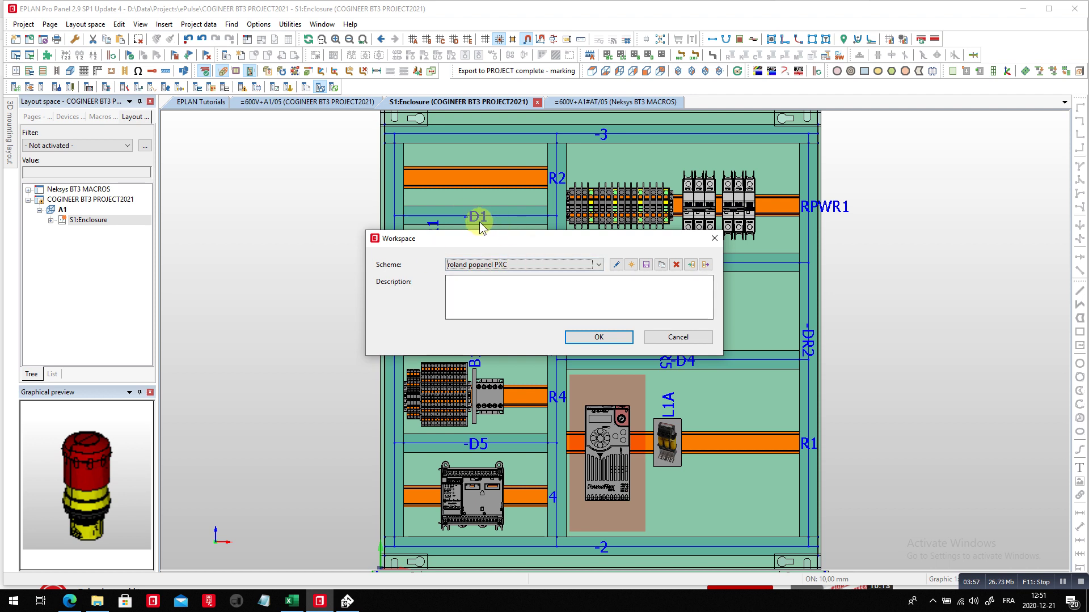
left_click(662, 336)
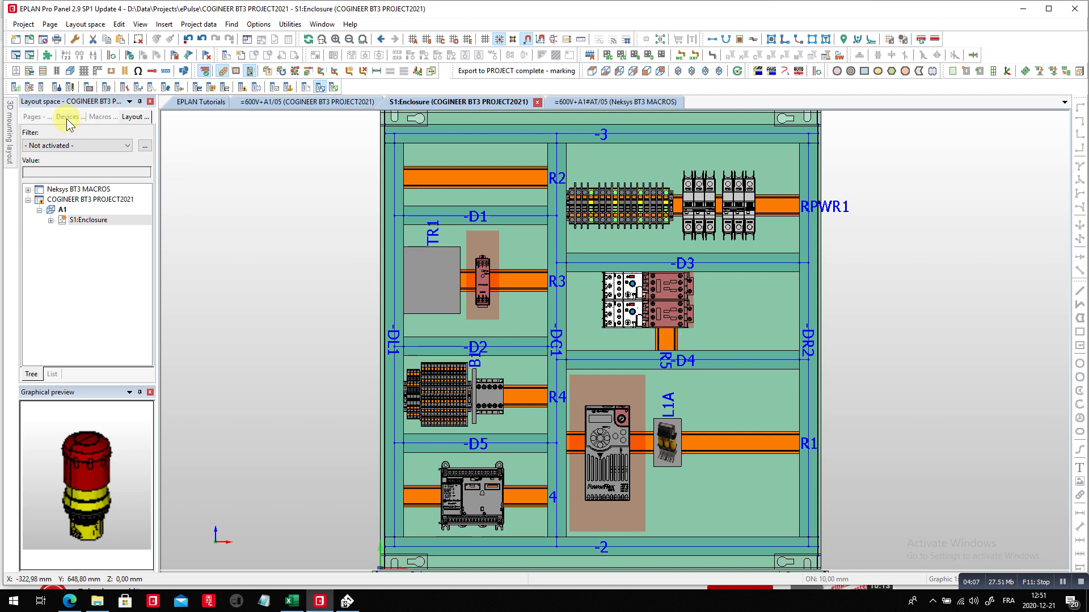
Open the 04 POWER DIAGRAM page, then select COGINEER BT3 PROJECT2021 in the page tree.
left_click(37, 117)
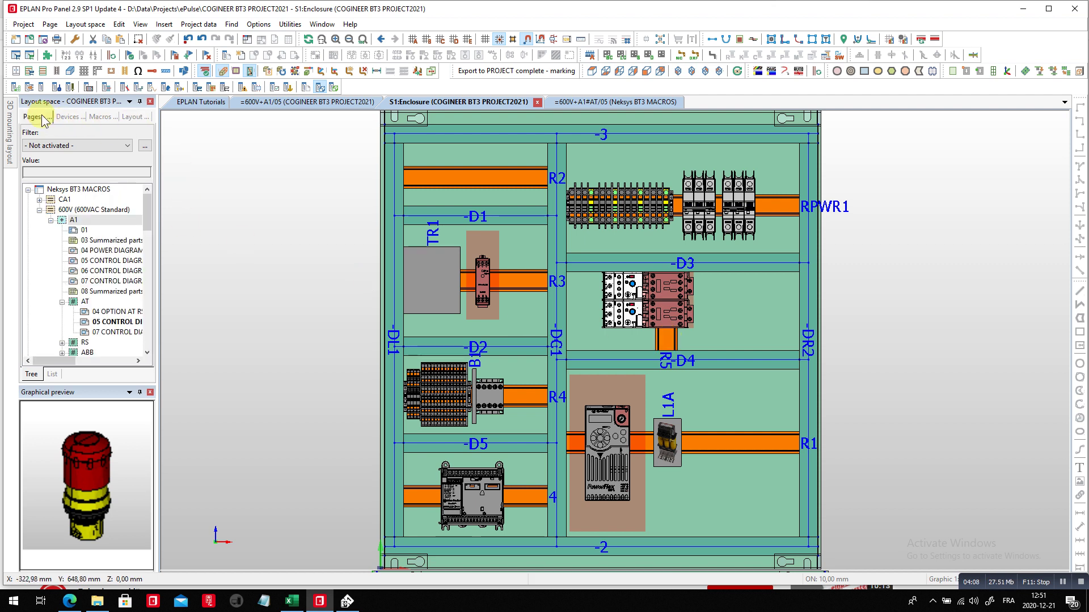
double_click(108, 248)
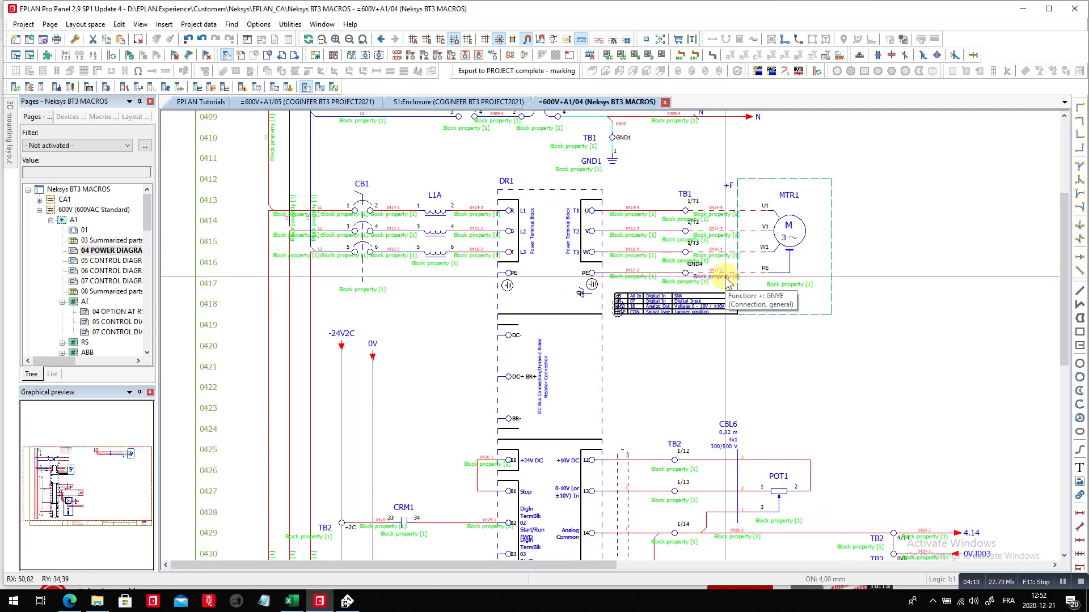
left_click(33, 191)
left_click(28, 190)
left_click(90, 199)
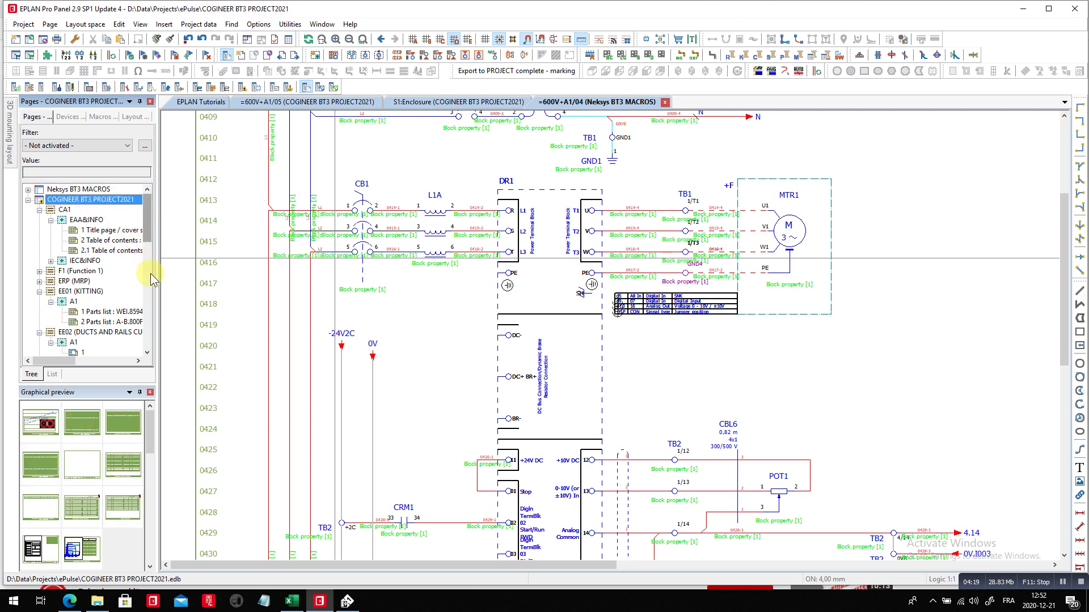
Open the 05 CONTROL DIAGRAM page under 600V > A1.
scroll(146, 235, "down", 5)
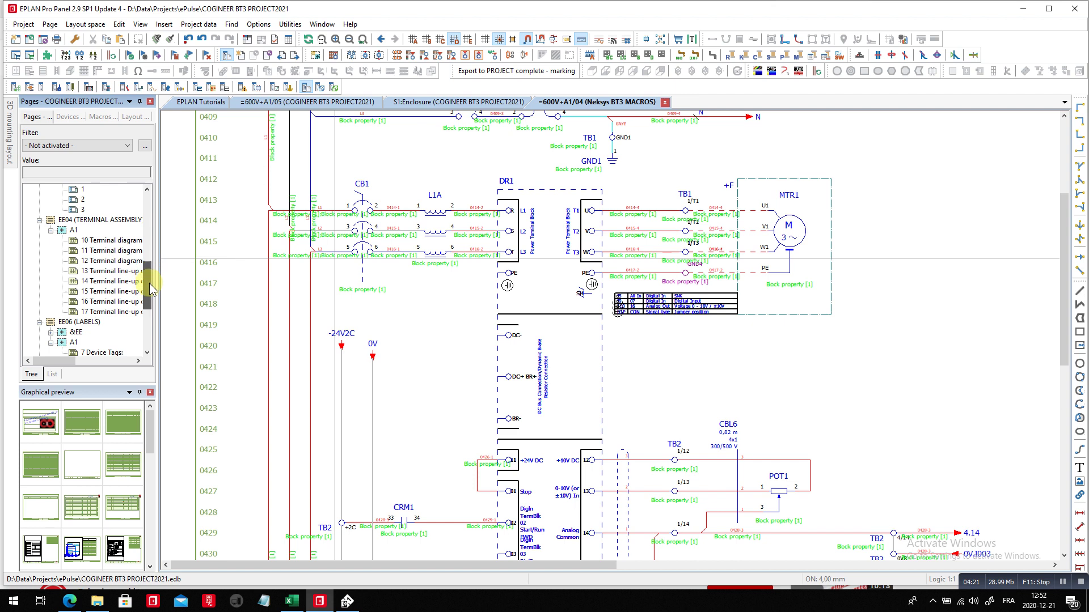
scroll(153, 278, "down", 4)
left_click(108, 322)
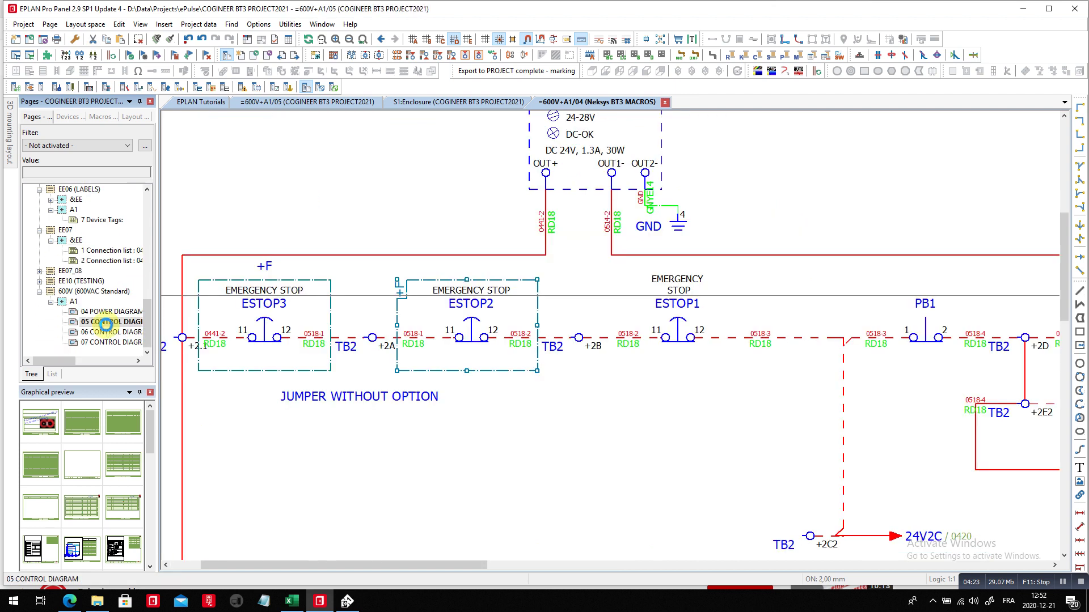
scroll(472, 402, "down", 2)
scroll(508, 371, "up", 2)
scroll(508, 372, "up", 1)
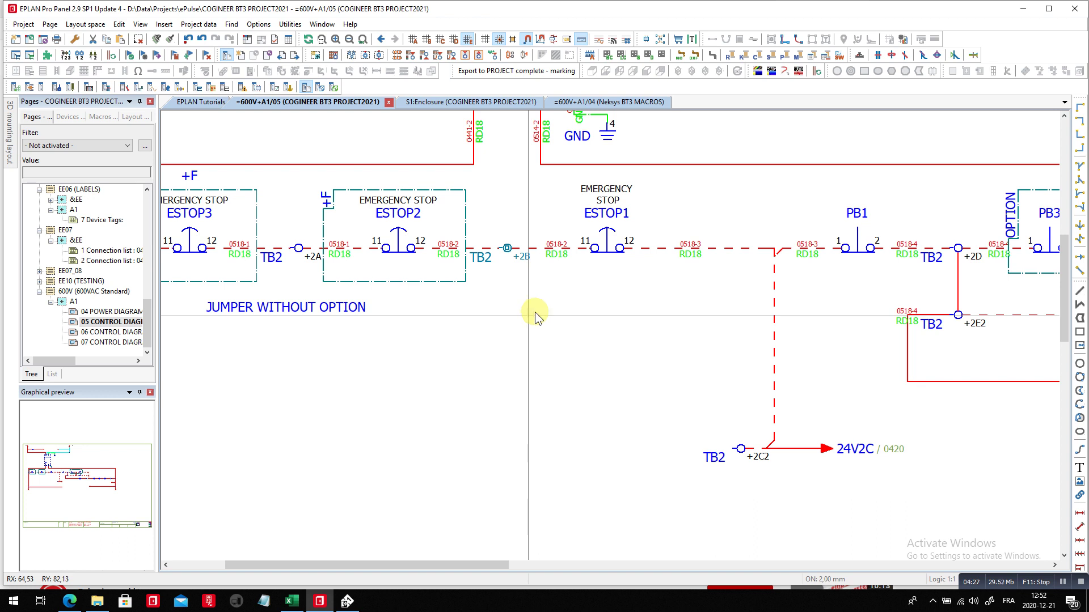
Run Check project from Project data > Messages using the Default settings.
left_click(198, 24)
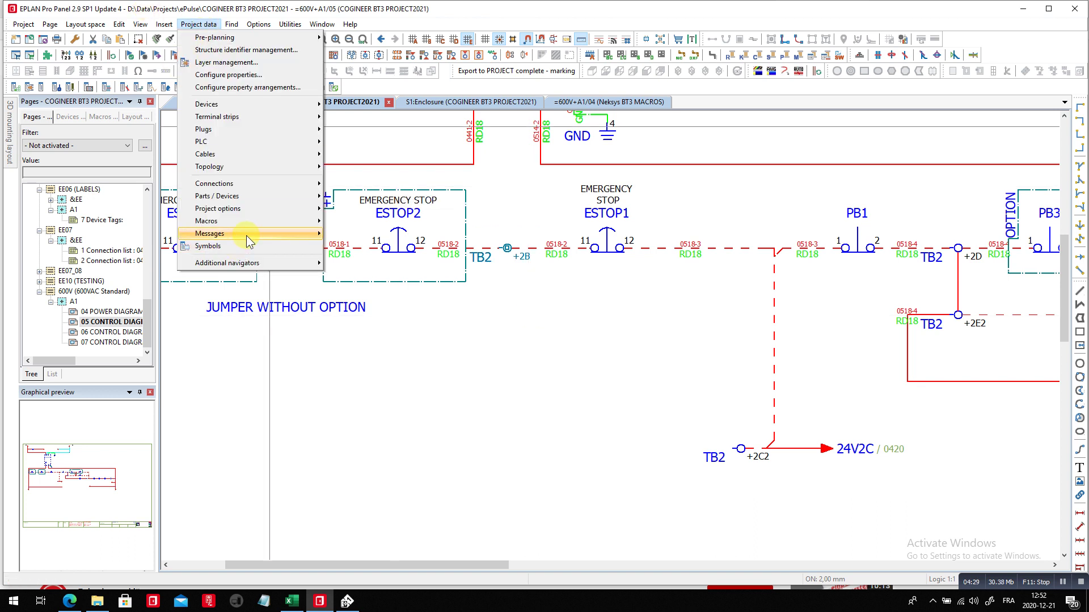
mouse_move(246, 236)
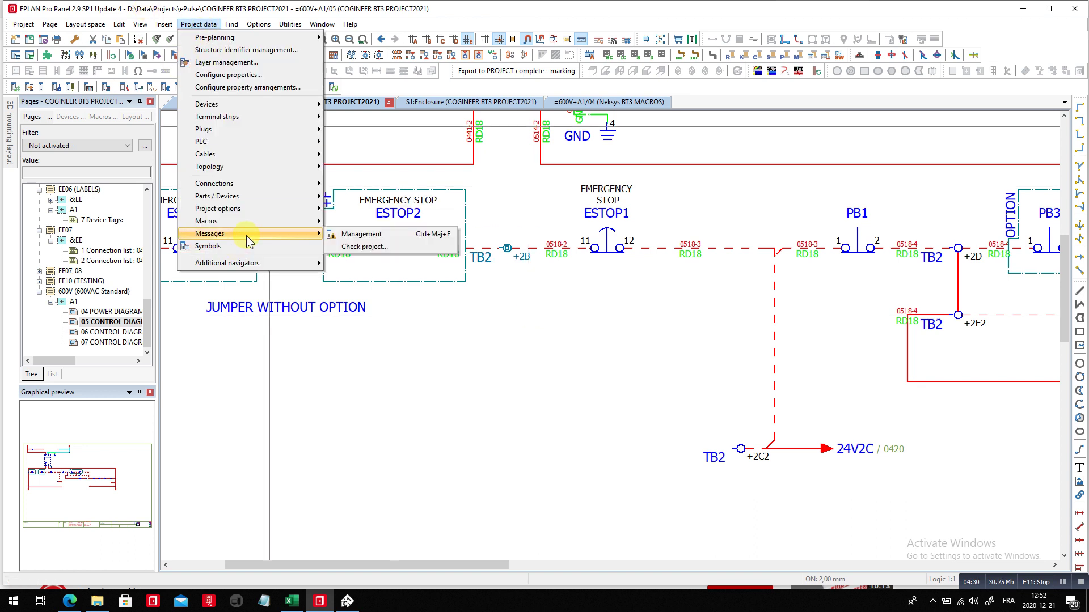
left_click(369, 246)
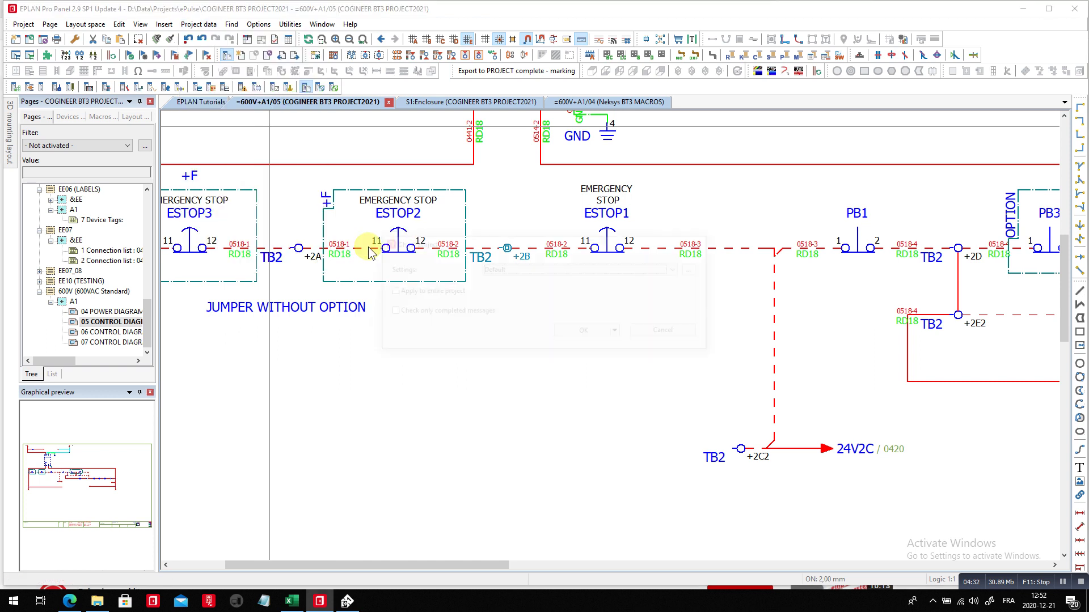
left_click(587, 332)
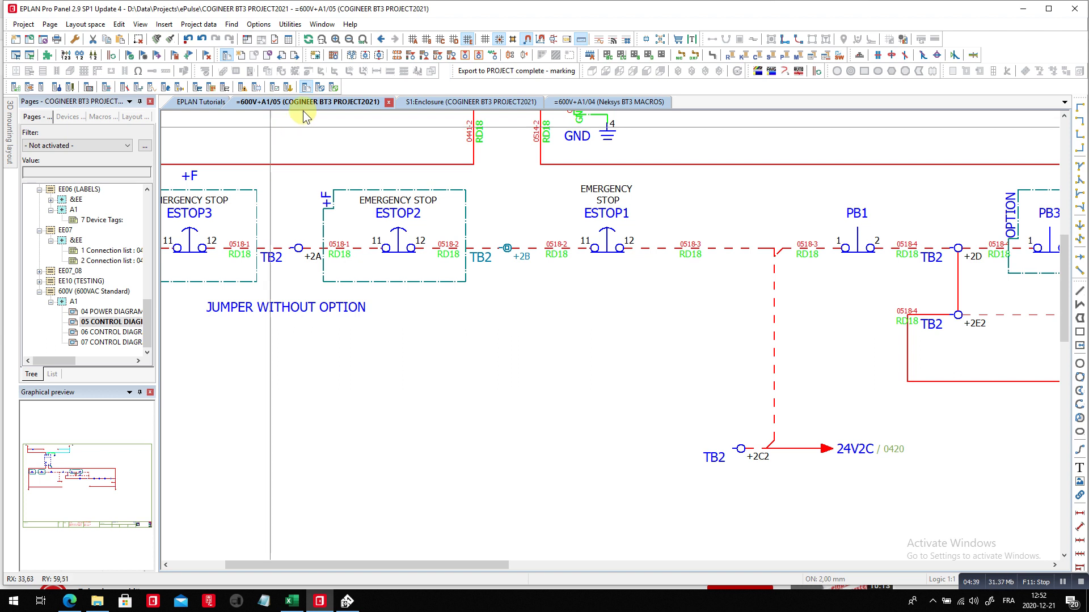
left_click(198, 23)
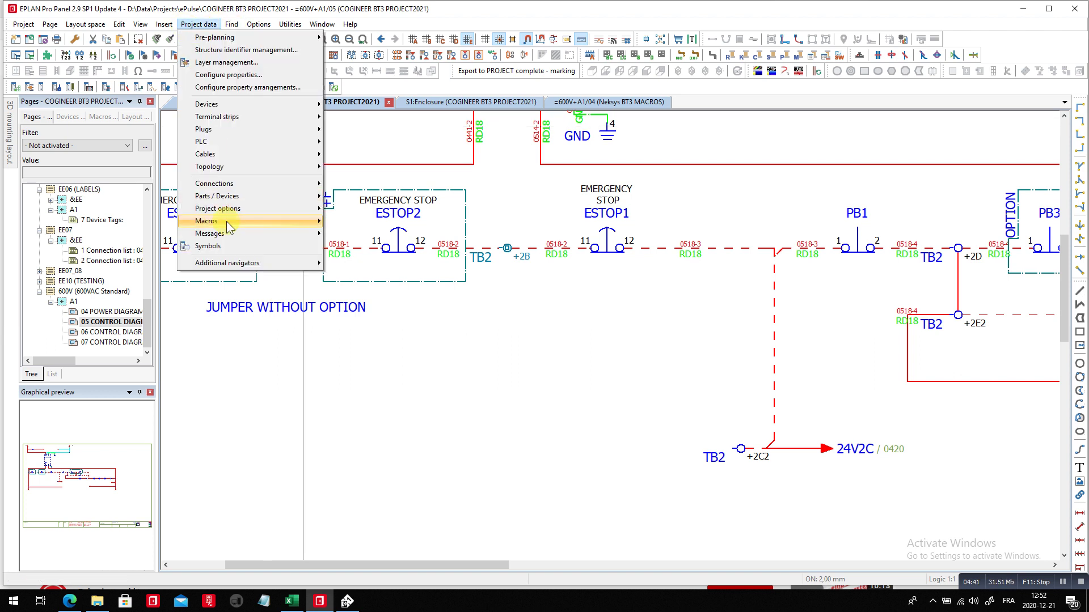
Open message management and jump to +A1-PB2 from row 8 via Go to (graphic).
mouse_move(236, 233)
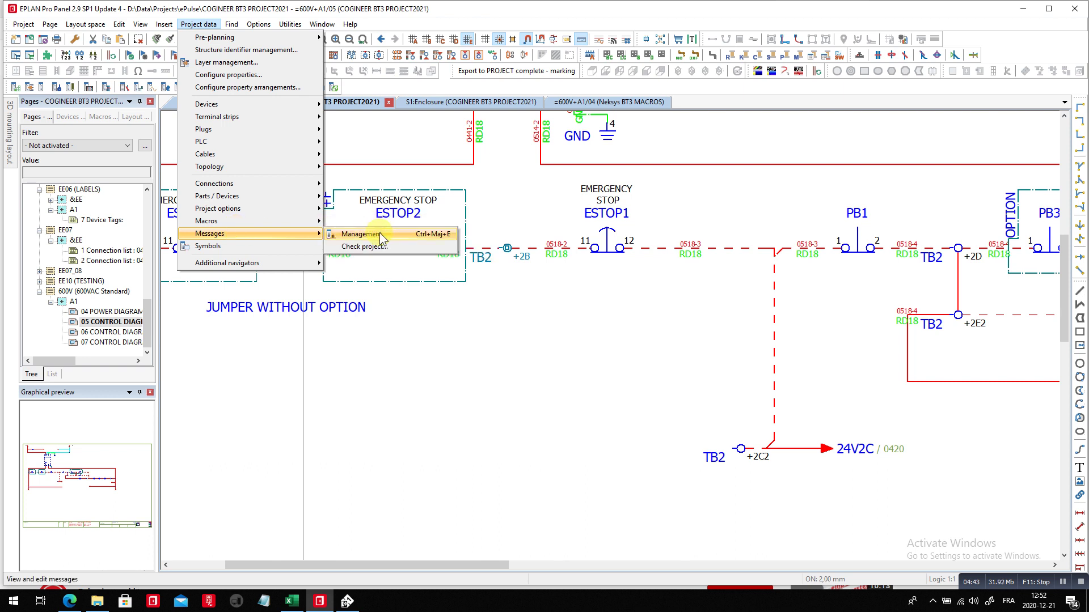
left_click(379, 233)
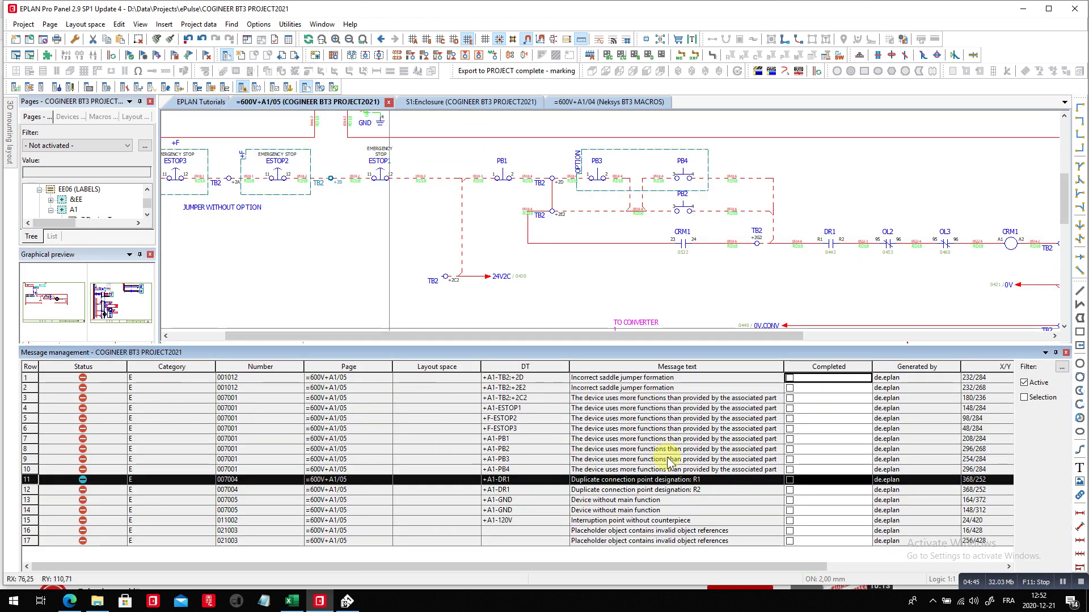
scroll(652, 456, "right", 3)
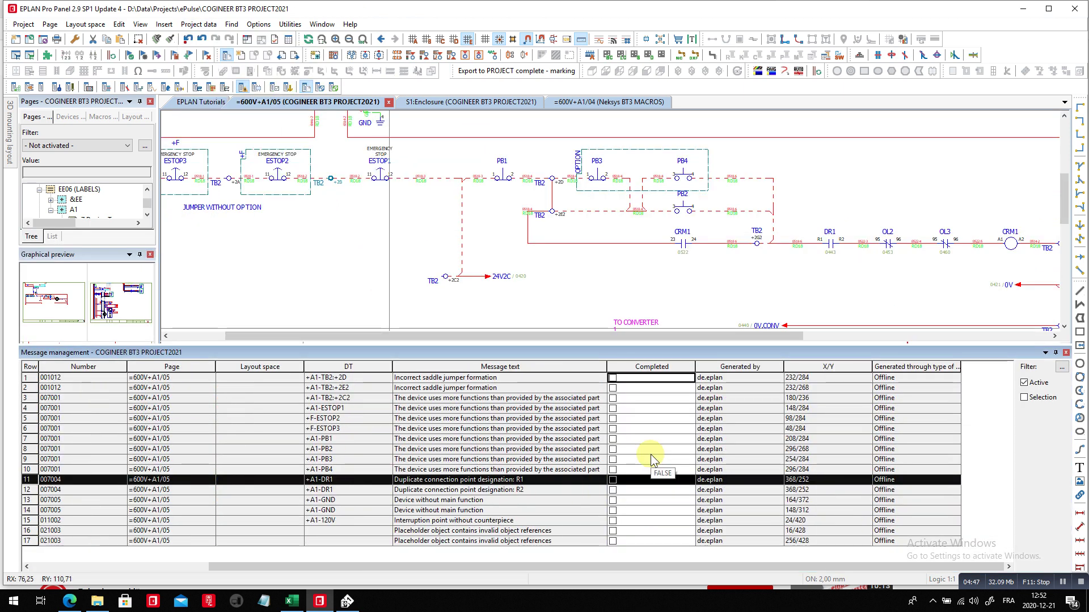
left_click(420, 449)
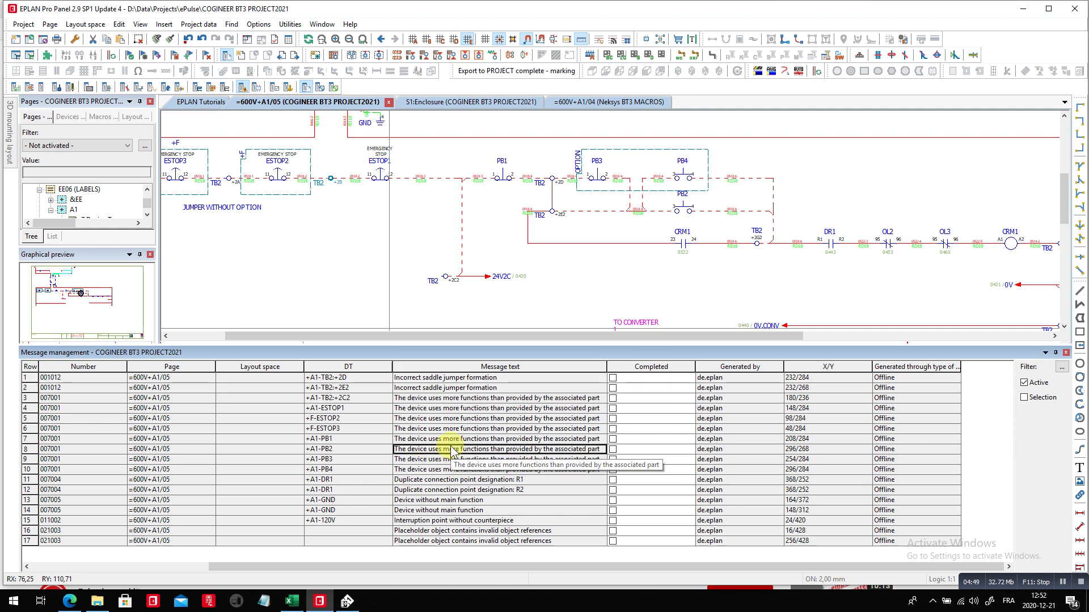
right_click(452, 451)
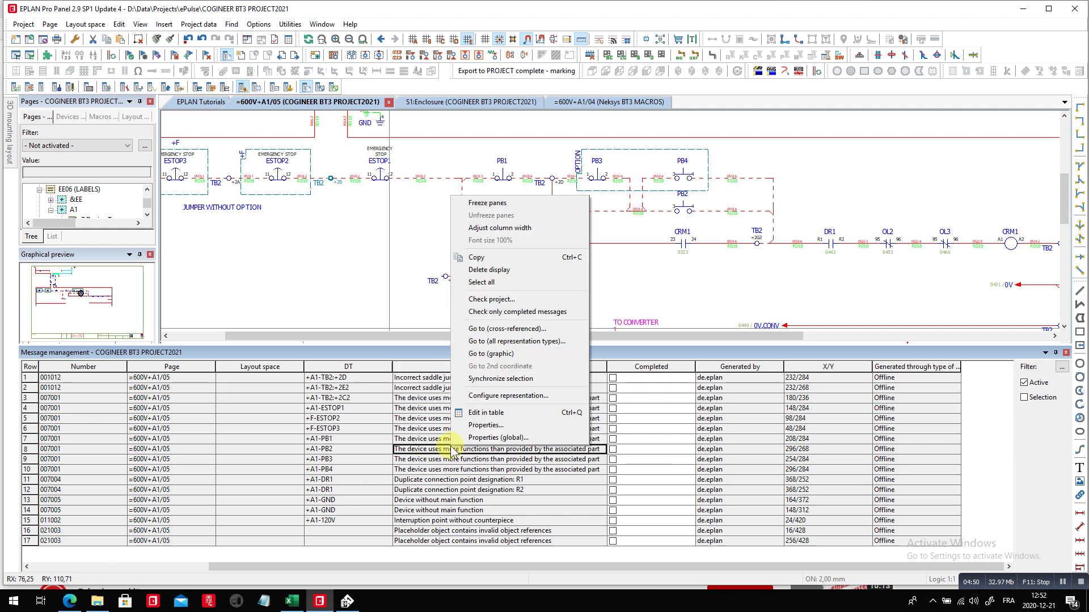
left_click(491, 353)
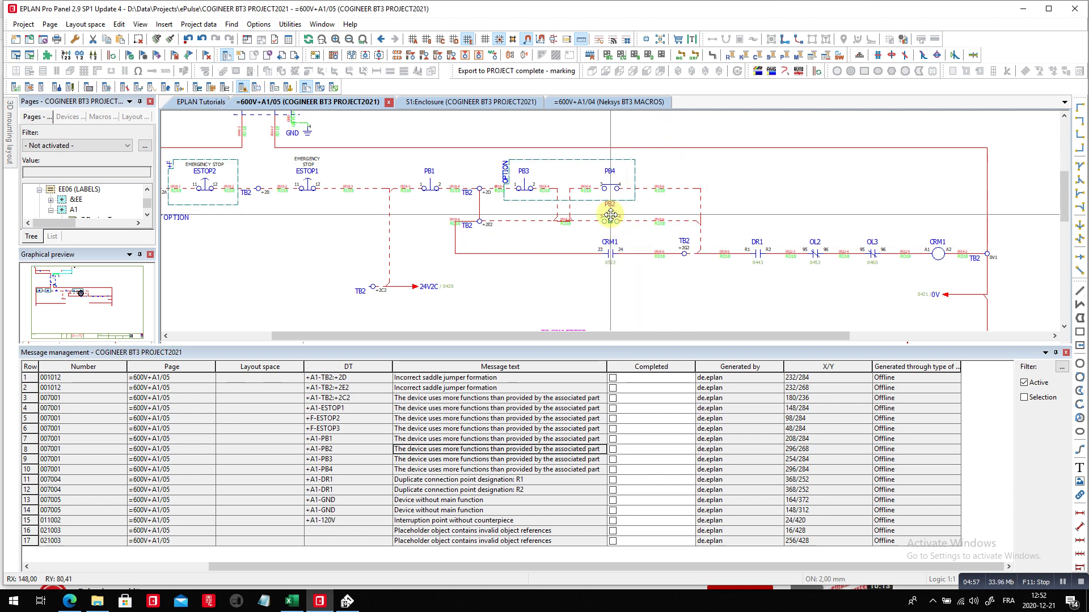
Add the Message text <20185> property to PB2's Switch / pushbutton property list.
double_click(611, 219)
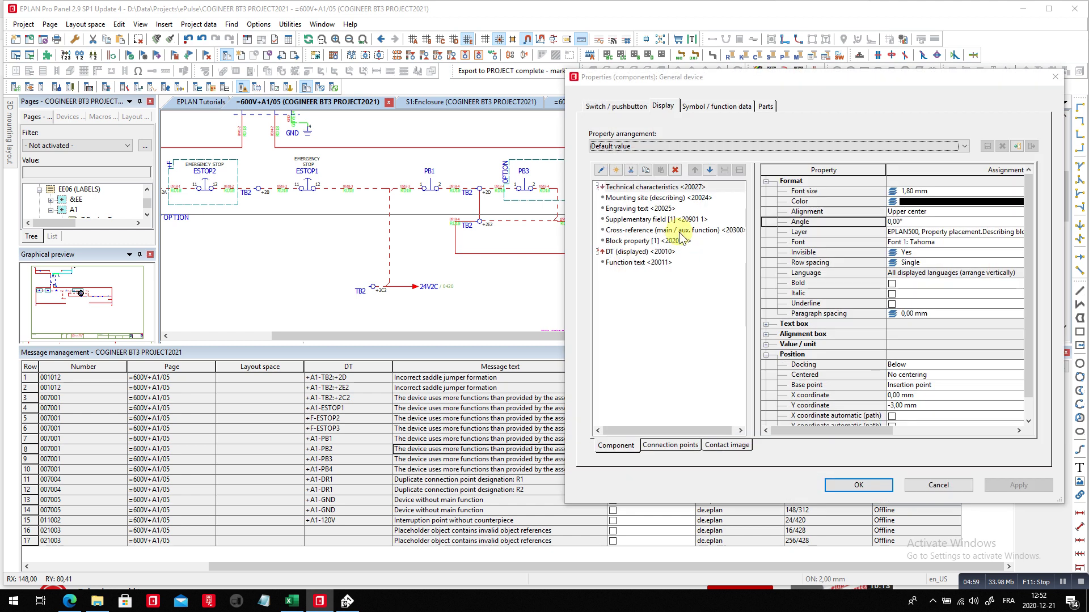
left_click(595, 107)
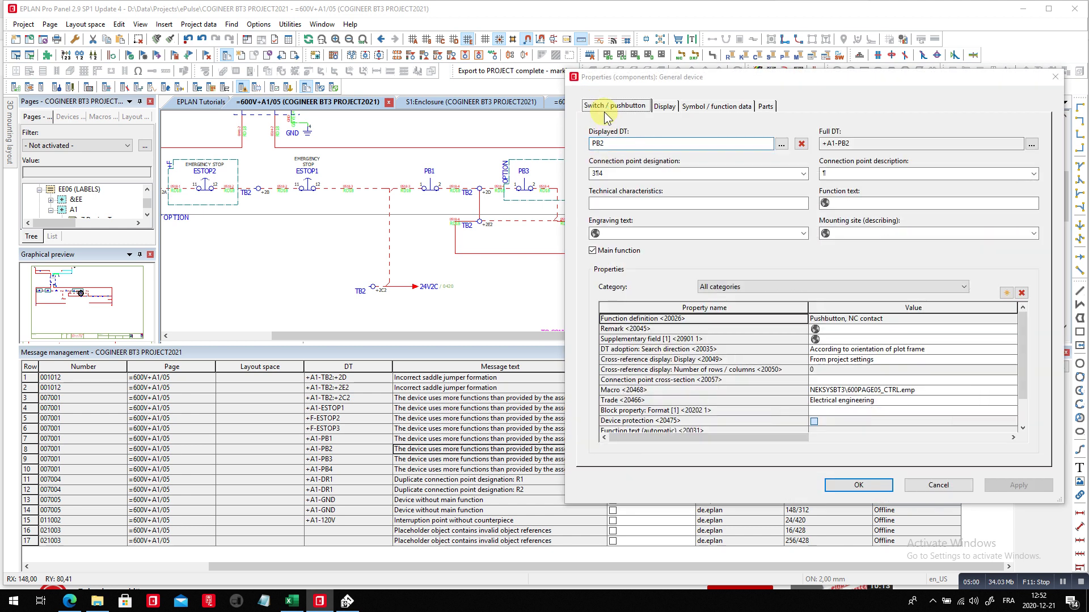
left_click(1007, 293)
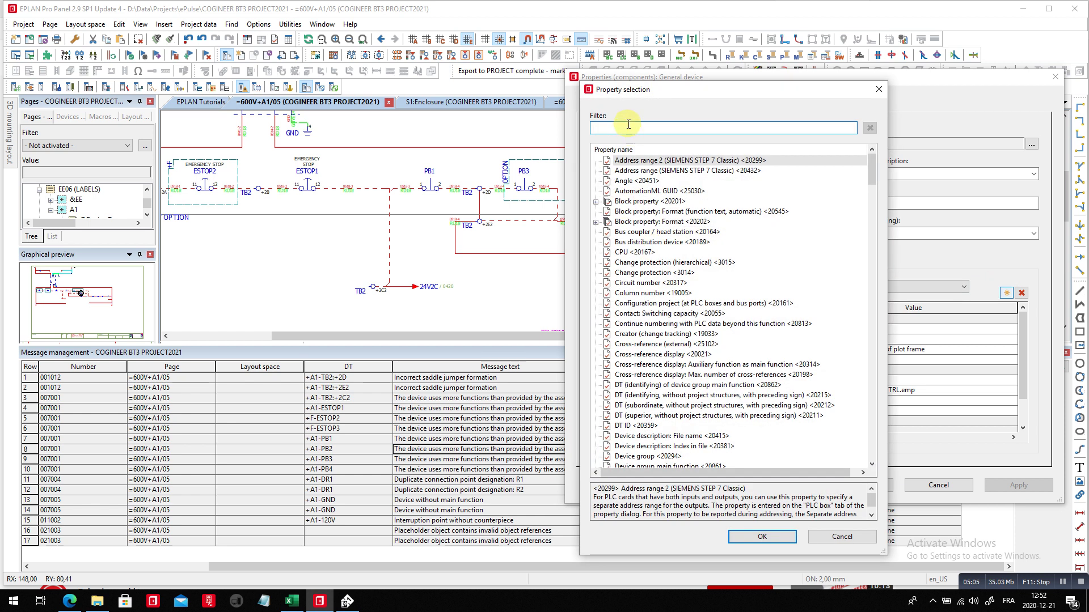
type("text")
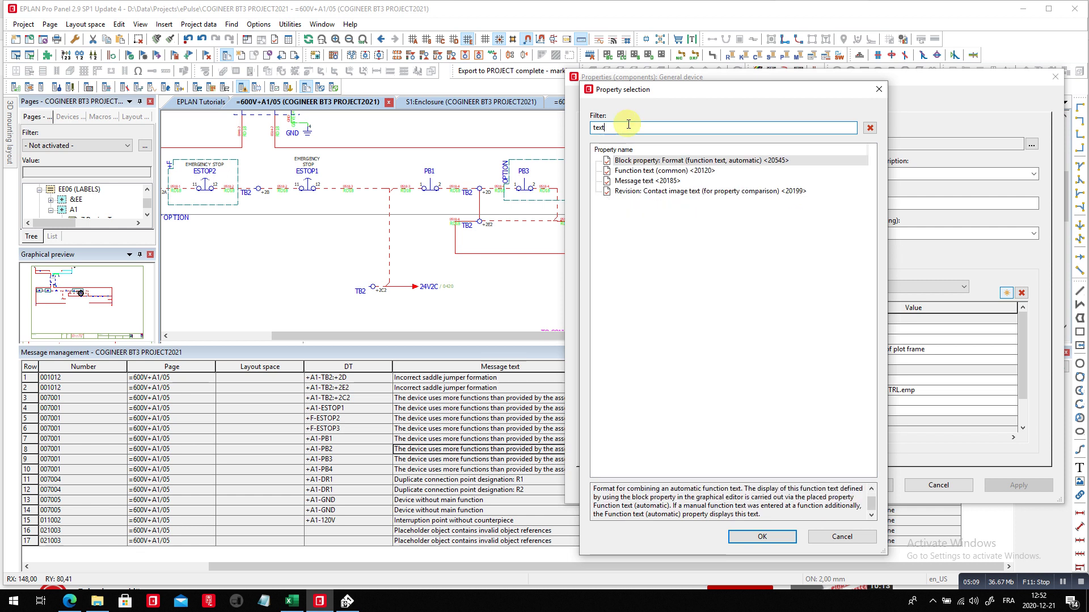
left_click(655, 181)
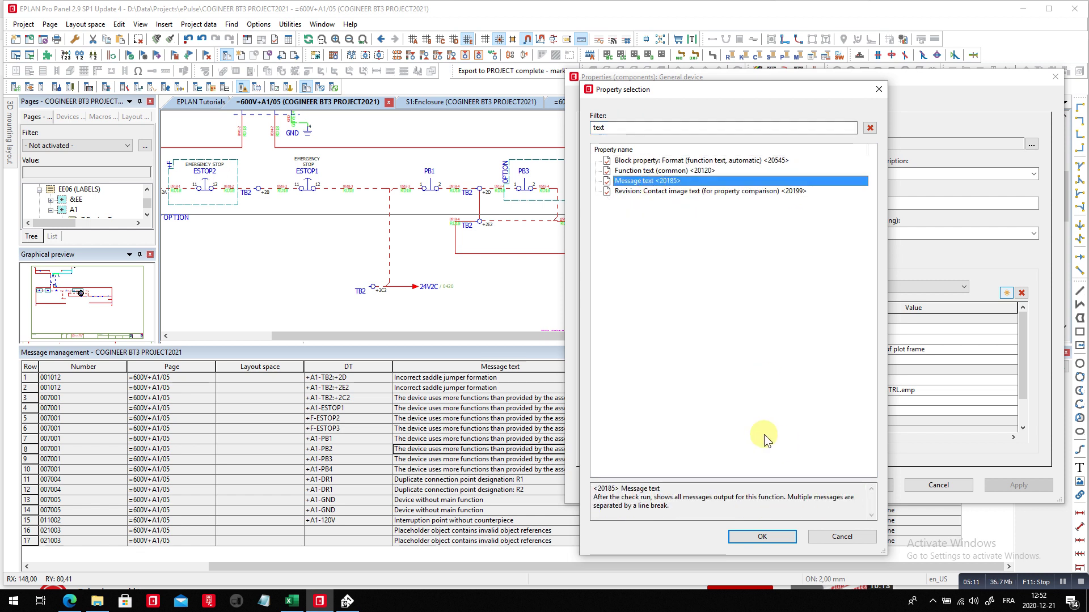
left_click(762, 537)
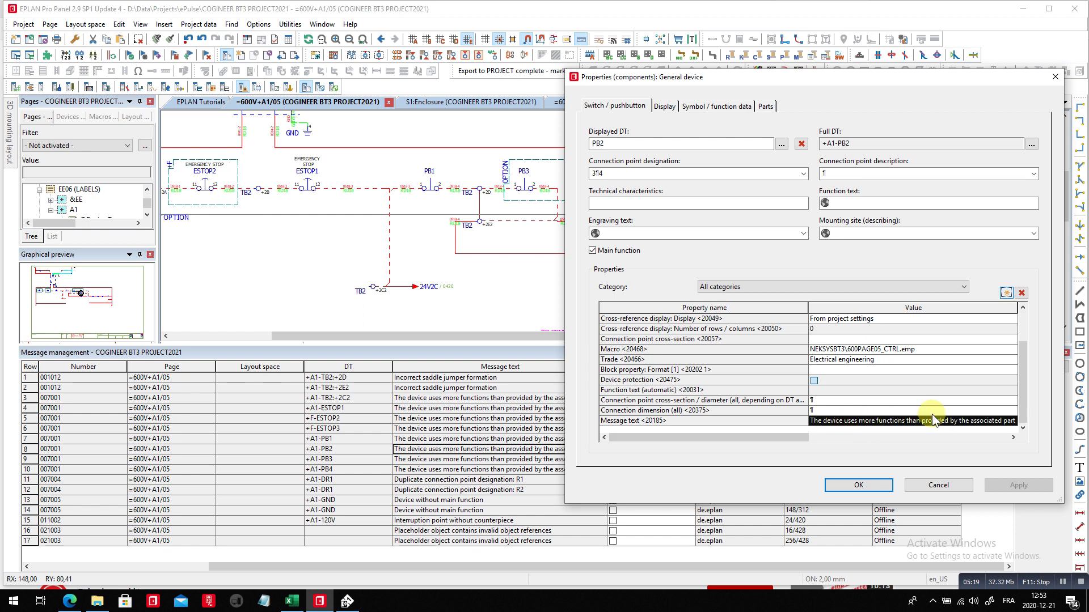
Add Message text <20185> to PB2's Display arrangement, adjust its Invisible format setting, and confirm.
left_click(661, 107)
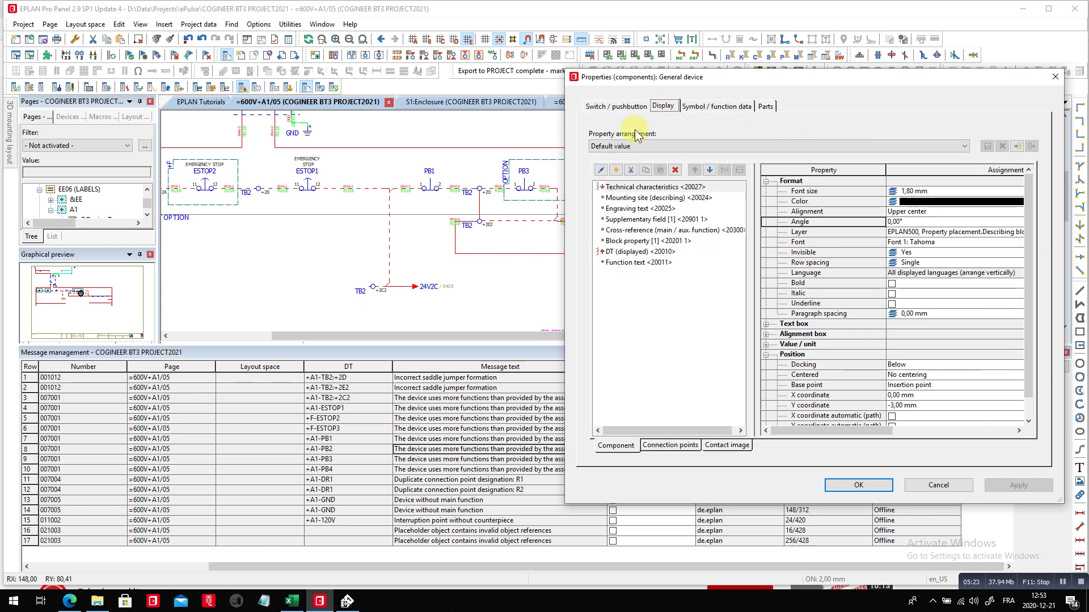
left_click(616, 171)
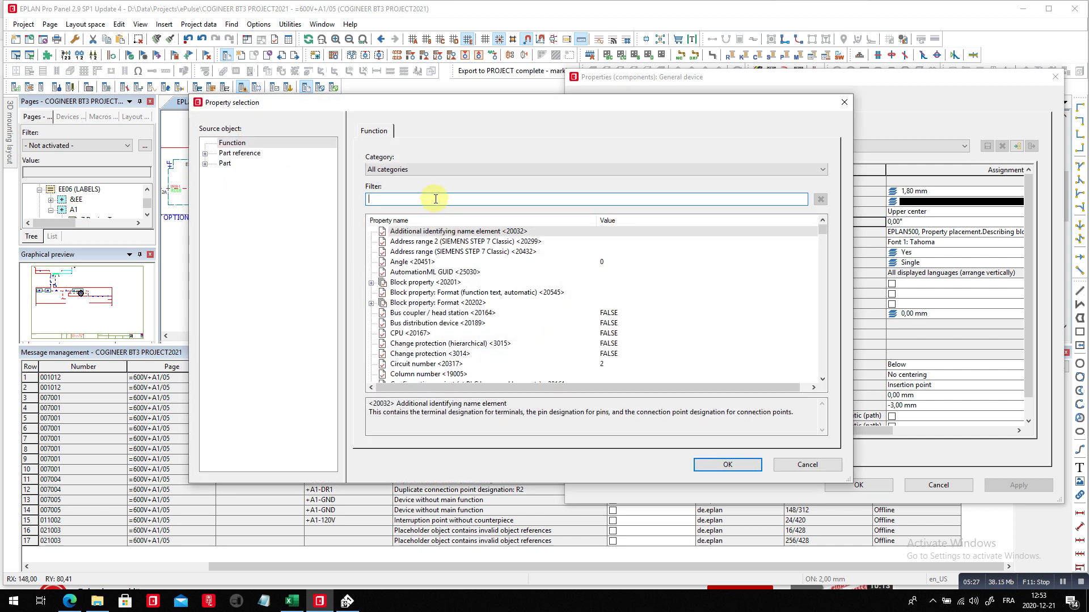
type("text")
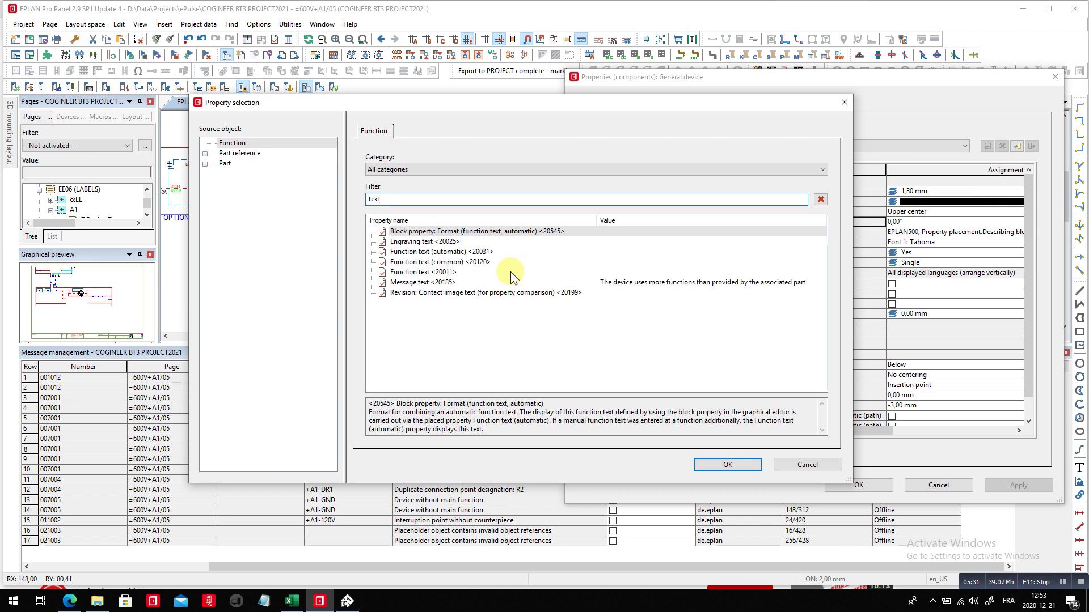
left_click(448, 282)
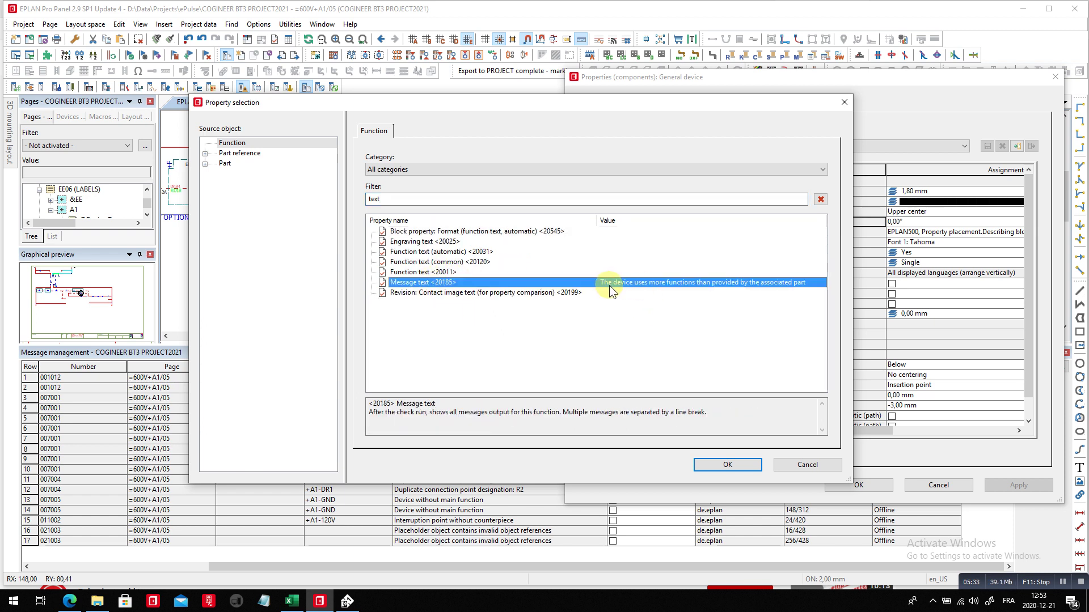
left_click(727, 465)
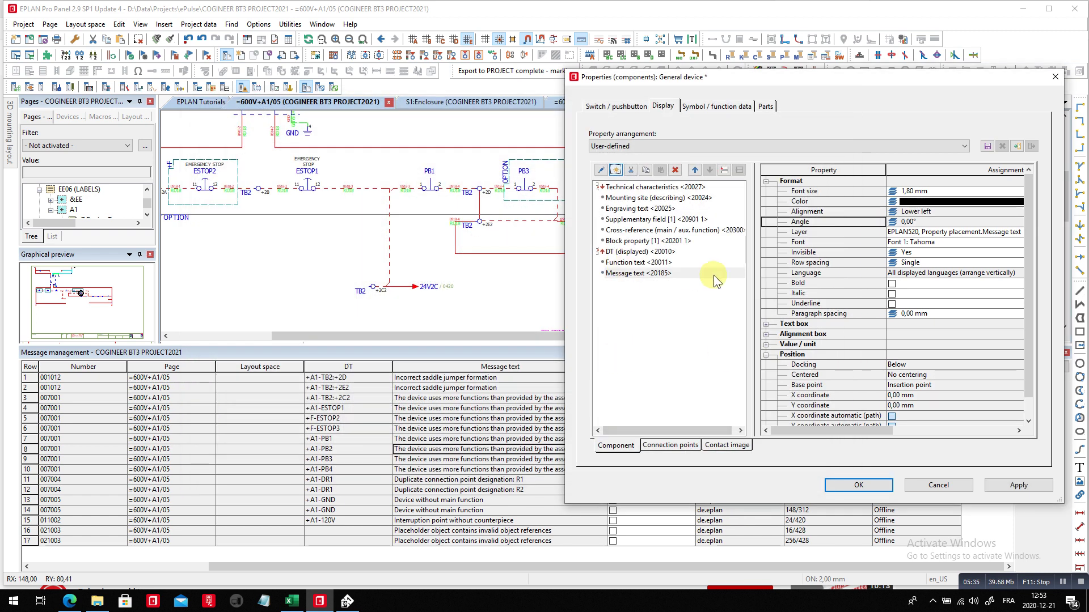
left_click(972, 252)
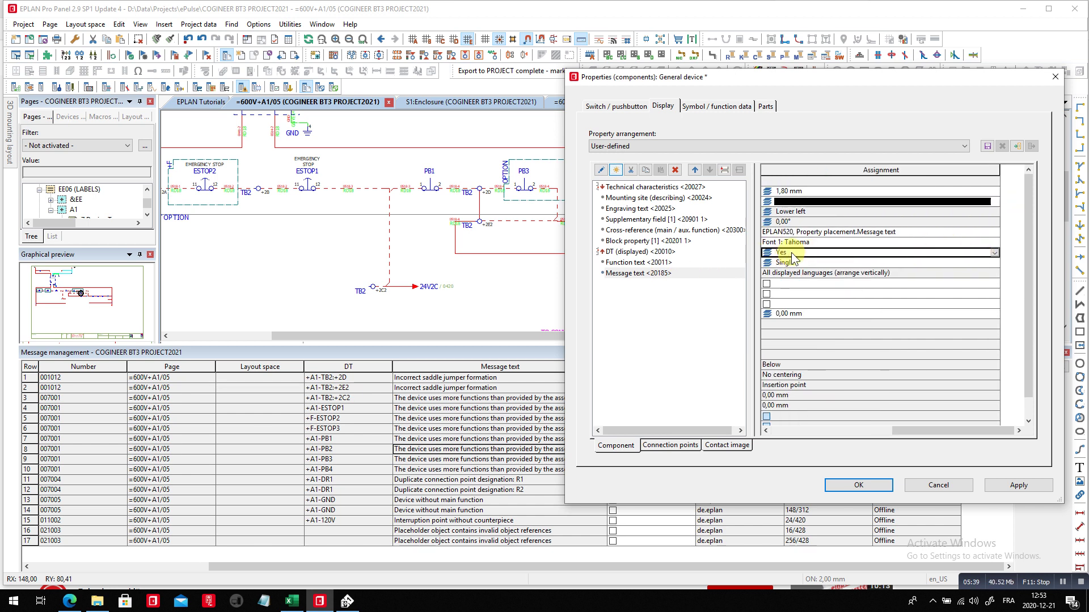
left_click(853, 485)
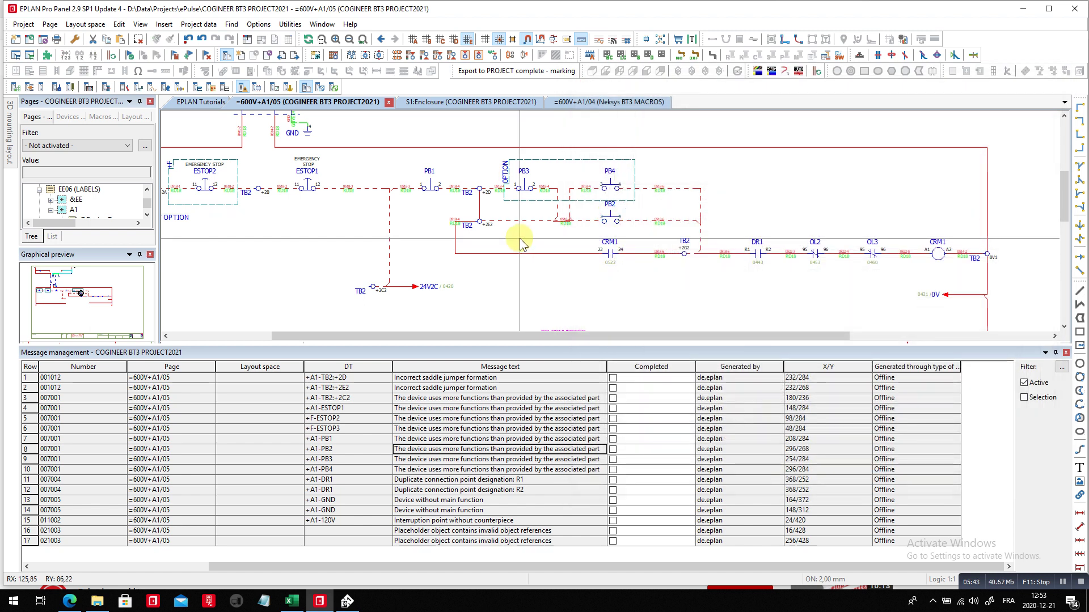
Zoom in on PB2, select its row 8 message and open help for message 007001 with F1.
scroll(607, 214, "up", 4)
left_click(619, 221)
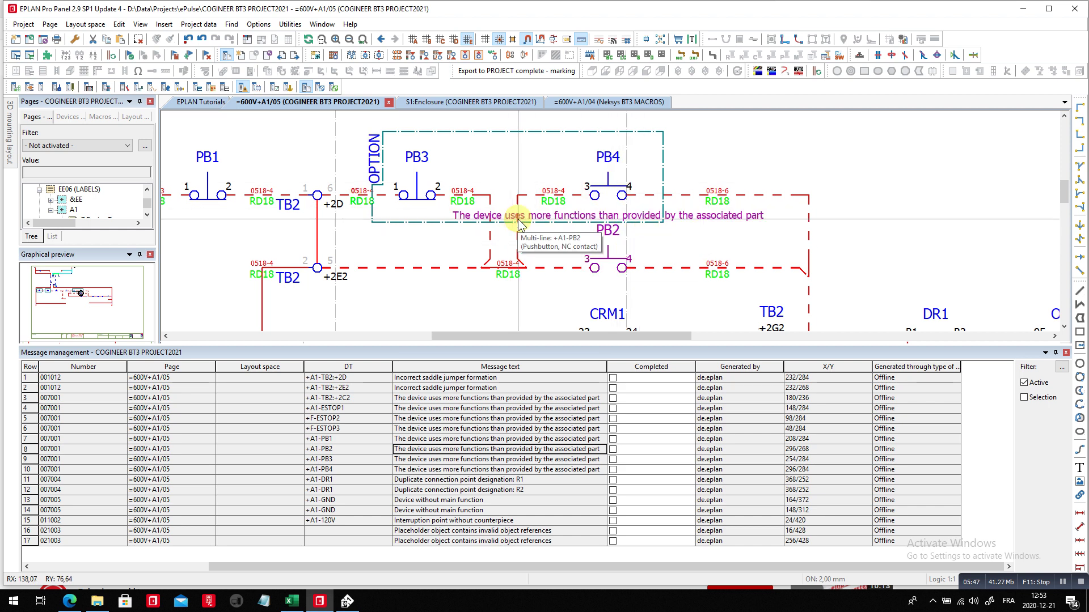
left_click(693, 247)
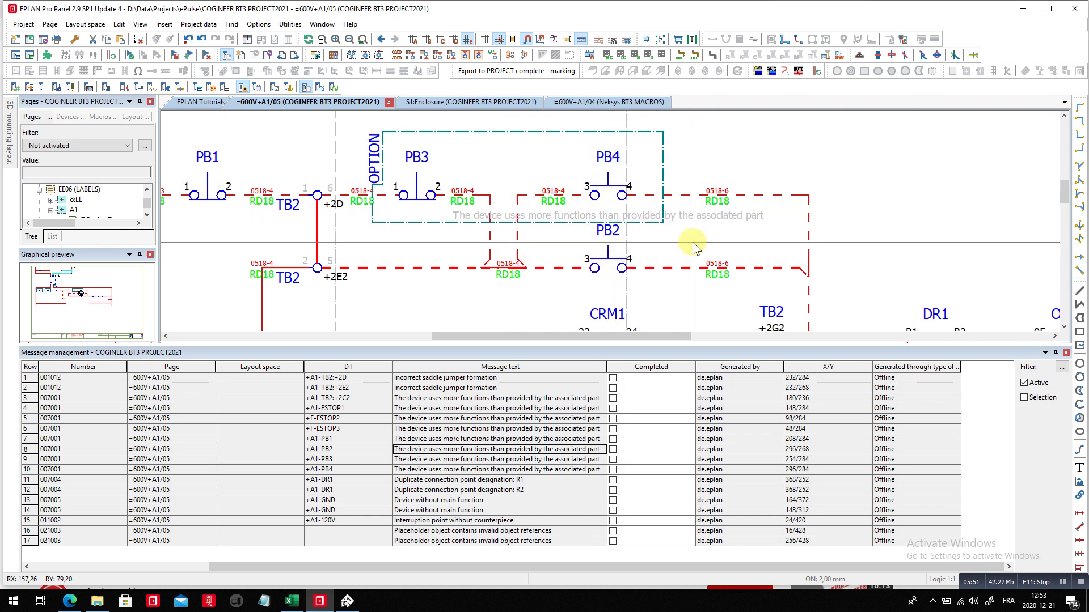
left_click(535, 451)
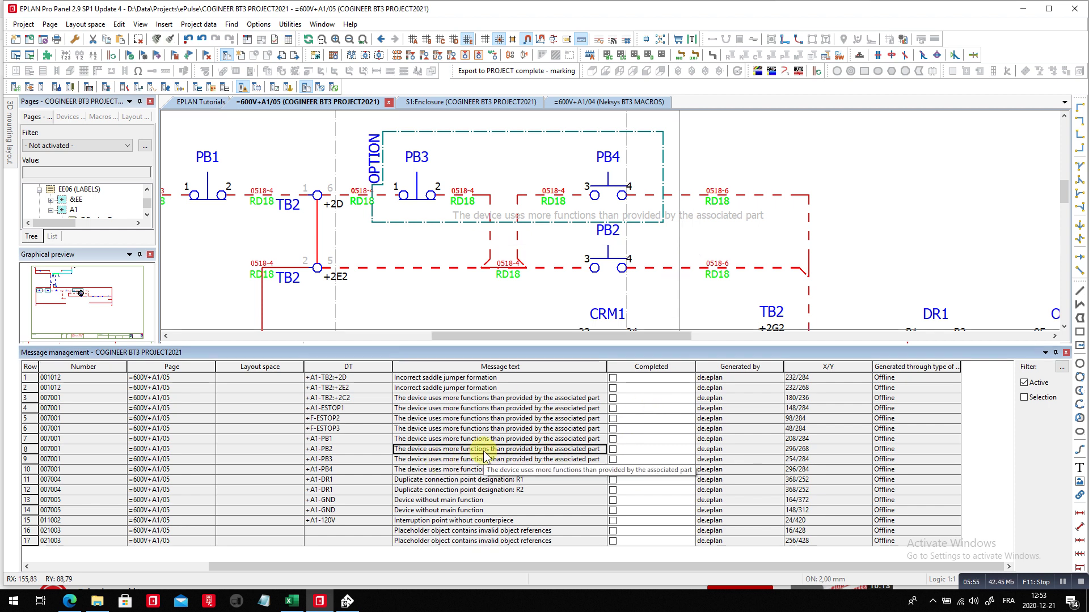
key("F1")
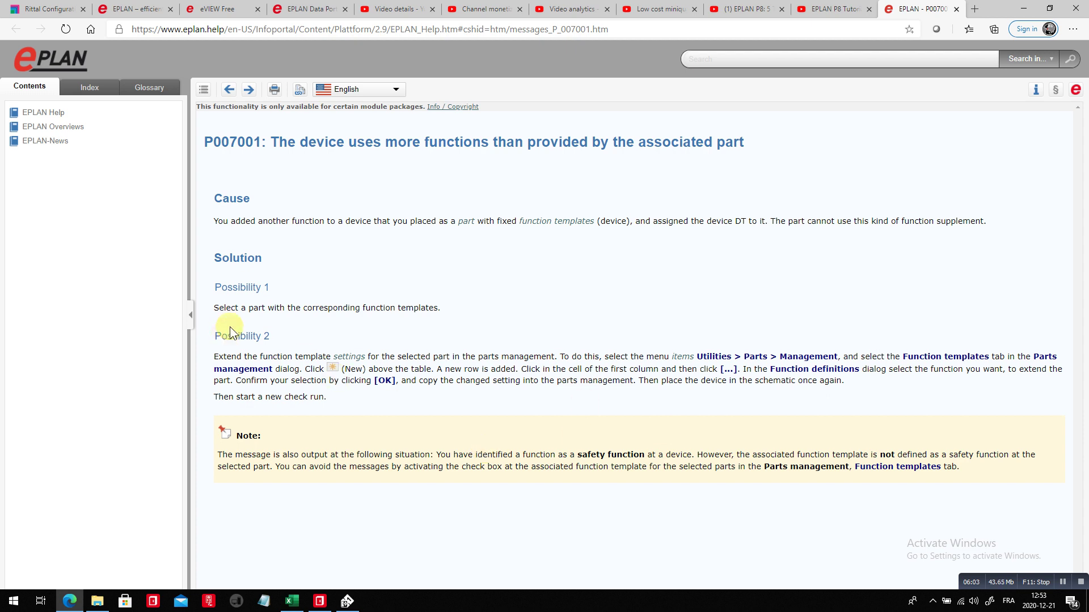
Highlight the Possibility 1 and Possibility 2 solutions for P007001, then switch back to EPLAN.
left_click_drag(217, 287, 271, 290)
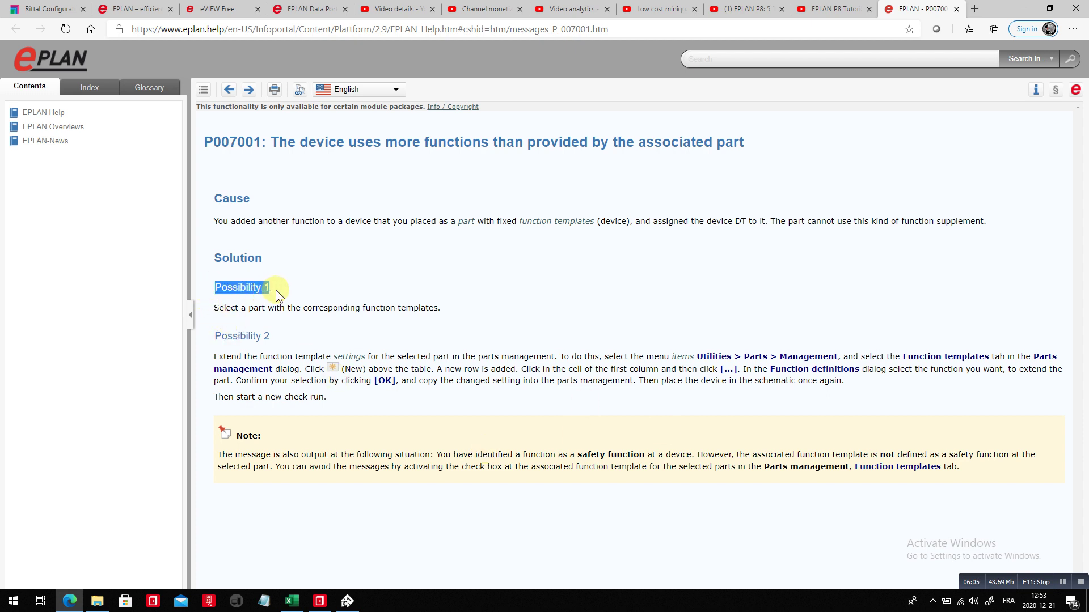
left_click(220, 336)
left_click_drag(220, 338, 291, 342)
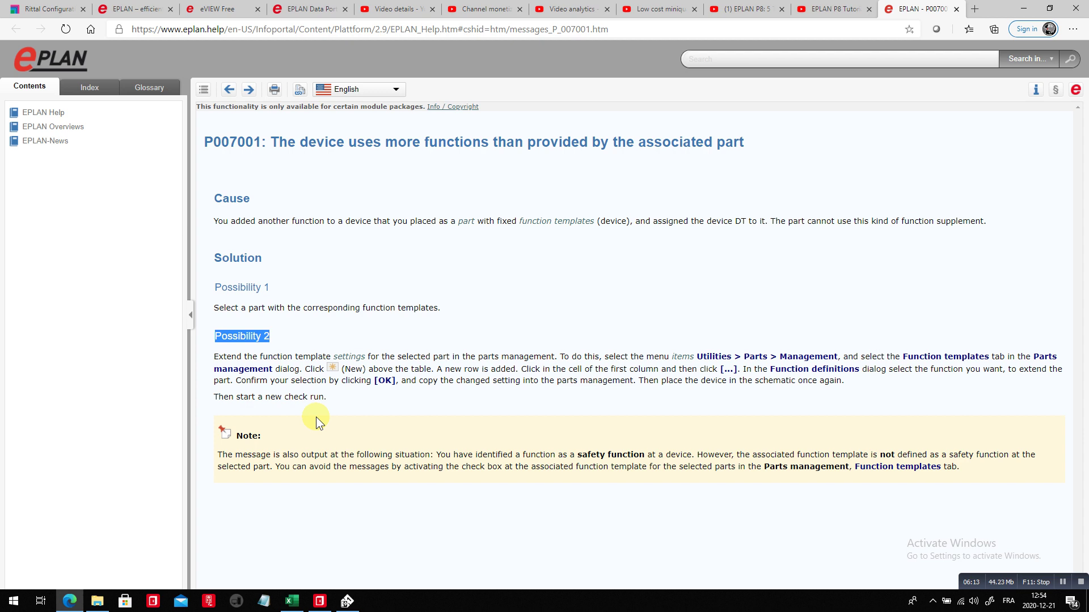
key("alt+Tab")
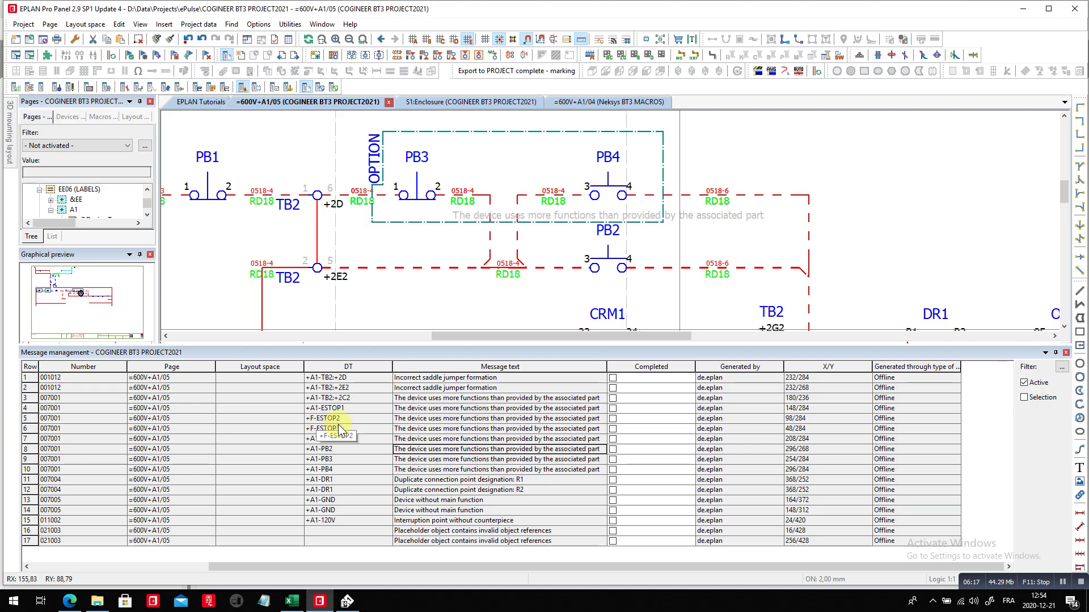
Close Message management and open cable diagram page =EE07_08+CBL_KBL&EE/2 in overall view.
left_click(1066, 353)
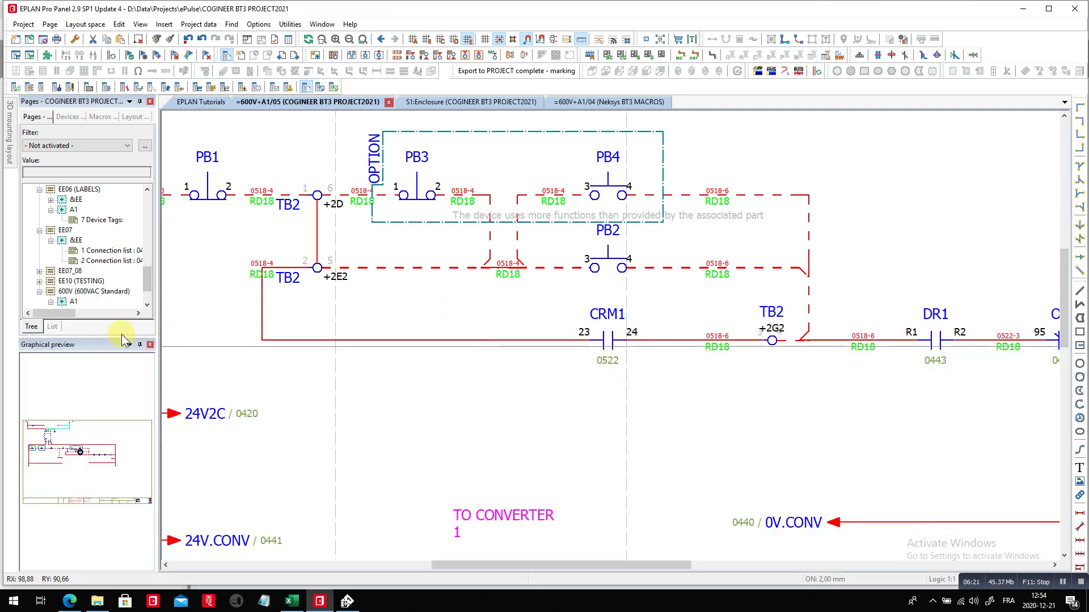
left_click_drag(122, 338, 115, 462)
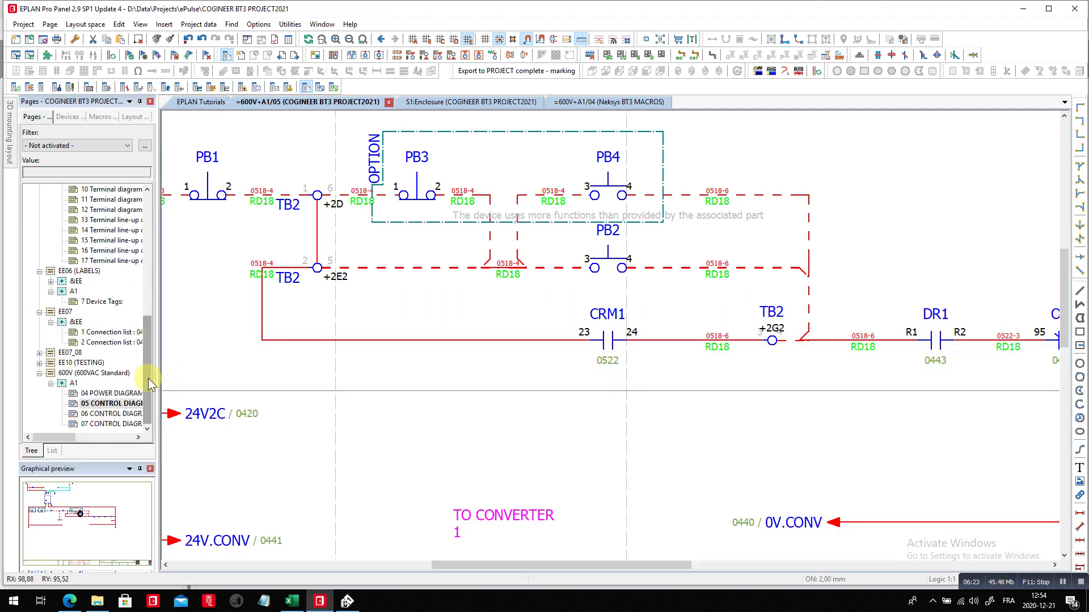
double_click(90, 363)
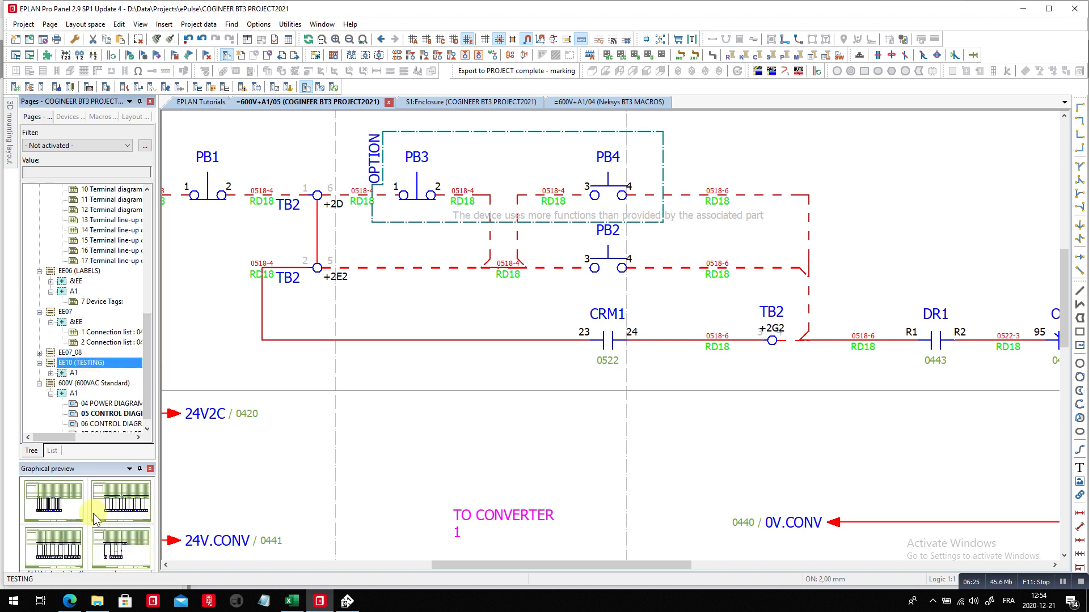
double_click(71, 353)
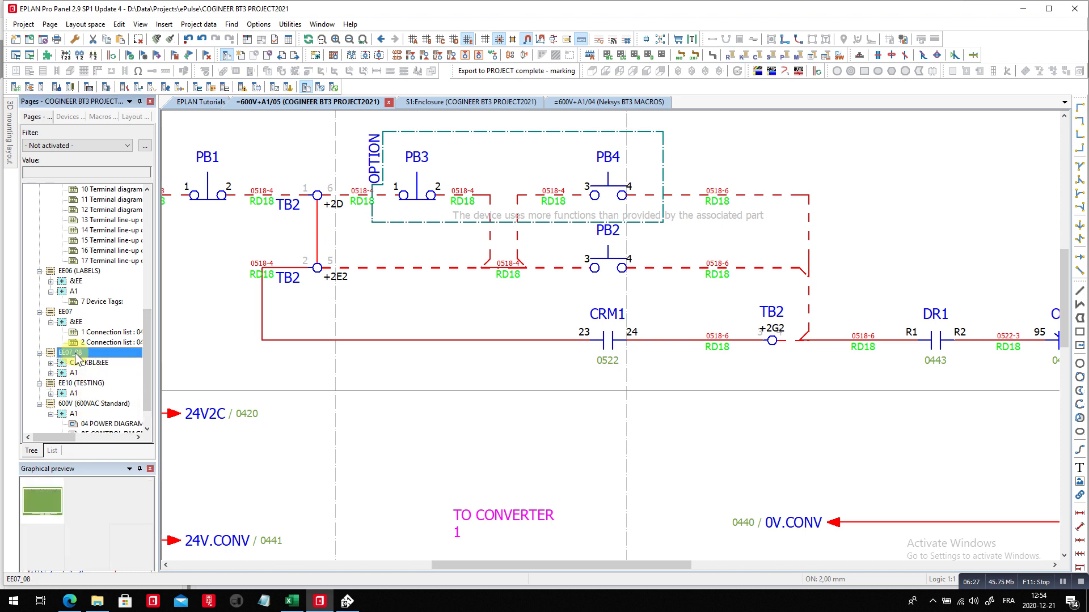
left_click(92, 362)
double_click(118, 532)
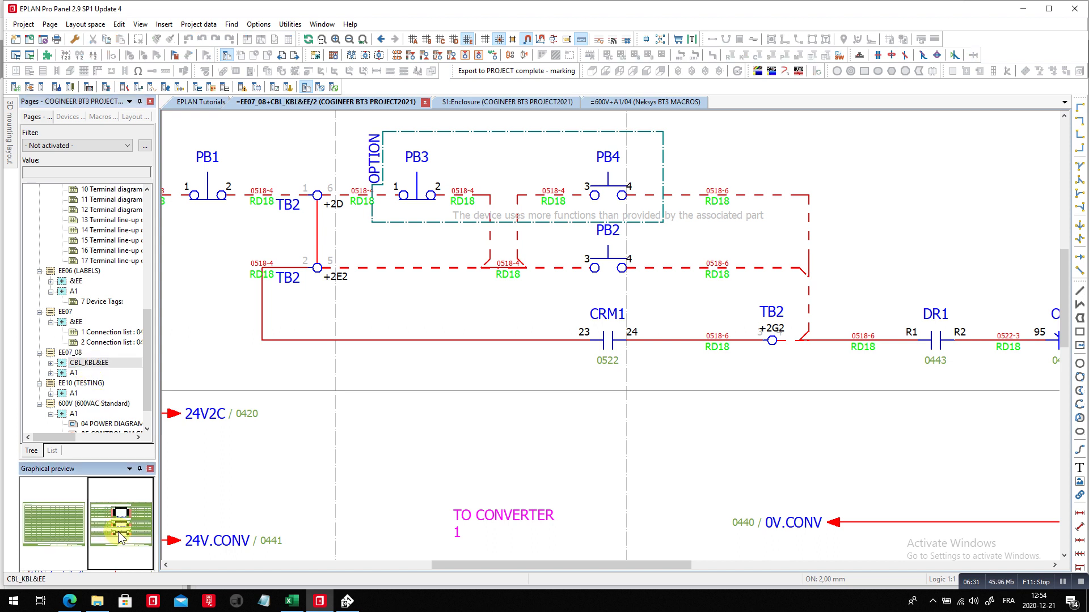
left_click(363, 39)
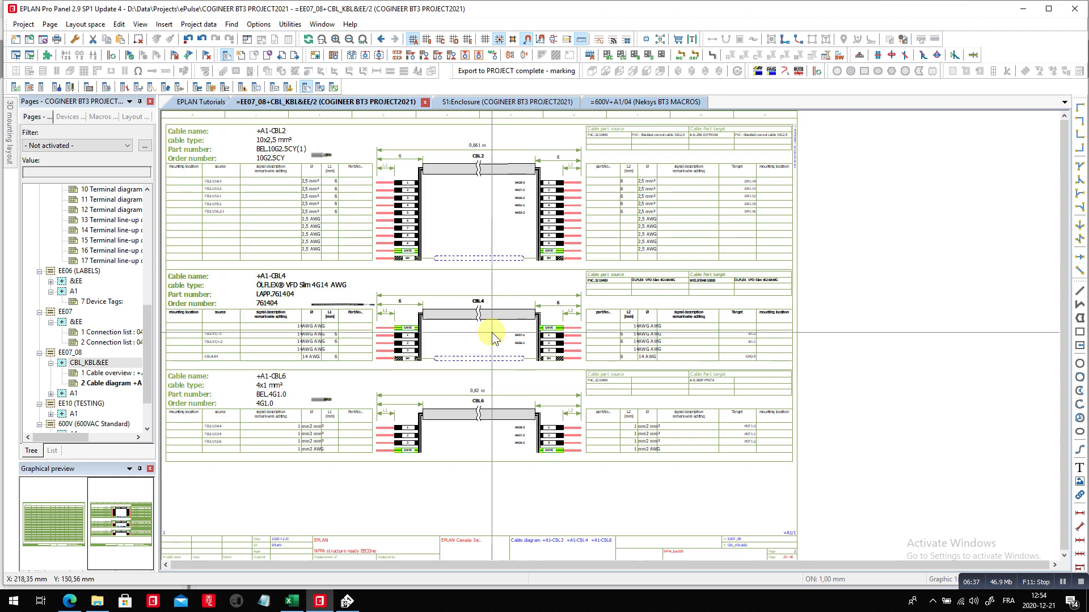
Jump from CBL2 to page =600V+A1/04 and open the CBL2 shield's Shield properties tab.
double_click(480, 156)
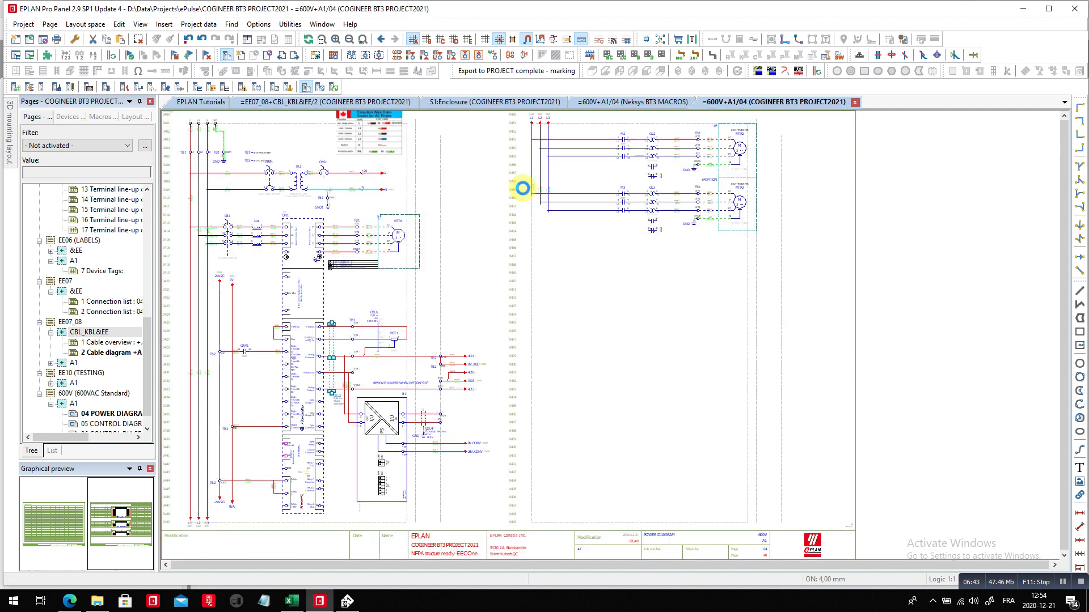
scroll(340, 352, "up", 2)
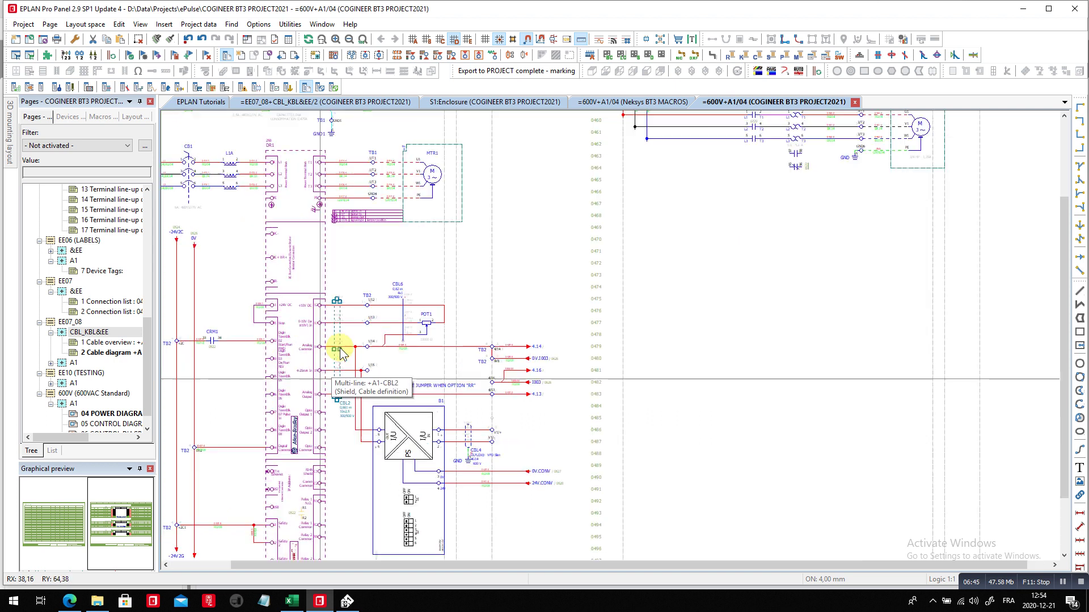
scroll(340, 352, "up", 3)
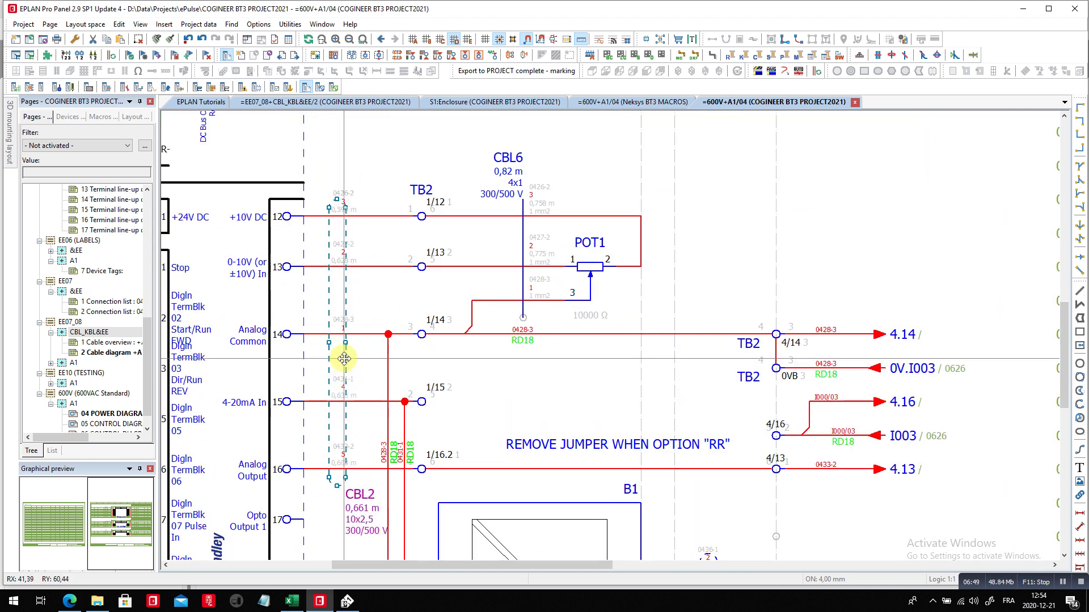
left_click(346, 359)
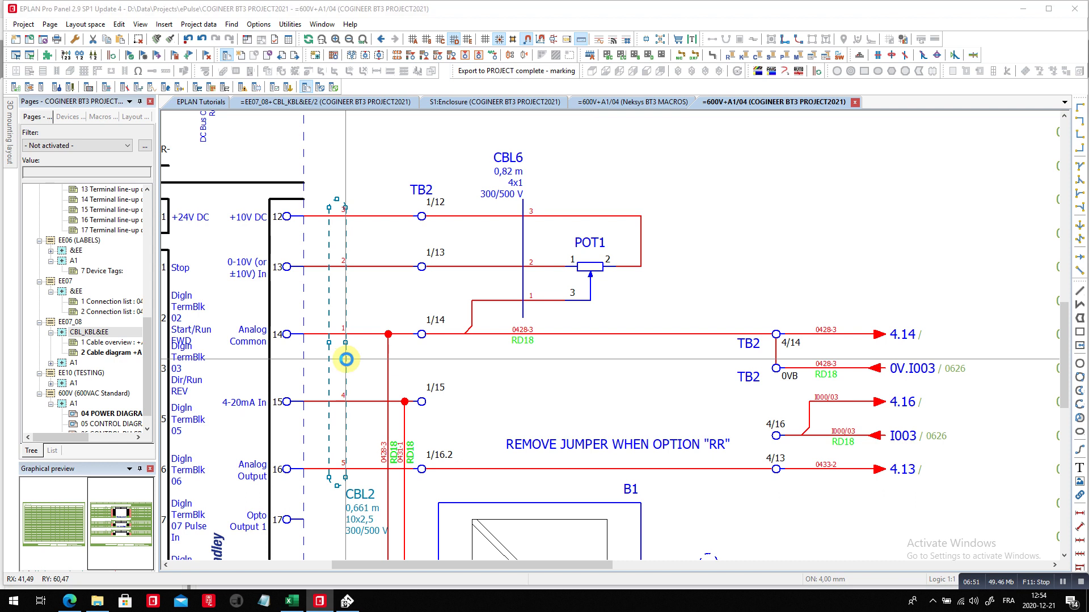
double_click(346, 359)
left_click(593, 106)
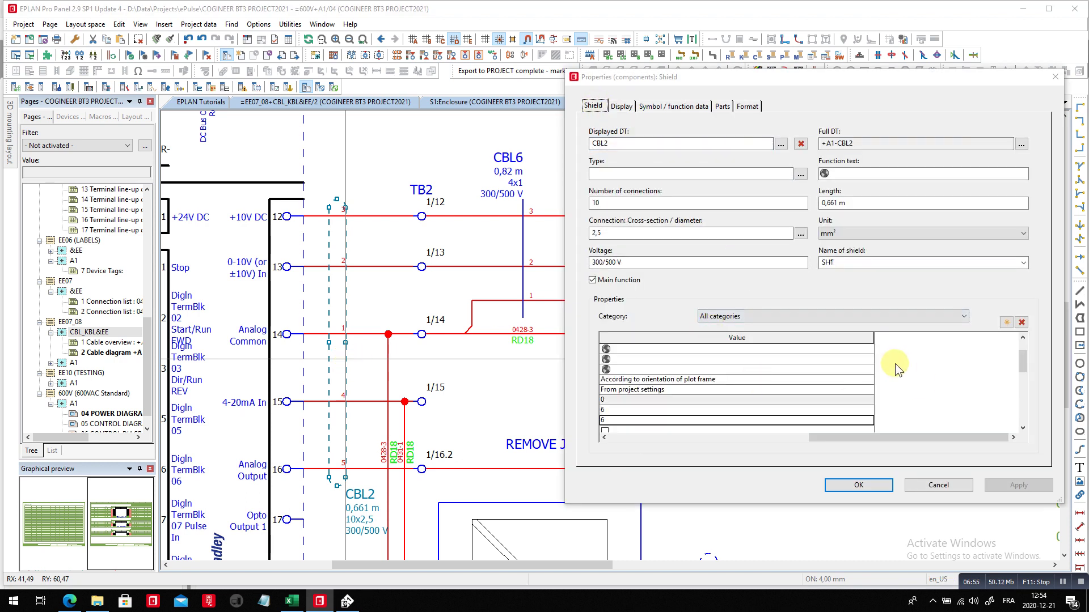
Tick then untick No output to cable diagram for CBL2's shield, and close with OK.
left_click_drag(875, 337, 770, 340)
left_click(719, 438)
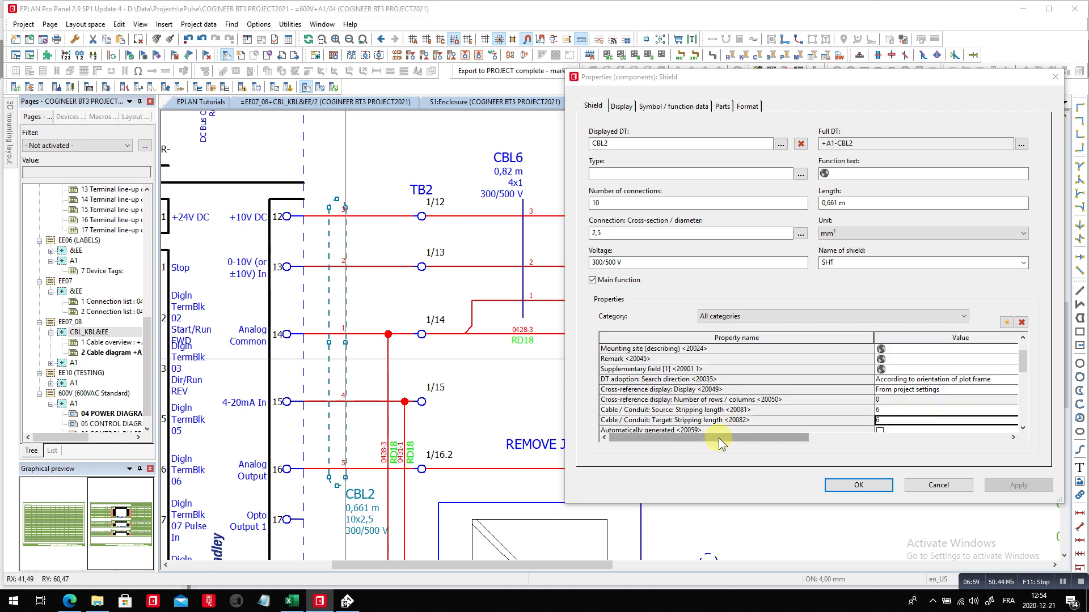
scroll(745, 416, "down", 3)
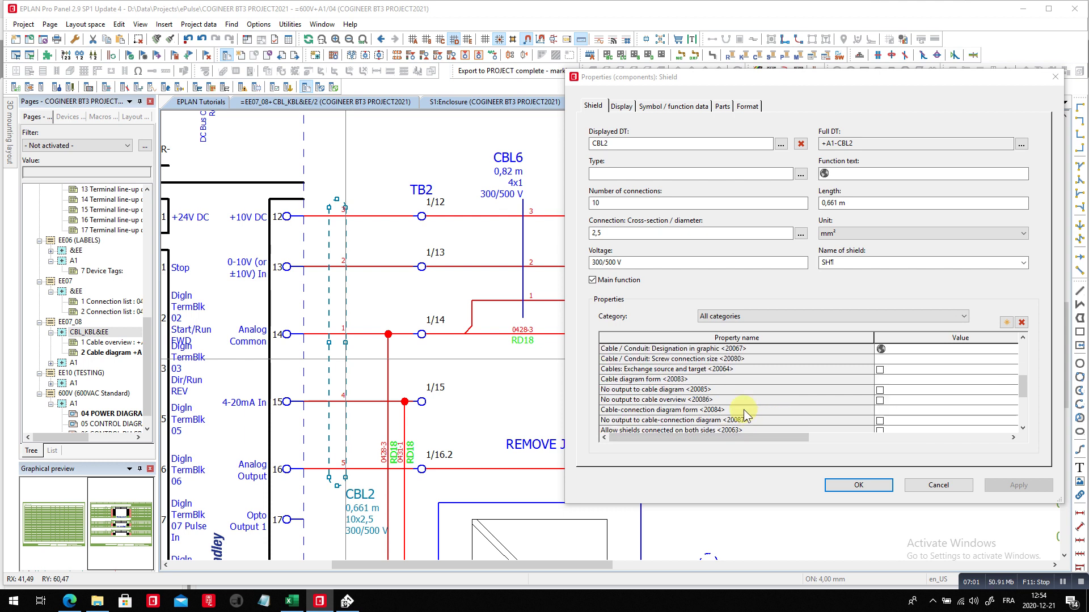
left_click(684, 391)
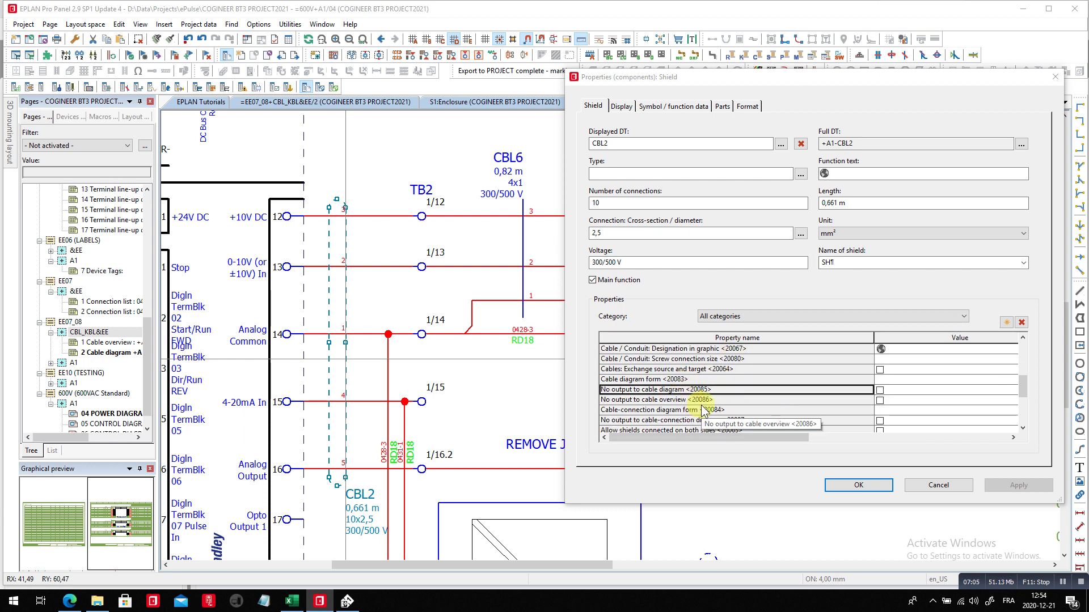
left_click(880, 390)
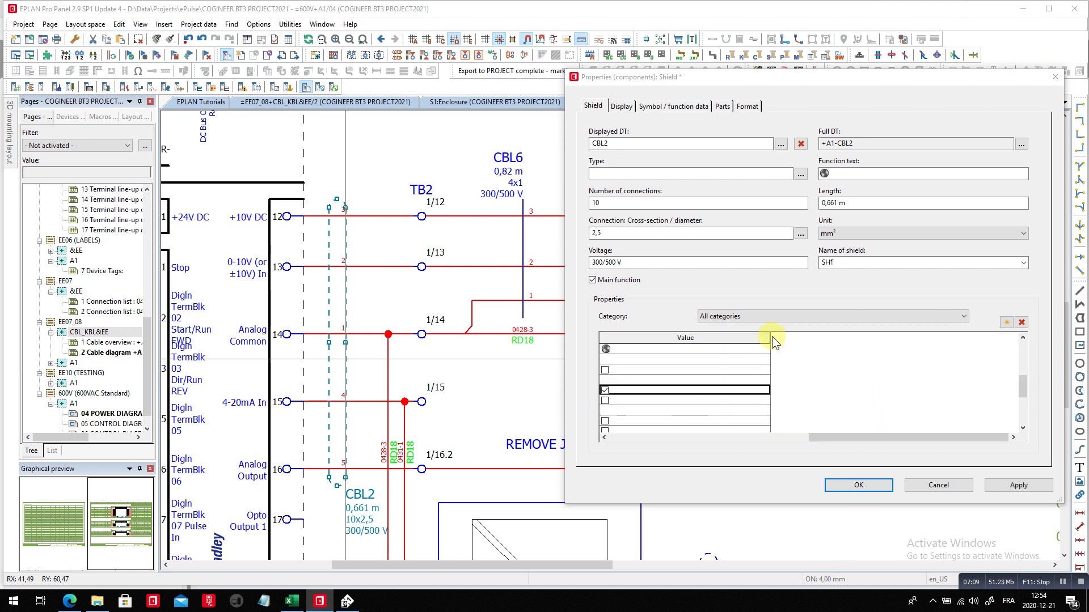
left_click_drag(770, 338, 663, 338)
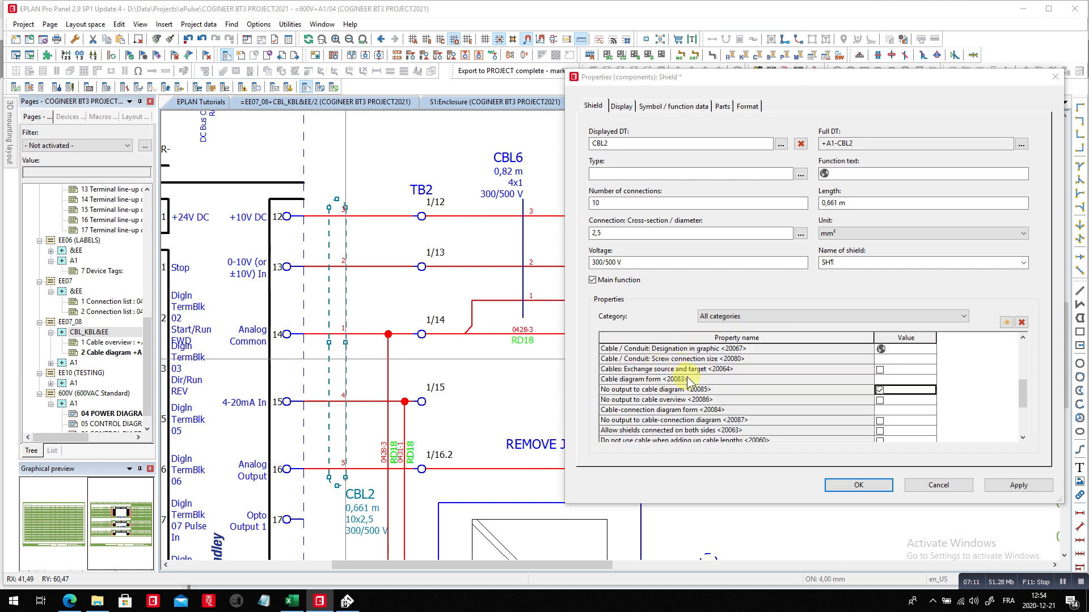
left_click(879, 390)
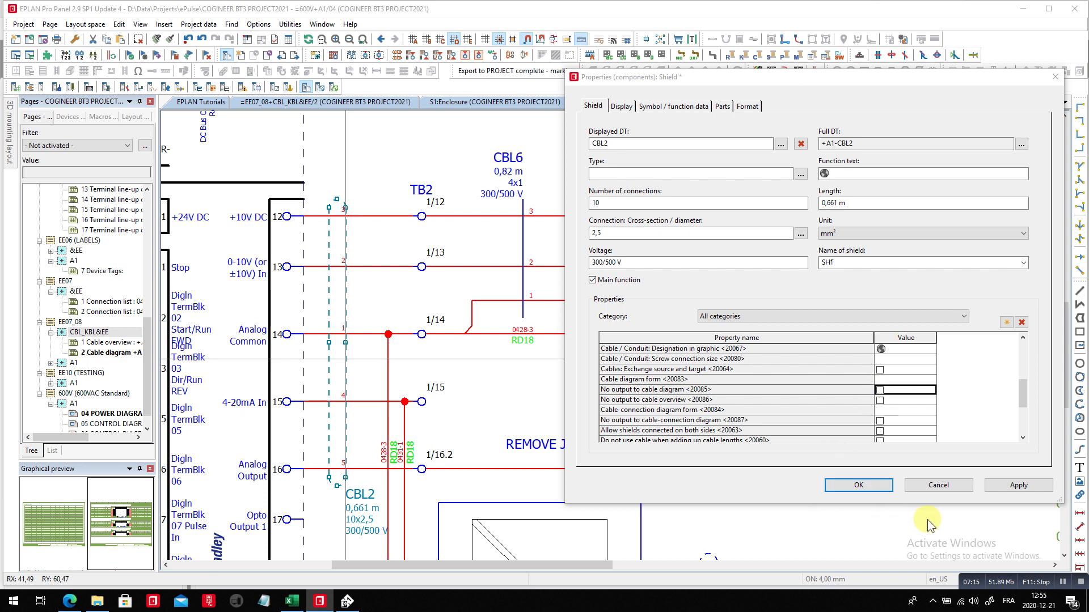
left_click(709, 400)
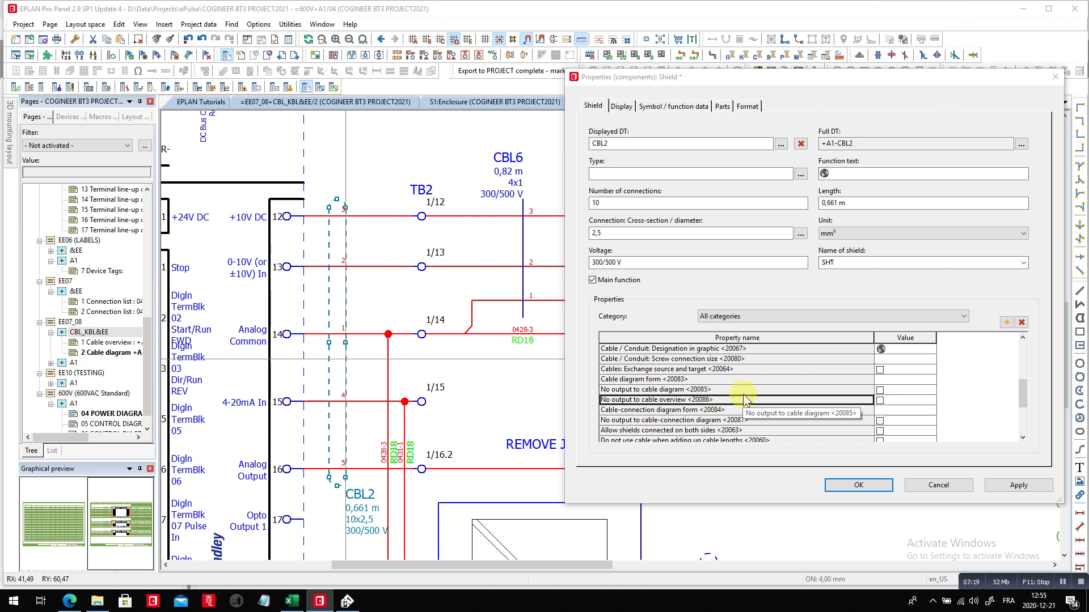
left_click(859, 485)
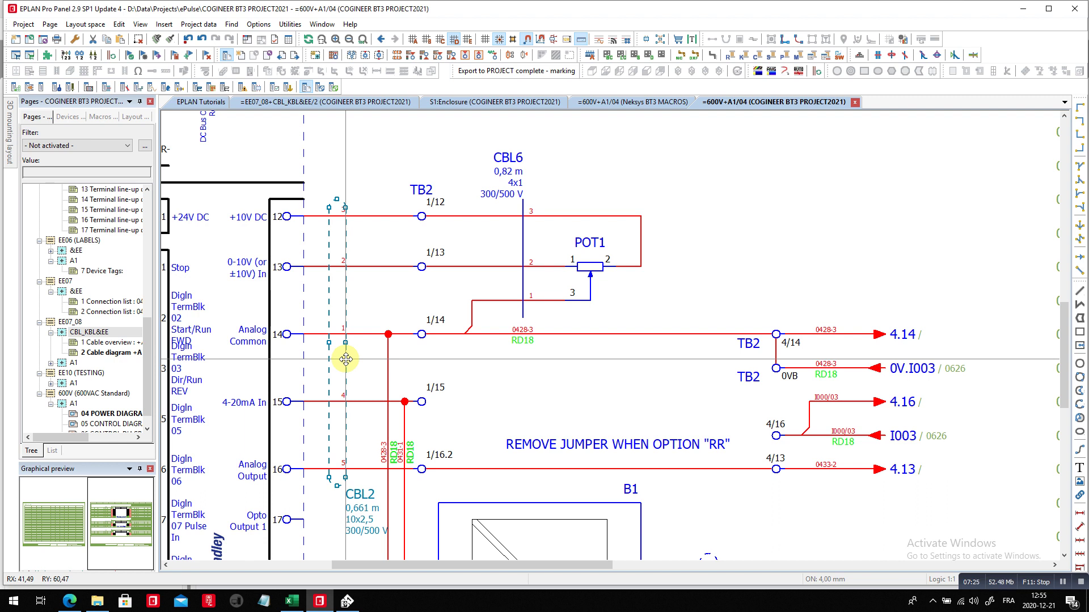
Select terminal TB2 1/12 and open the Terminal strips navigator from Project data.
left_click(422, 216)
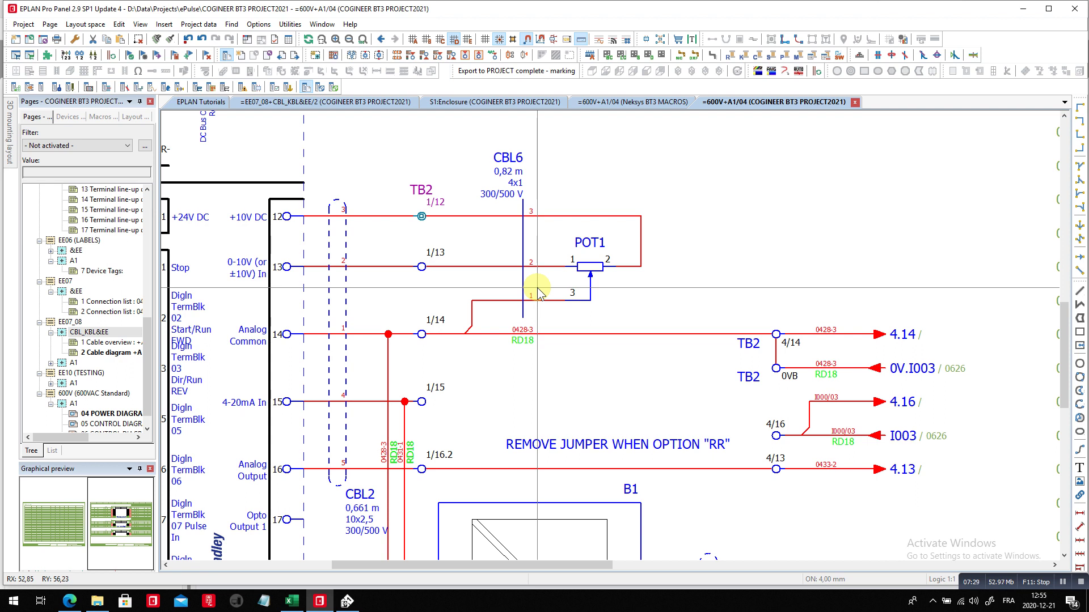
left_click(199, 24)
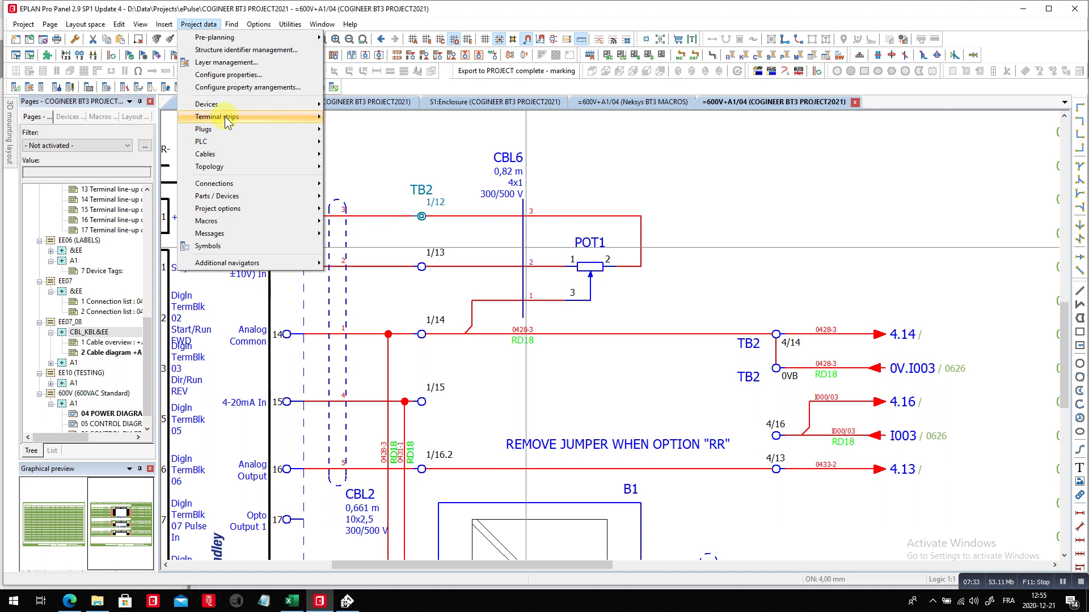
mouse_move(219, 117)
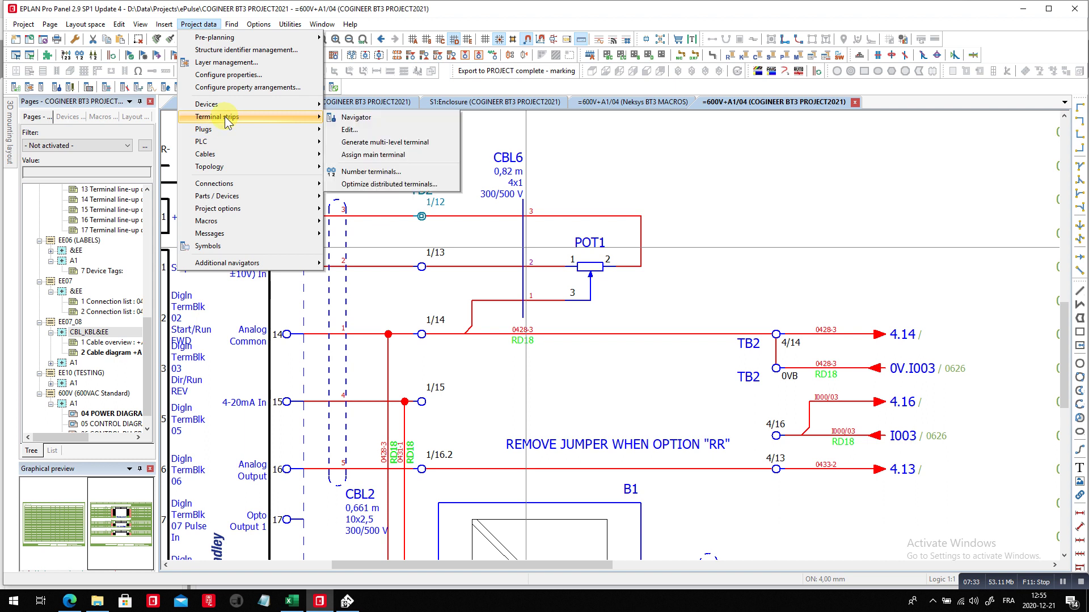
left_click(353, 117)
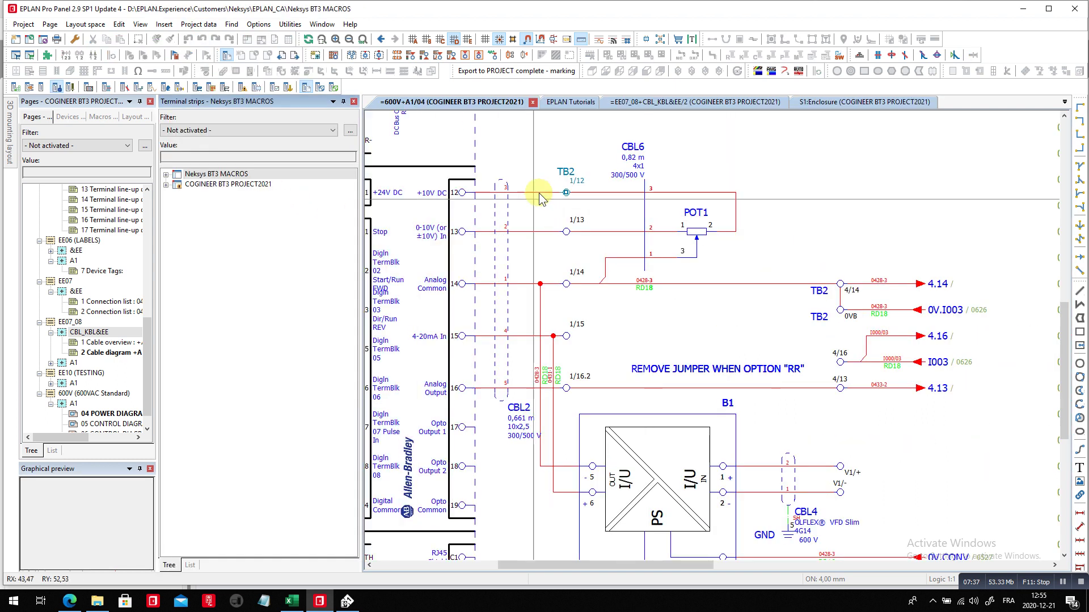
Synchronize the navigator to terminal 1/12 and select TB2's Terminal strip definition entry.
right_click(567, 179)
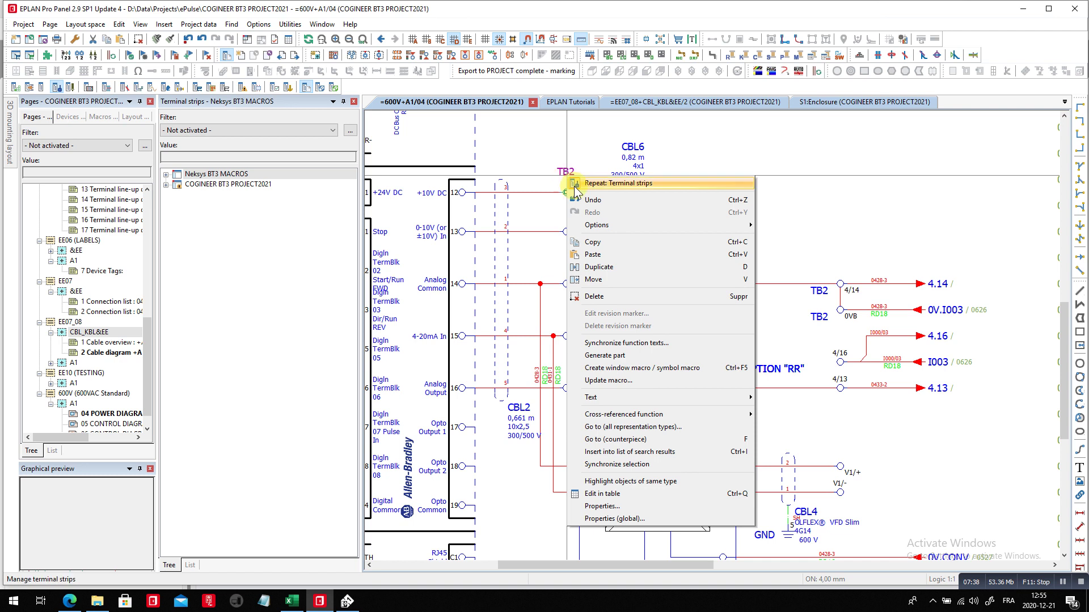
left_click(624, 465)
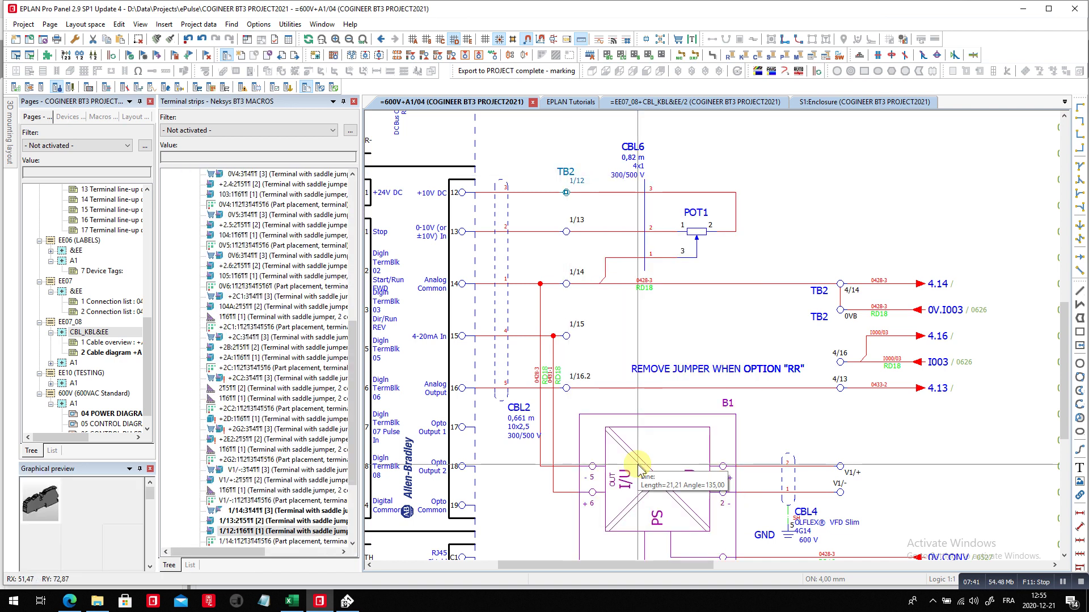
left_click_drag(355, 366, 389, 228)
left_click(281, 216)
Open TB2's terminal strip definition, review the Terminal diagram form list, and close without choosing one.
double_click(279, 215)
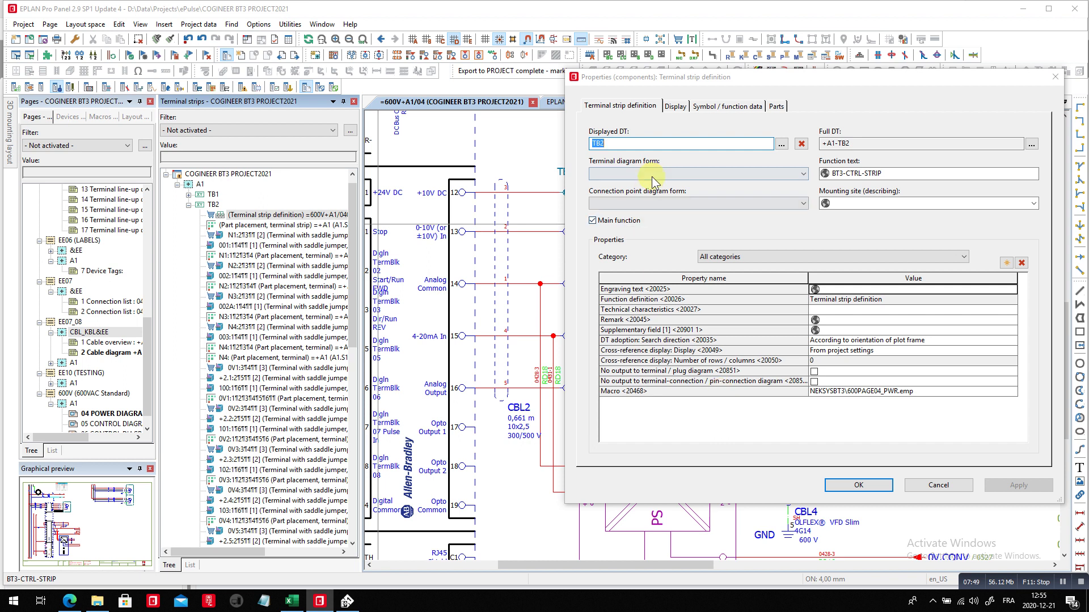
left_click(651, 174)
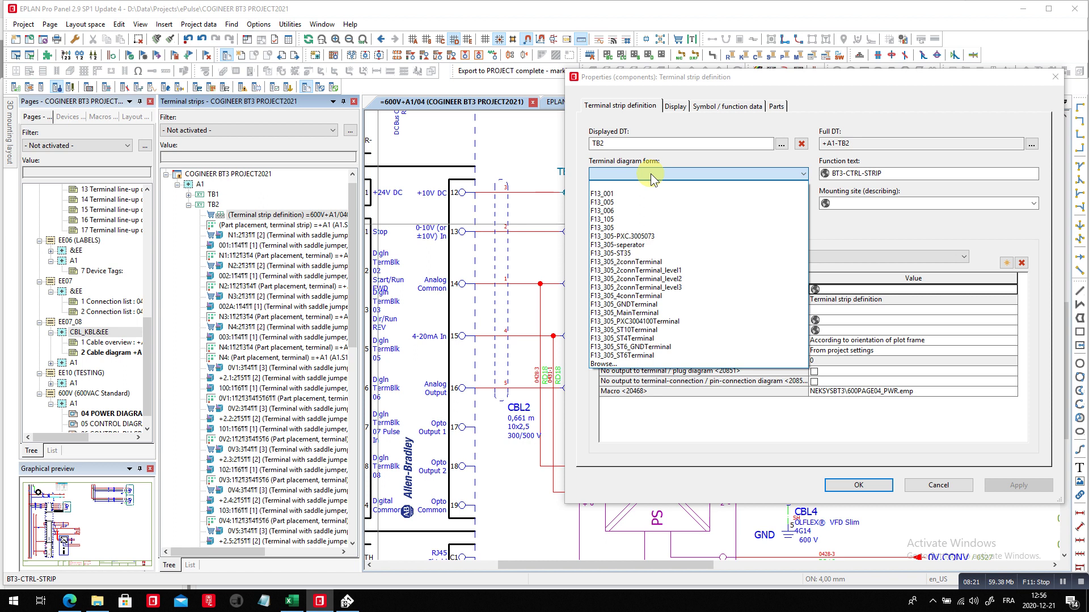
left_click(808, 81)
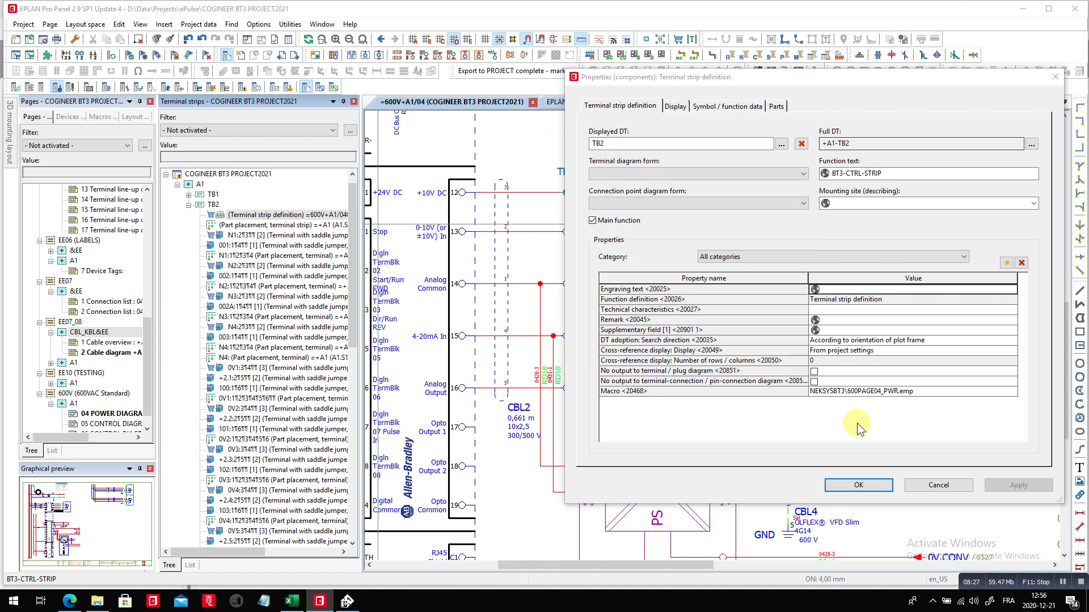
left_click(858, 484)
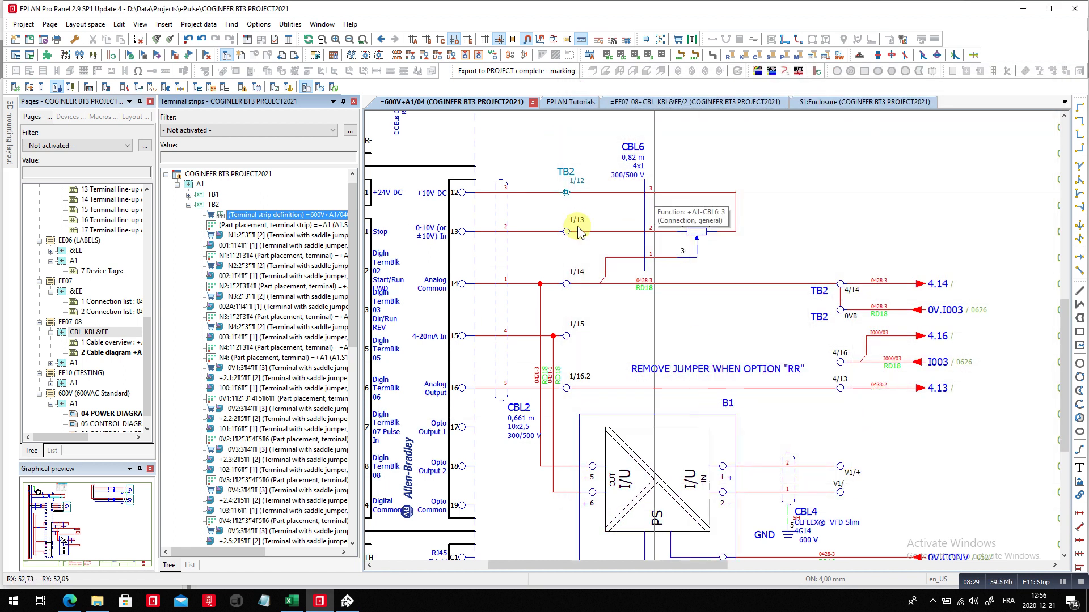
Fit the whole schematic page in view and close the Terminal strips navigator.
scroll(533, 255, "down", 5)
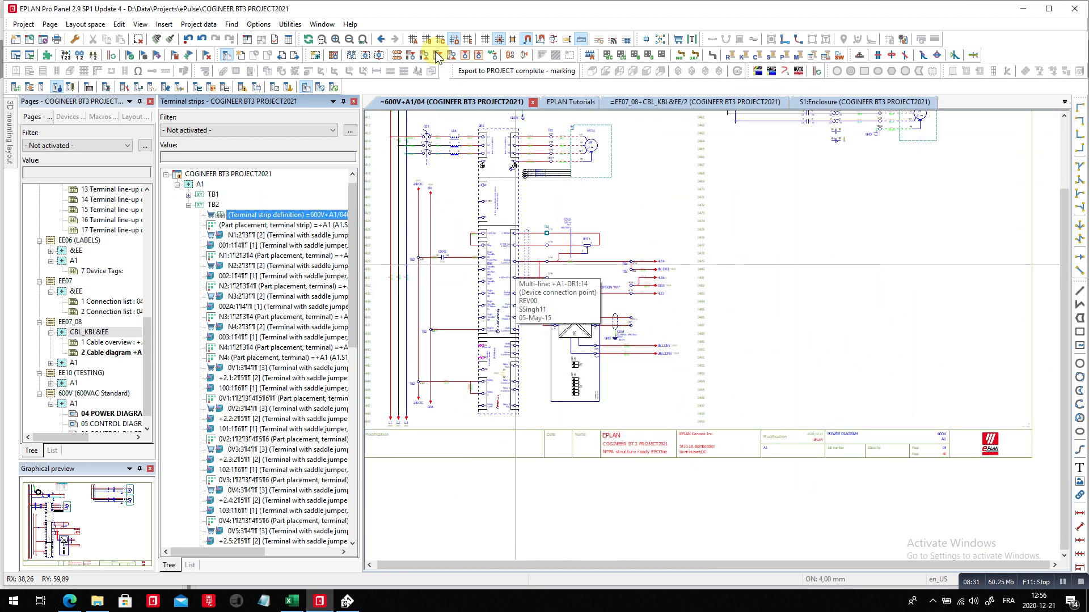
left_click(363, 39)
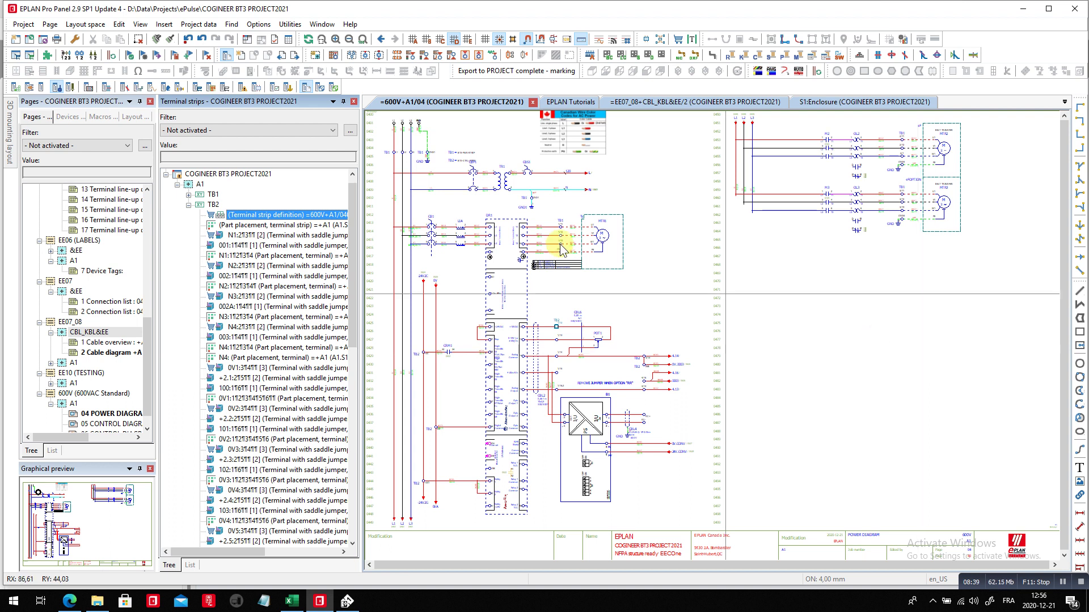
left_click(334, 55)
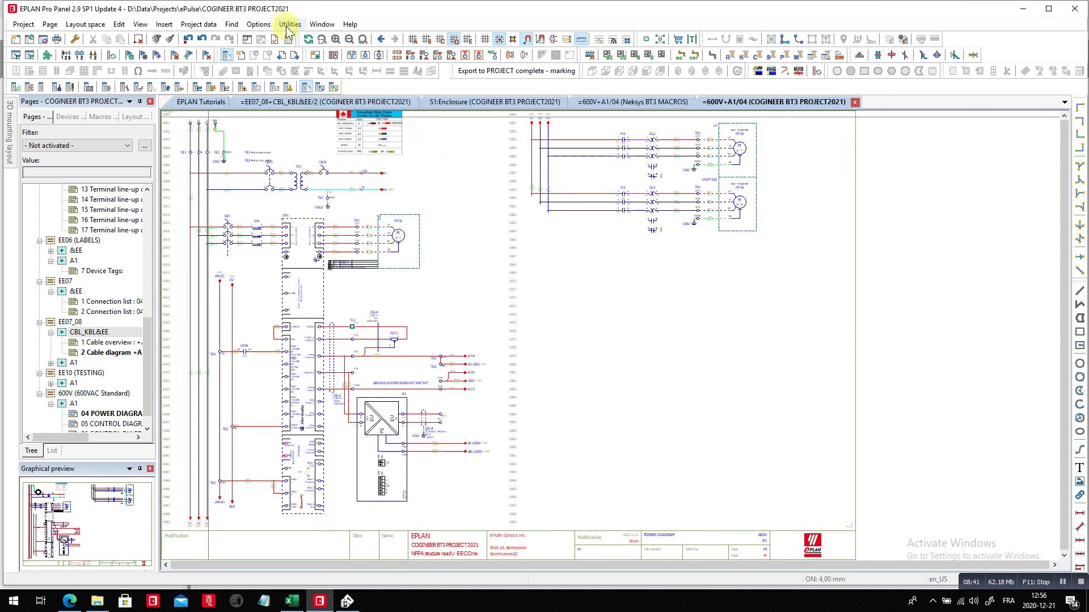
Start Utilities > Reports > Generate for project COGINEER BT3 PROJECT2021.
left_click(290, 24)
mouse_move(308, 41)
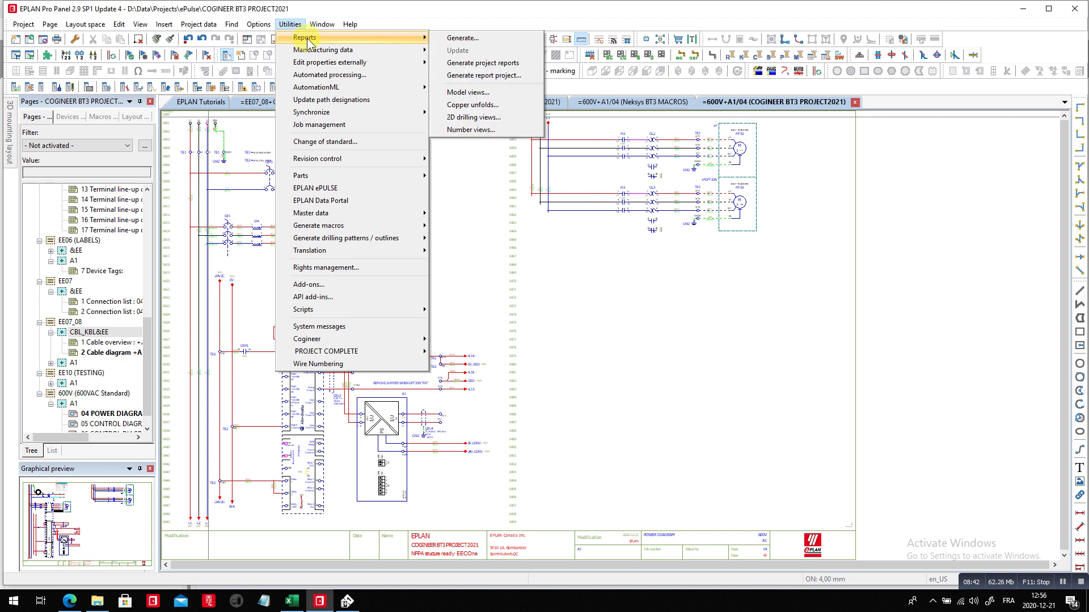
left_click(485, 37)
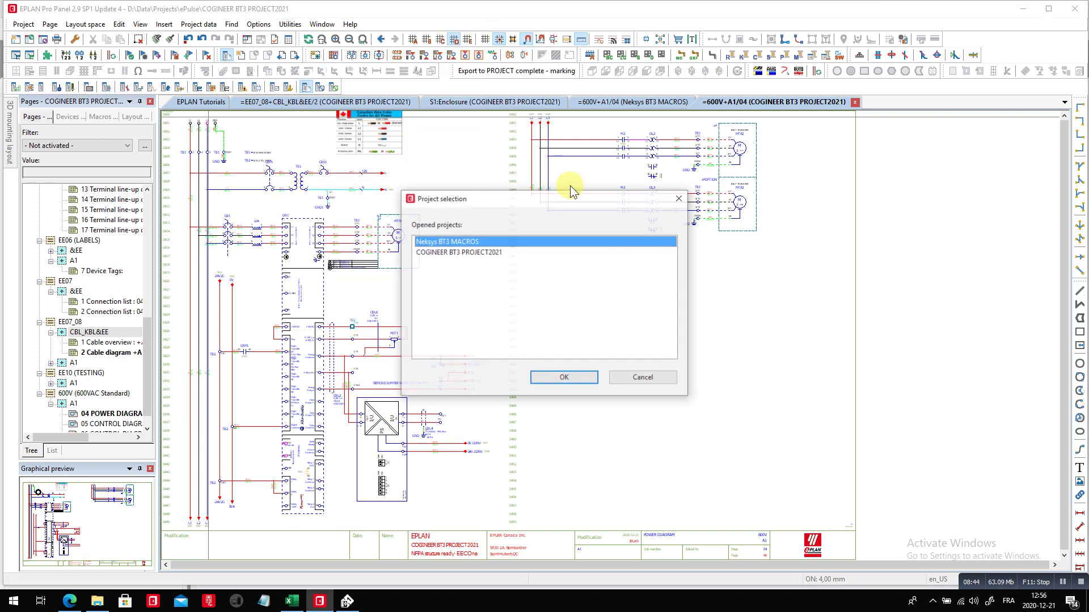
left_click(469, 253)
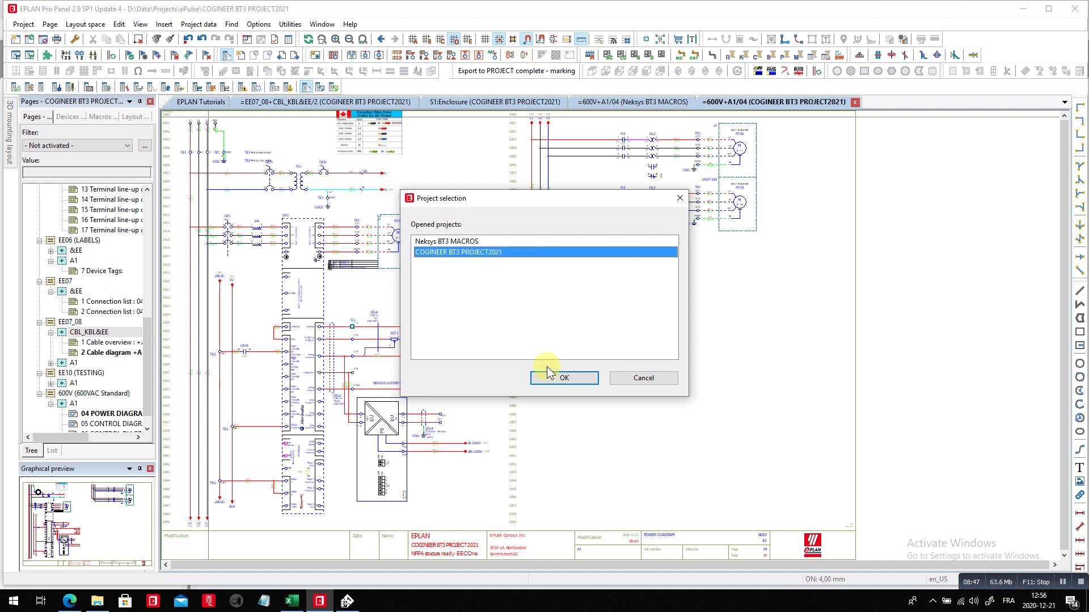
left_click(577, 378)
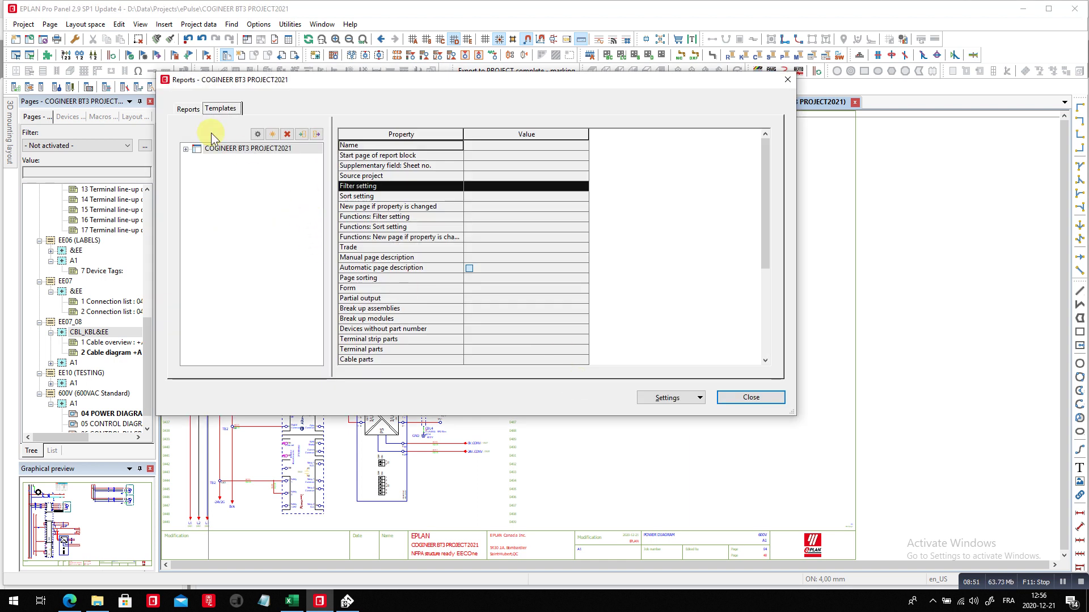
Create a new Terminal diagram report with Manual placement output, manually selecting only terminal strip +A1-TB1.
left_click(188, 109)
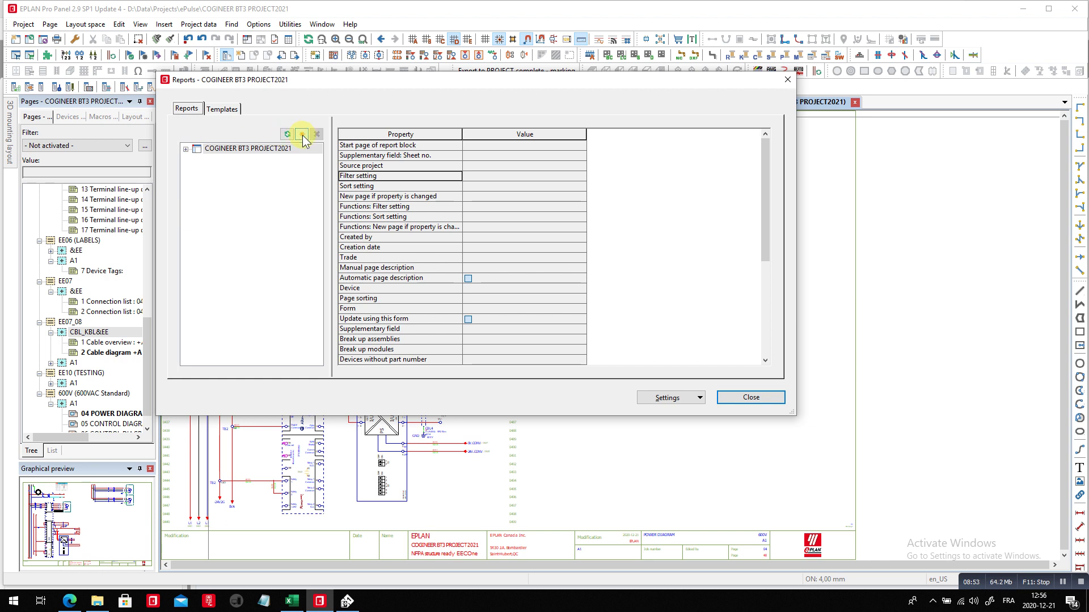
left_click(303, 134)
left_click(396, 172)
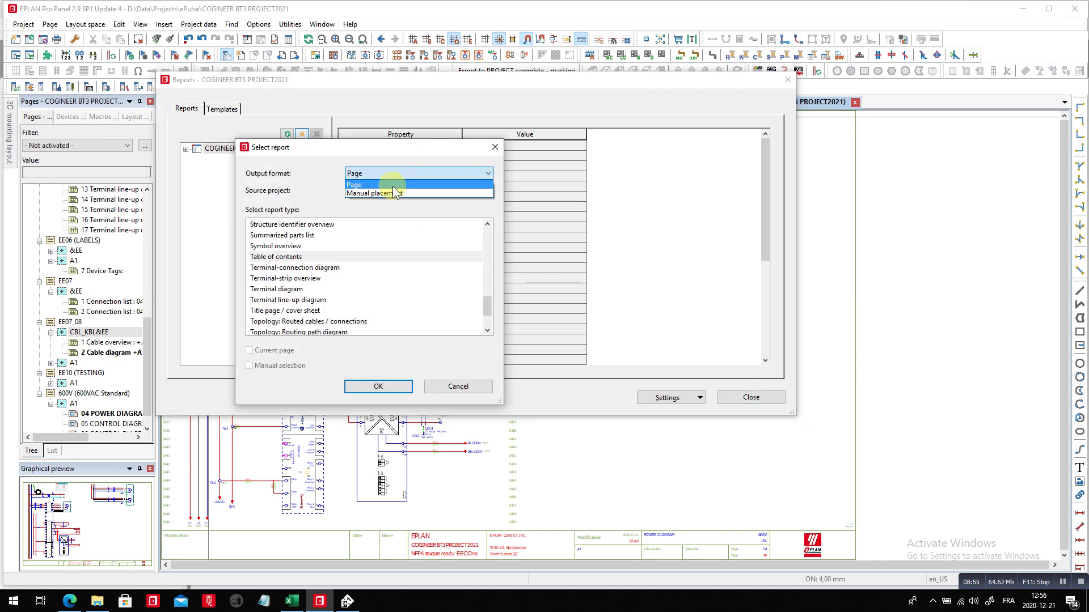
left_click(396, 194)
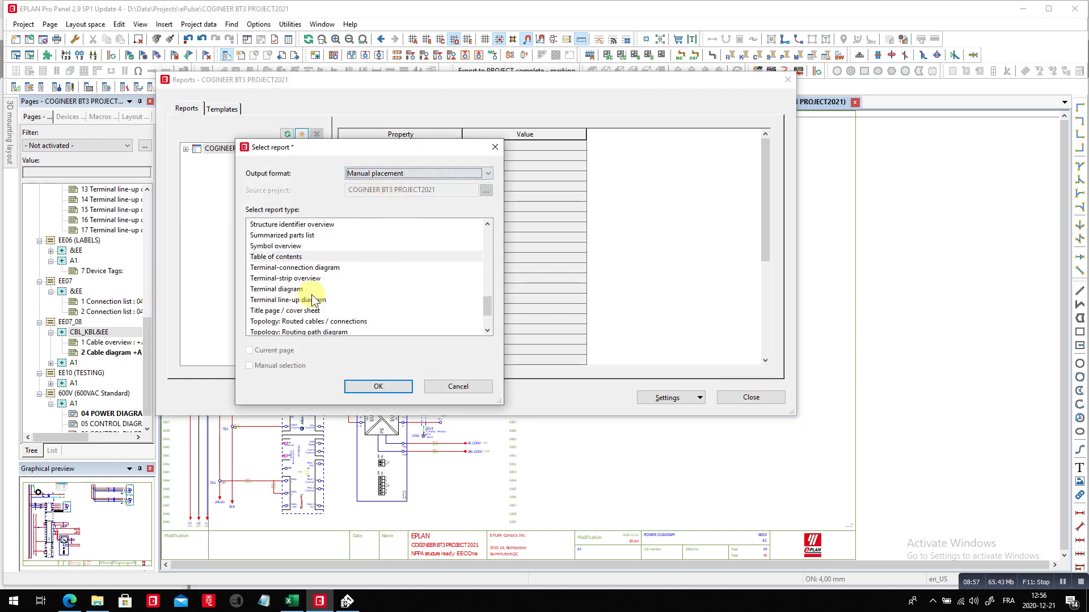
left_click(294, 289)
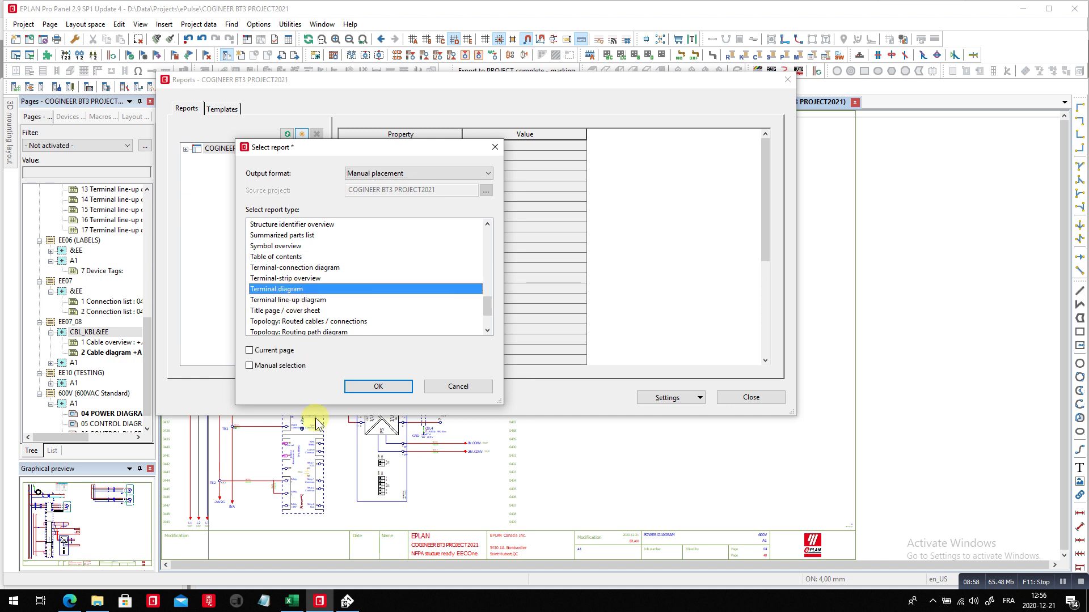
left_click(280, 365)
left_click(378, 387)
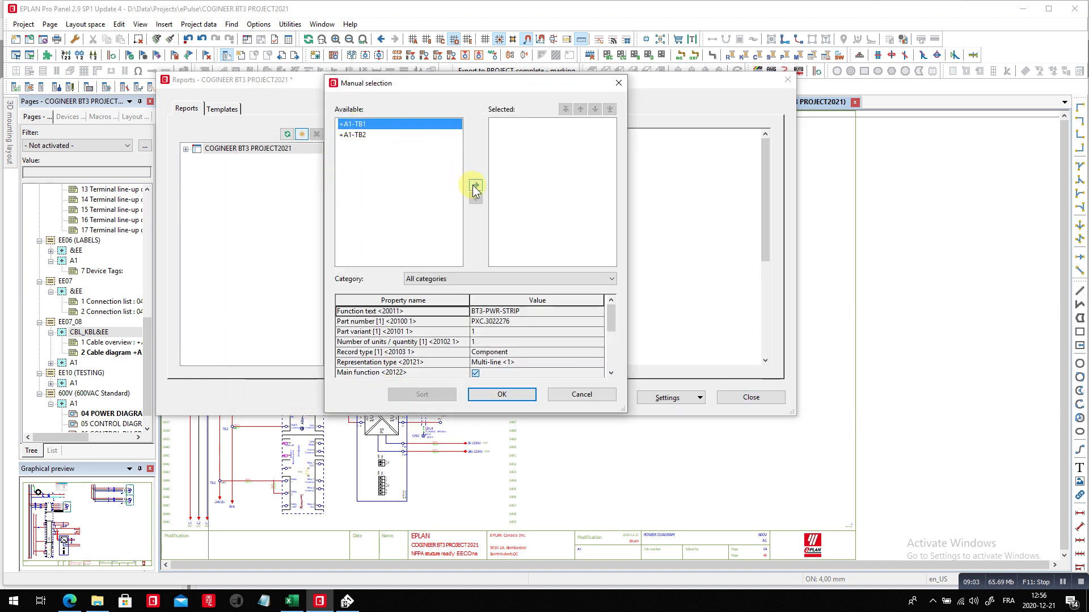
left_click(475, 185)
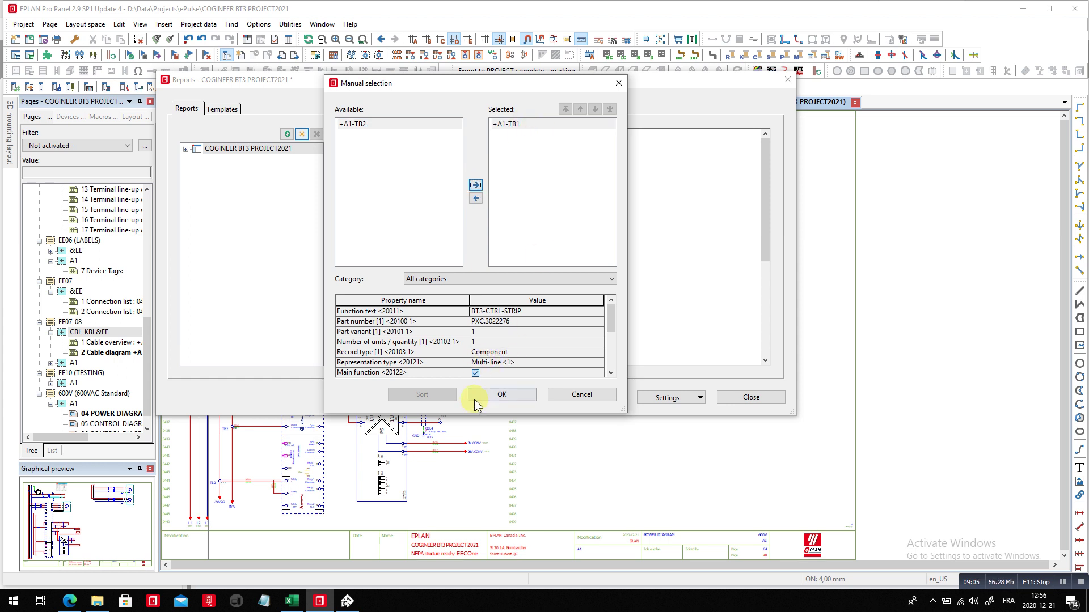
left_click(498, 395)
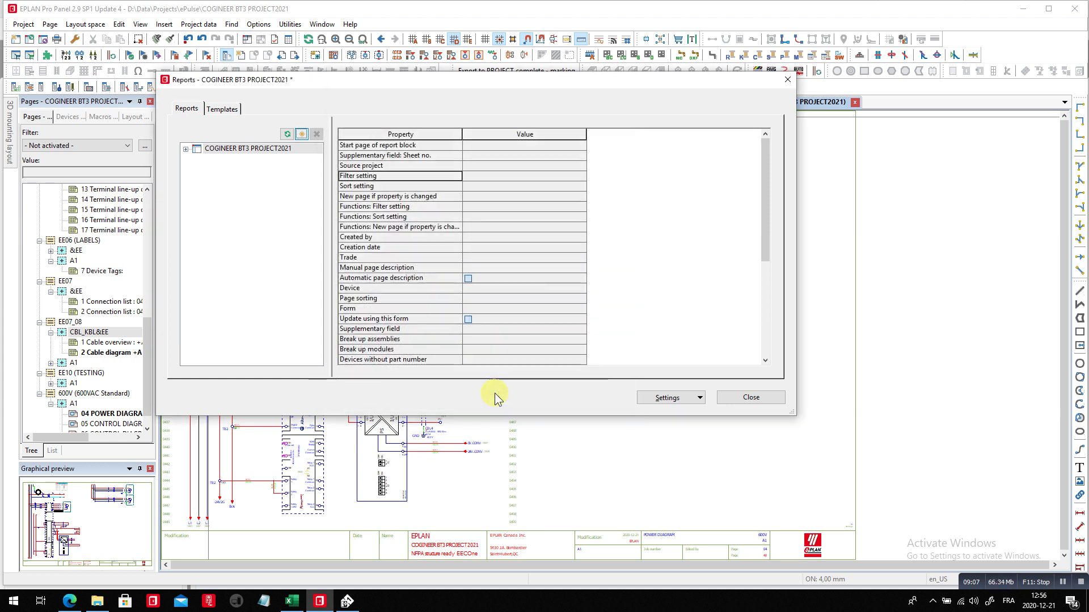
In the report settings, browse the forms folder and load dynamic form F13_002.f13 as the deviating form.
left_click(513, 393)
left_click(825, 418)
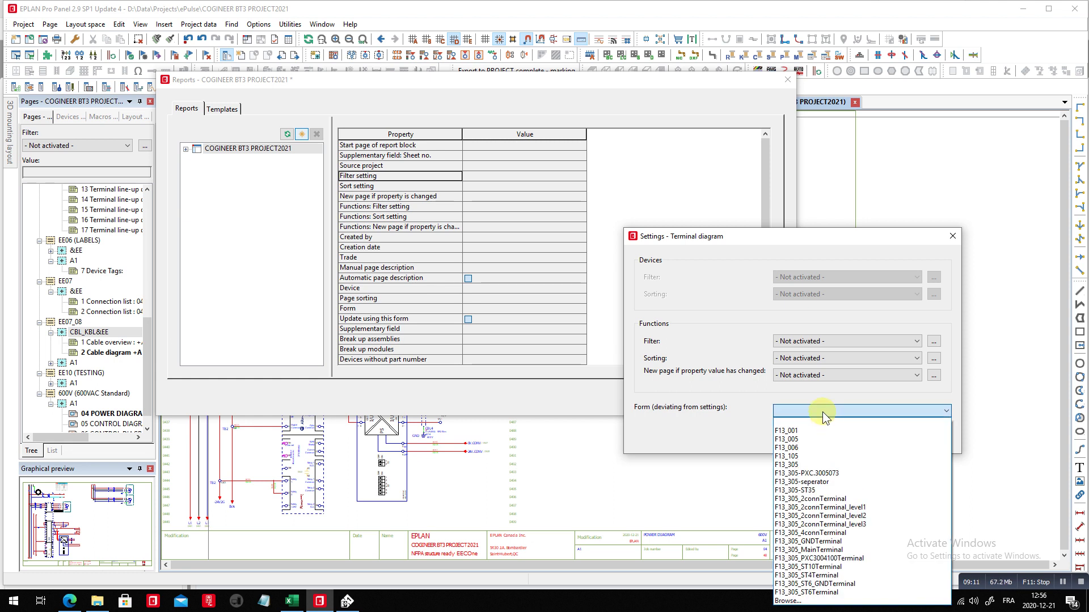
left_click(818, 601)
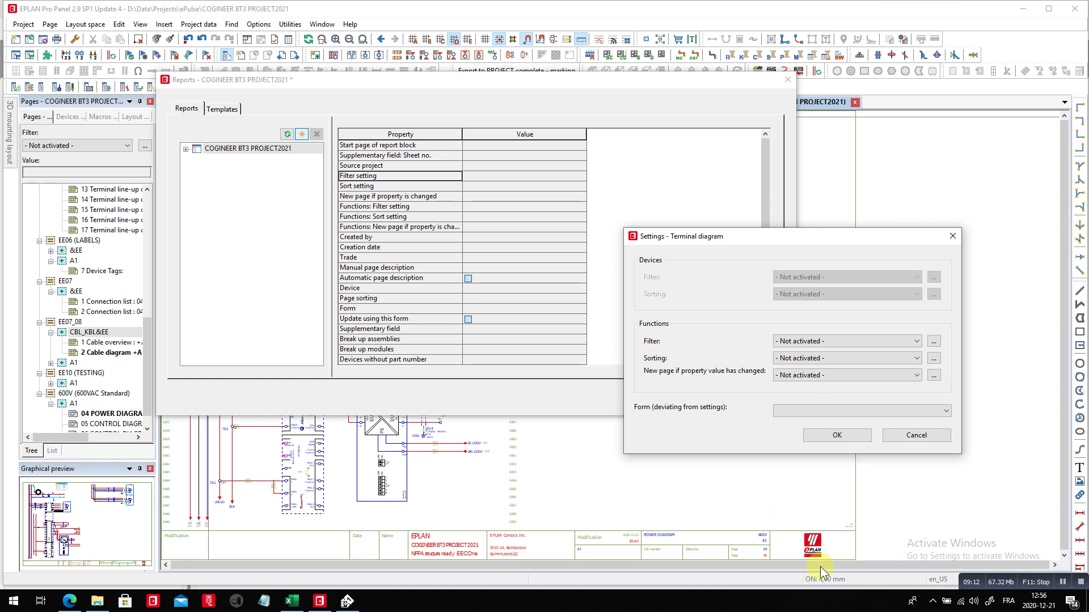
left_click(812, 406)
left_click(804, 602)
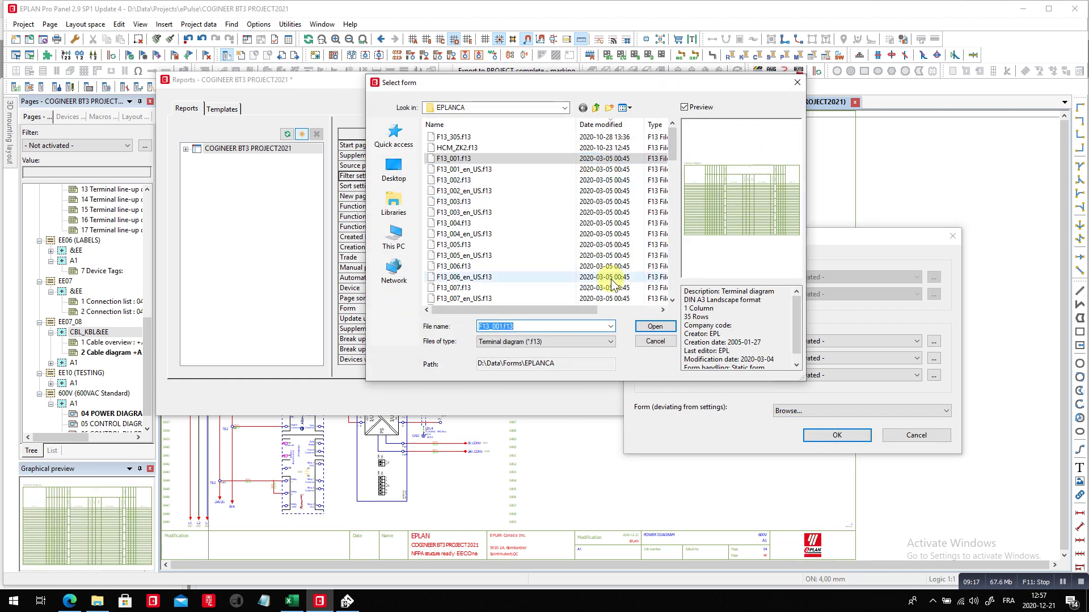
left_click(454, 137)
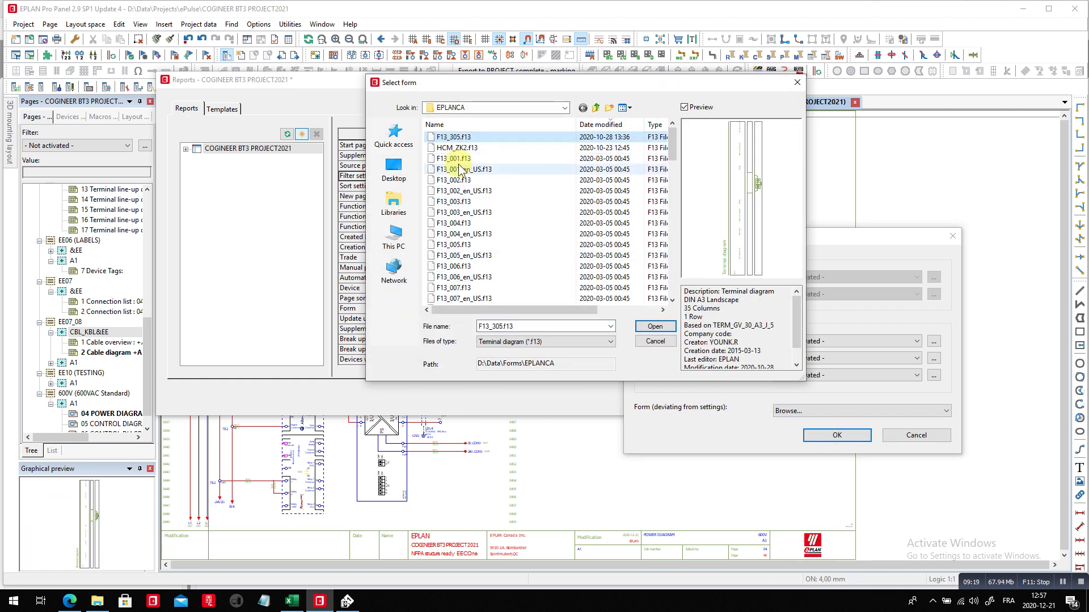
left_click(456, 159)
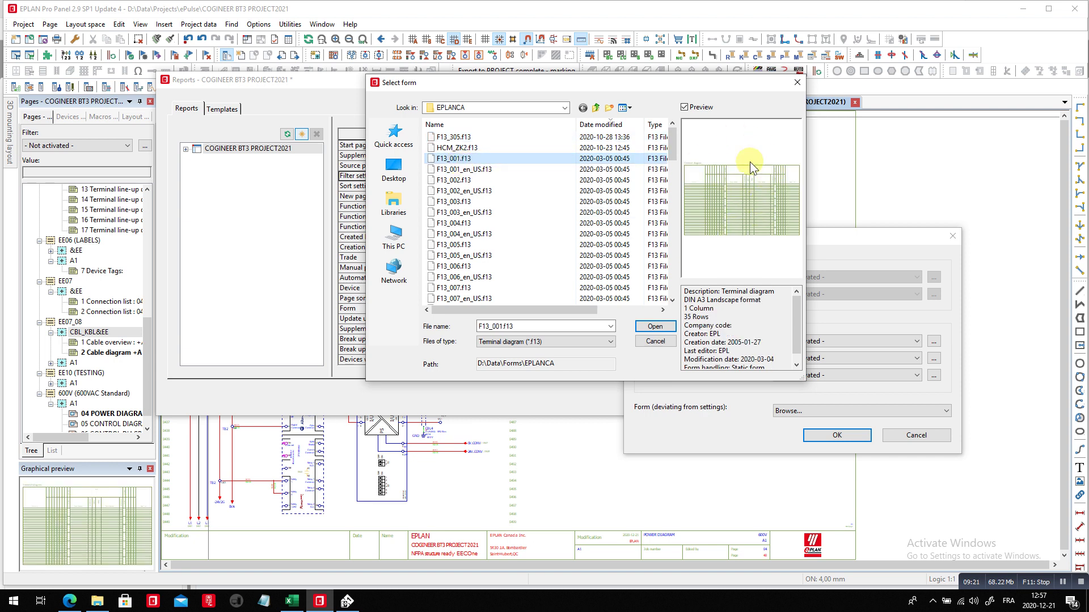
left_click(475, 181)
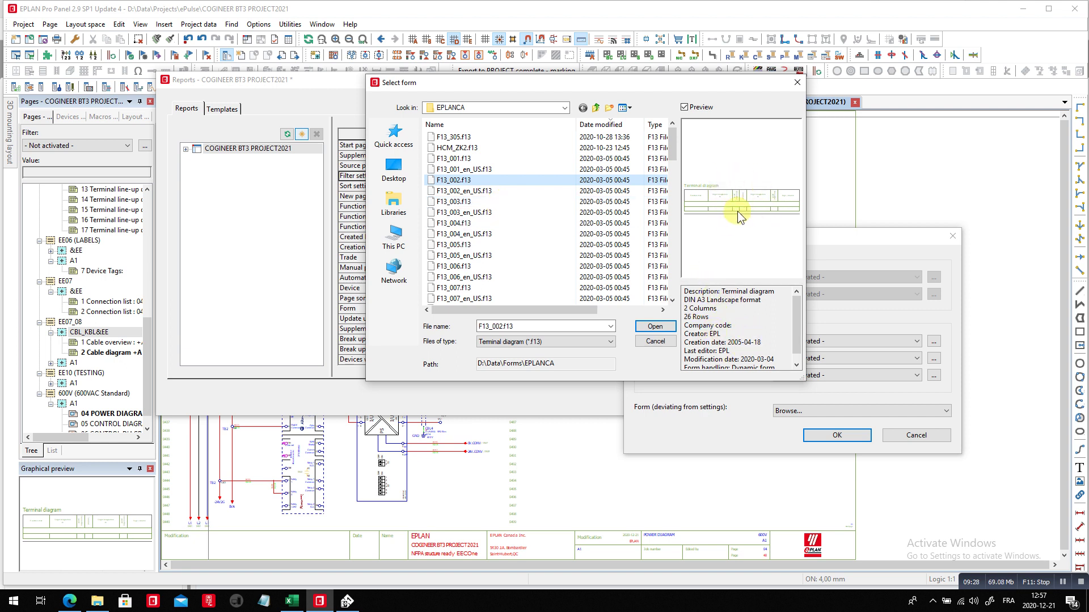
left_click(655, 327)
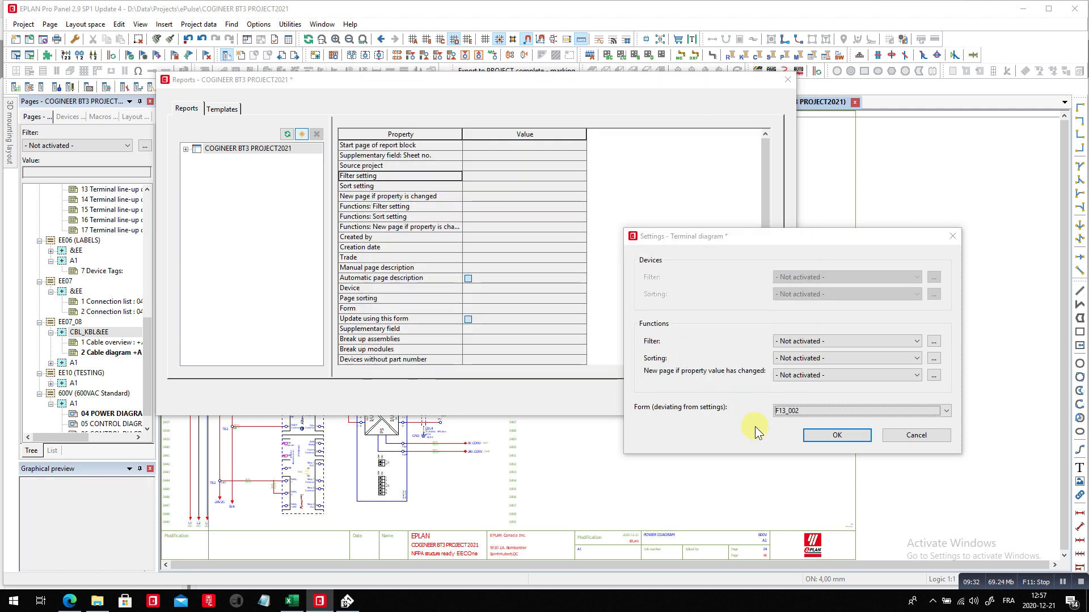
Place the TB1 terminal diagram table in the empty area right of the schematic and zoom to check it.
left_click(821, 435)
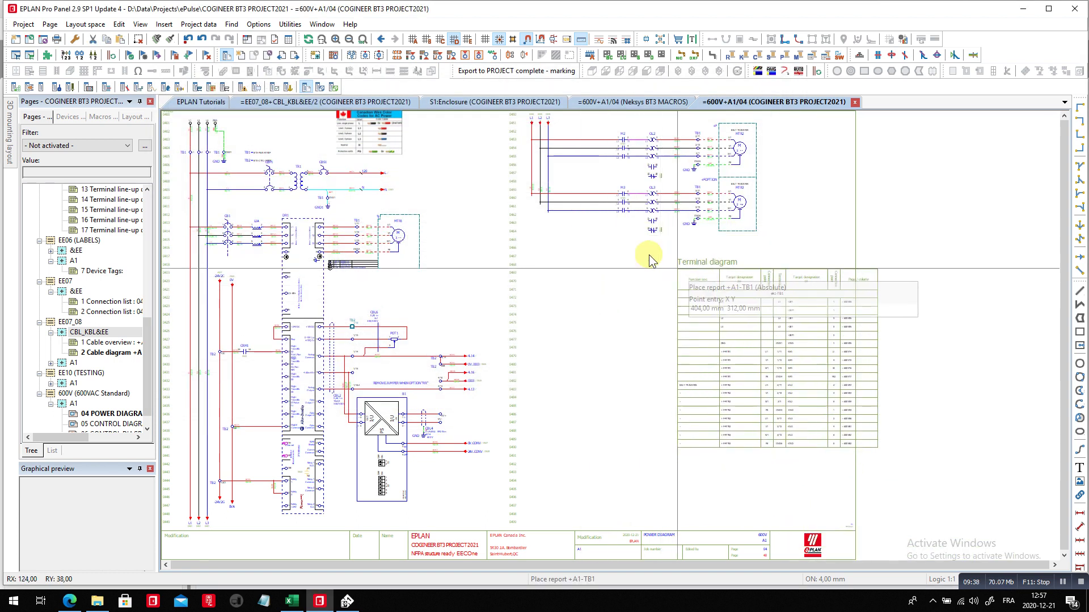
left_click(641, 253)
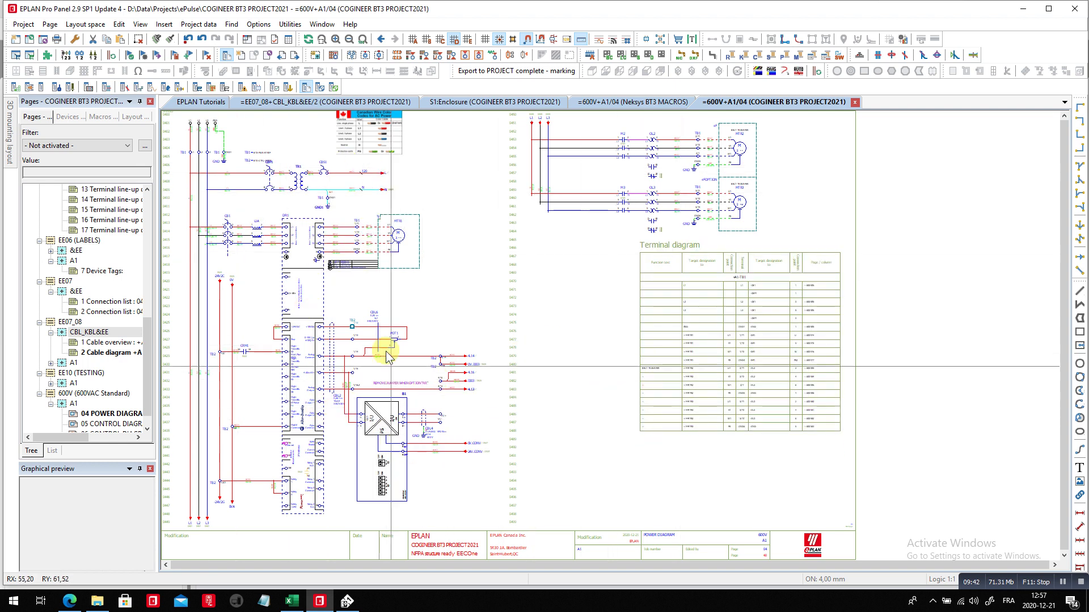
scroll(350, 342, "up", 3)
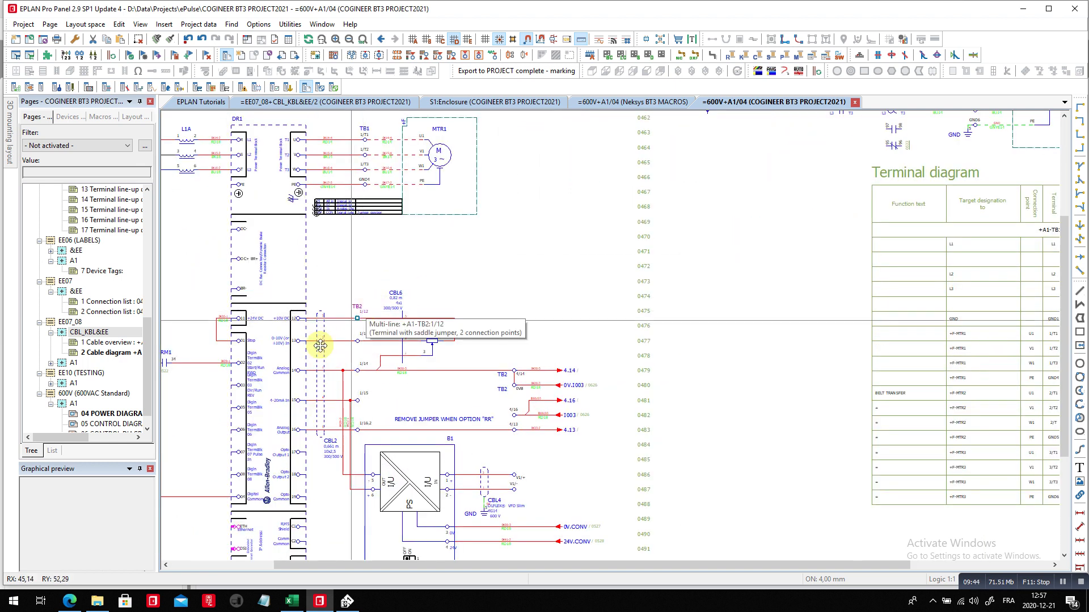
scroll(266, 381, "down", 2)
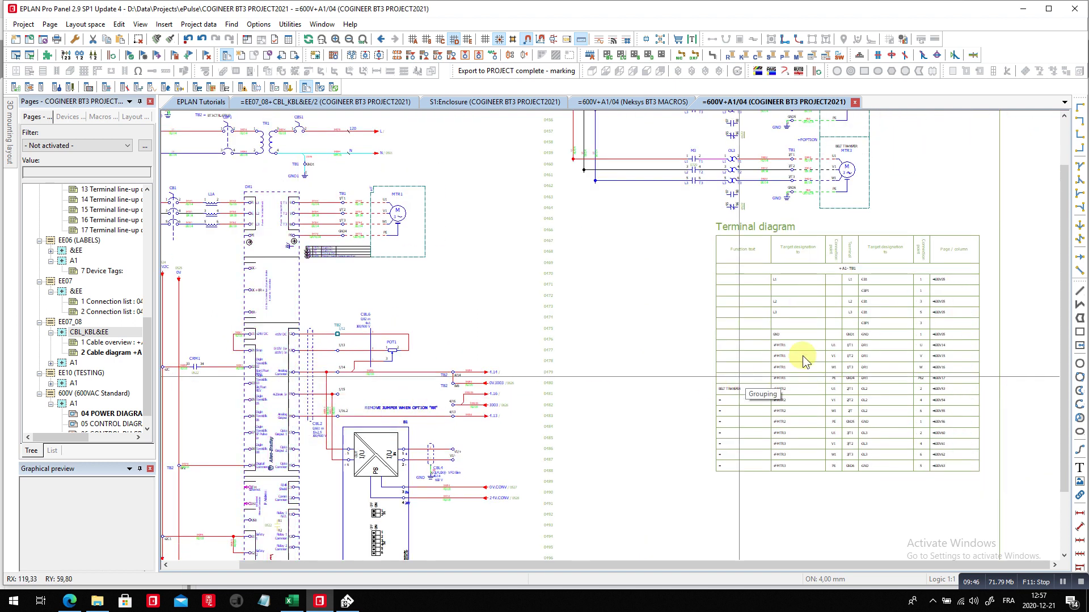
scroll(939, 309, "up", 3)
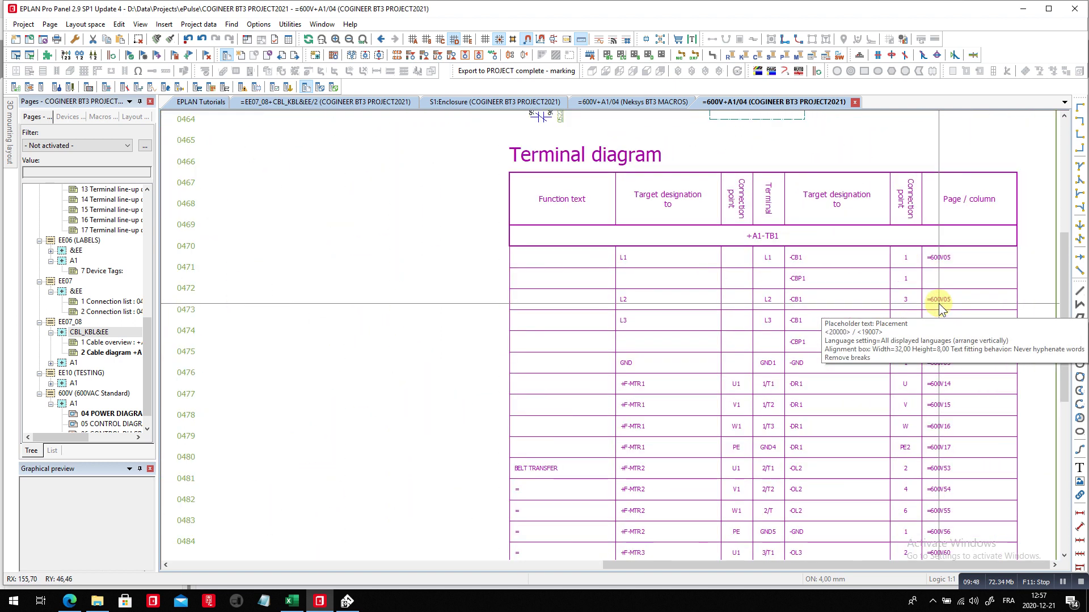
scroll(774, 227, "up", 1)
scroll(774, 227, "down", 1)
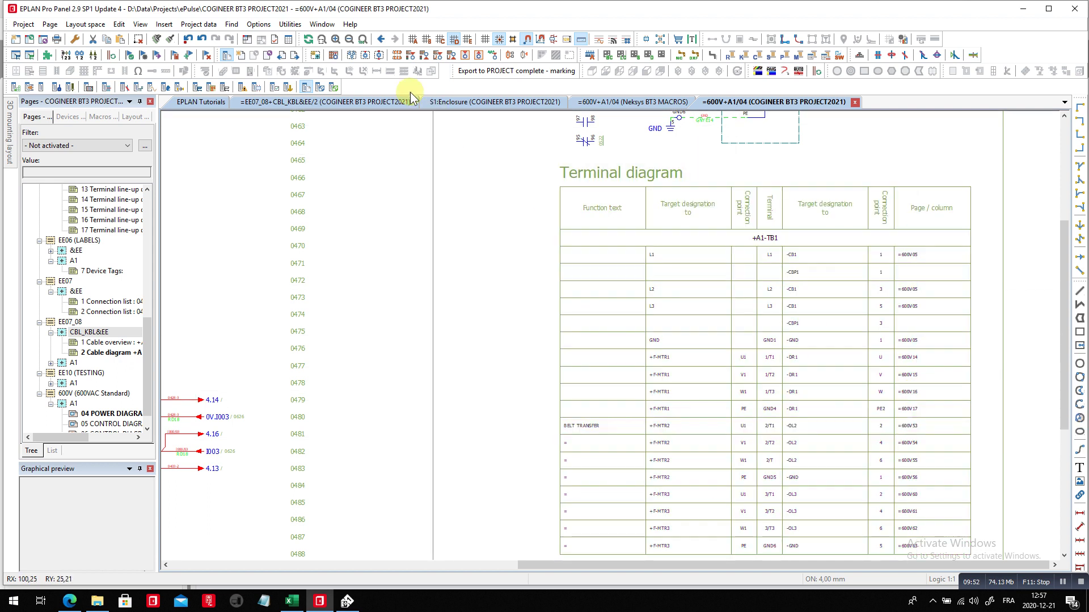
Fit the whole page in view, then switch to the browser's 'EPLAN P8 Tutorial' video tab.
left_click(362, 40)
key("alt+Tab")
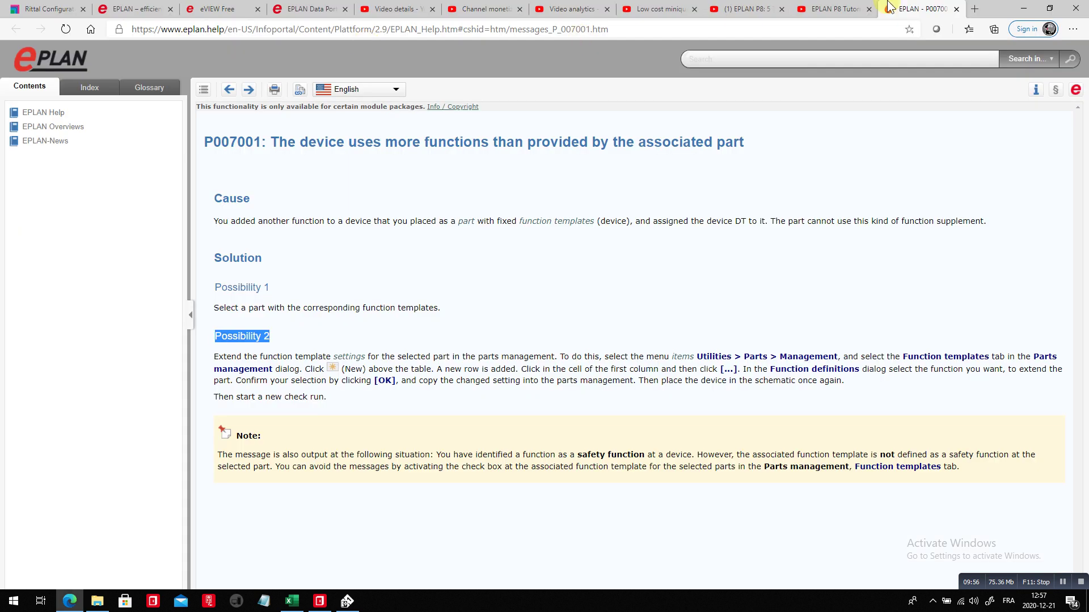
left_click(830, 10)
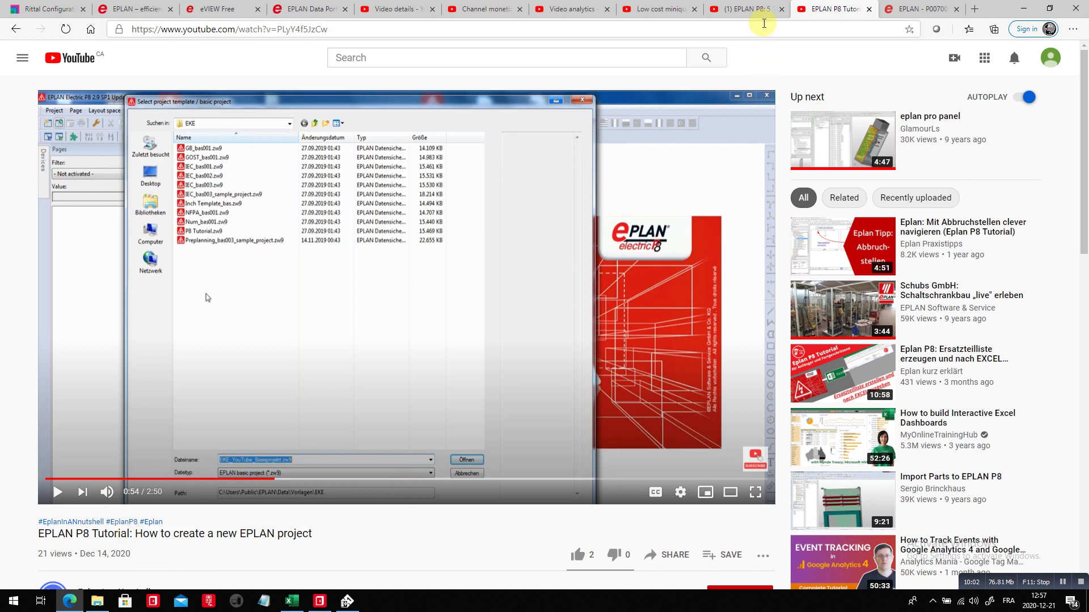
Switch to the 'EPLAN P8: 5 Tipps und Tricks Teil 6' browser tab.
left_click(759, 10)
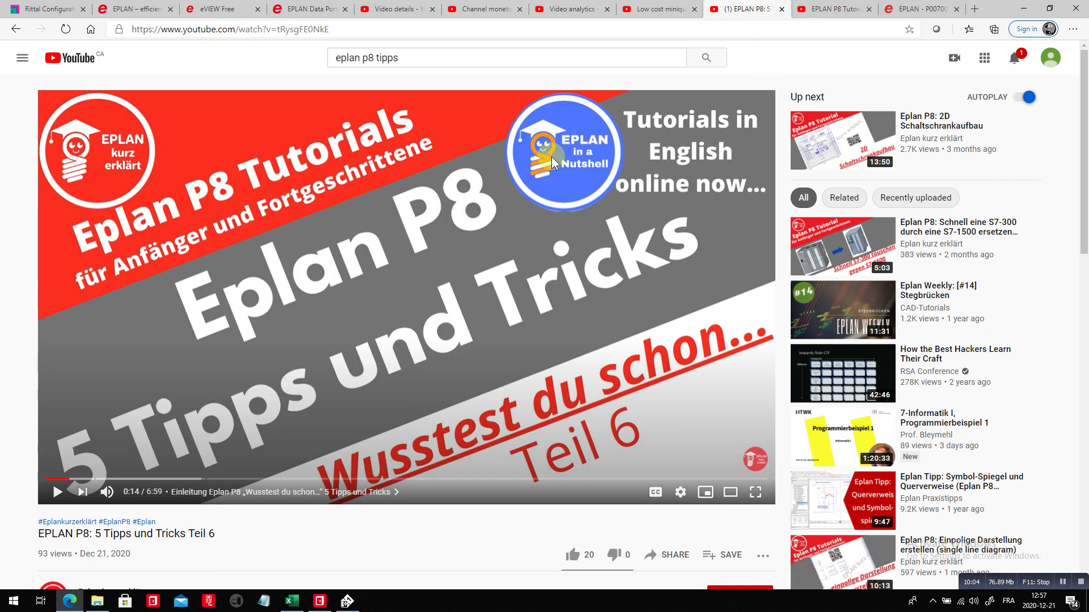